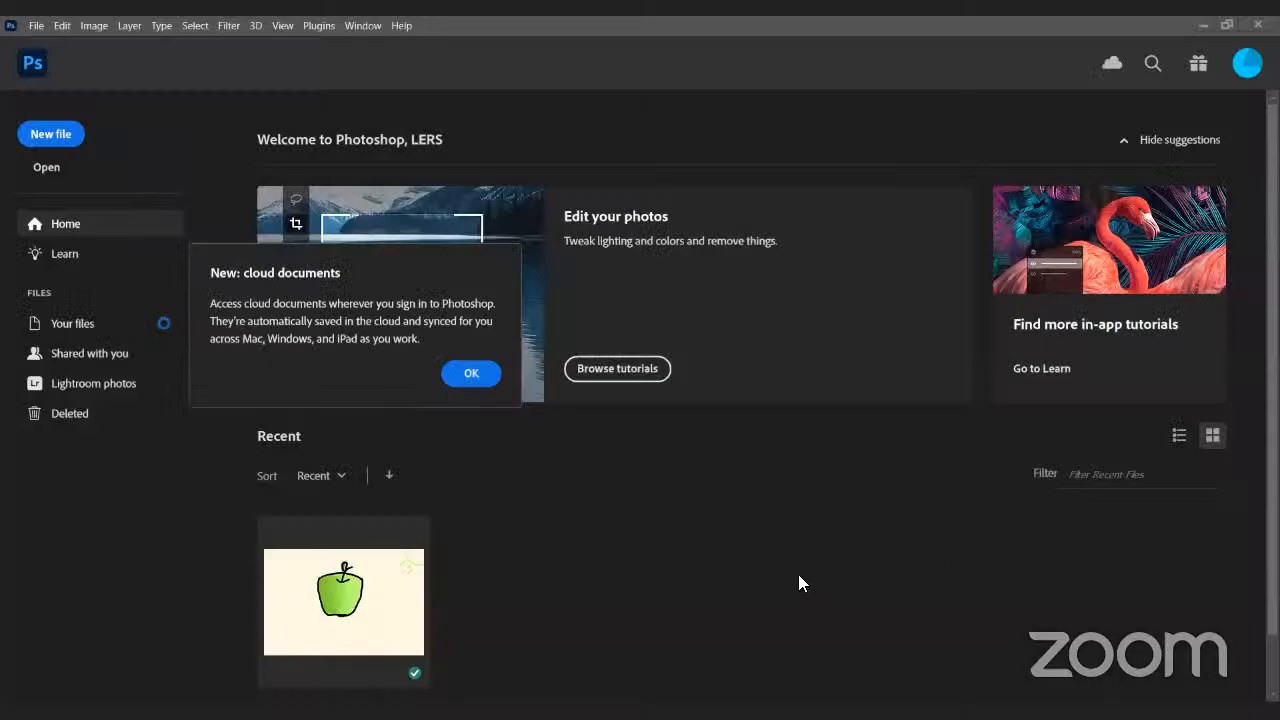
- Dismiss the cloud documents notice and start a new document named Apple
{"action": "left_click", "coordinate": [476, 376]}
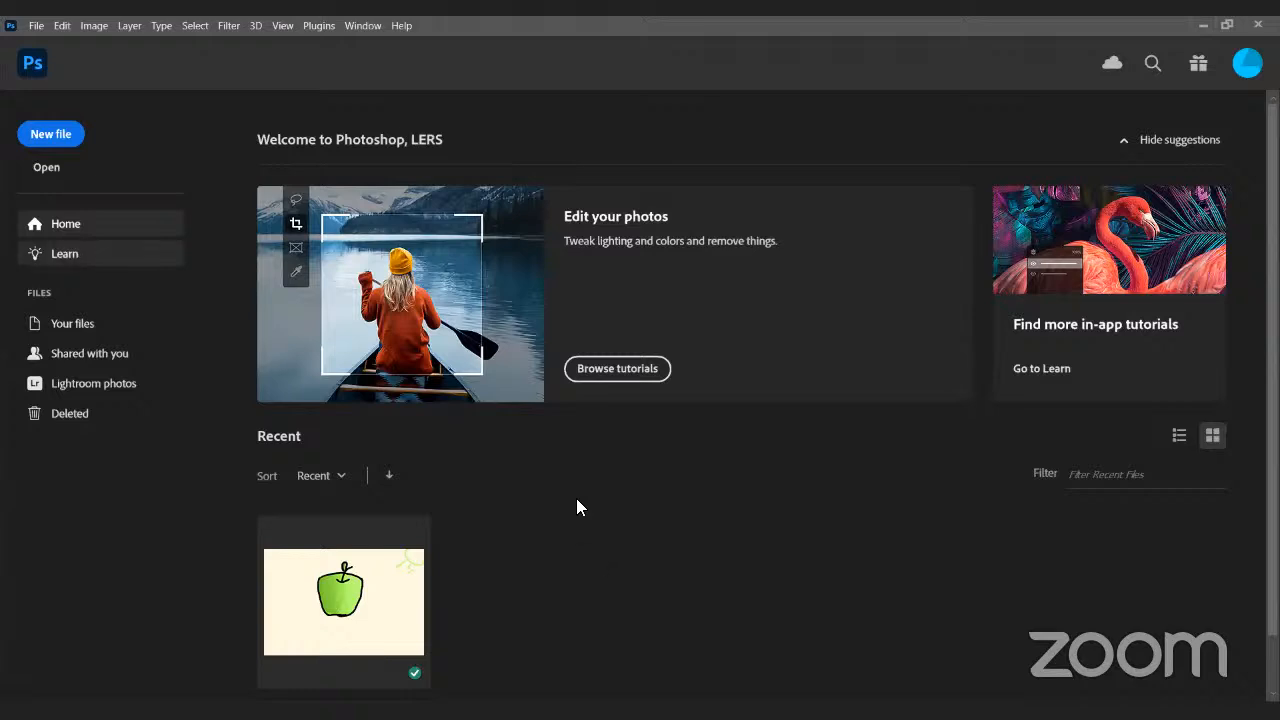
{"action": "left_click", "coordinate": [52, 134]}
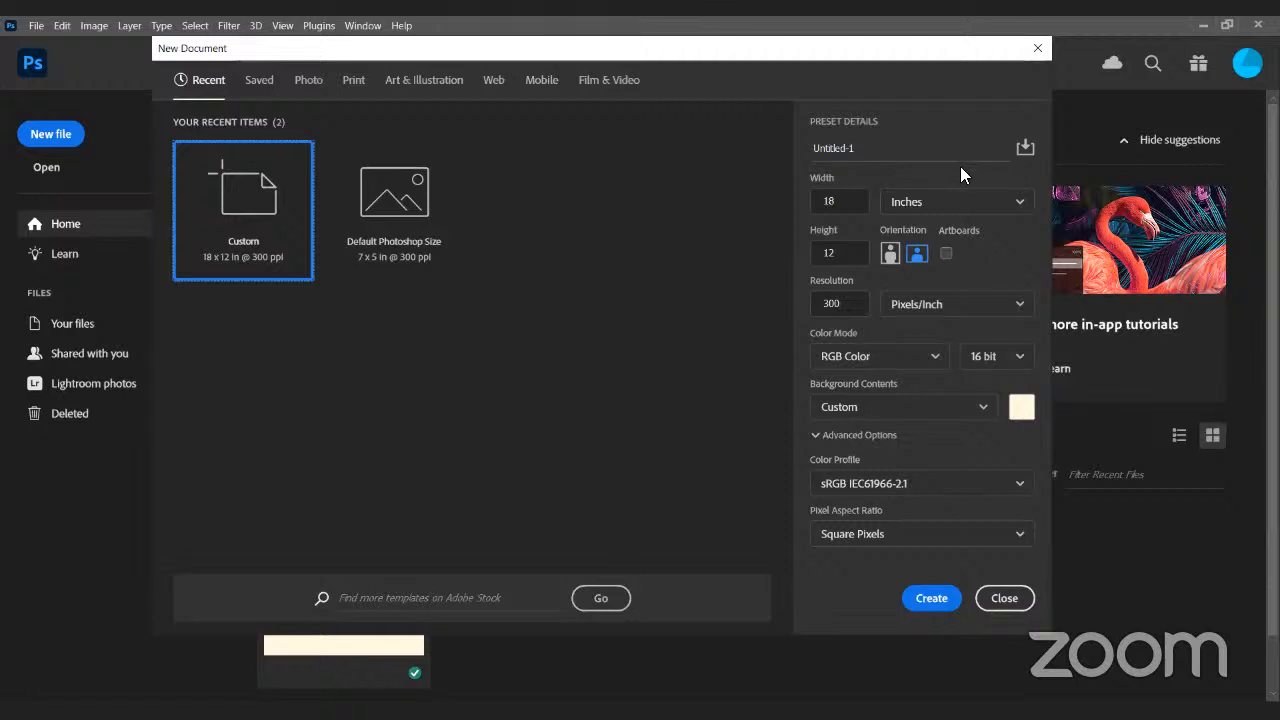
{"action": "left_click", "coordinate": [914, 148]}
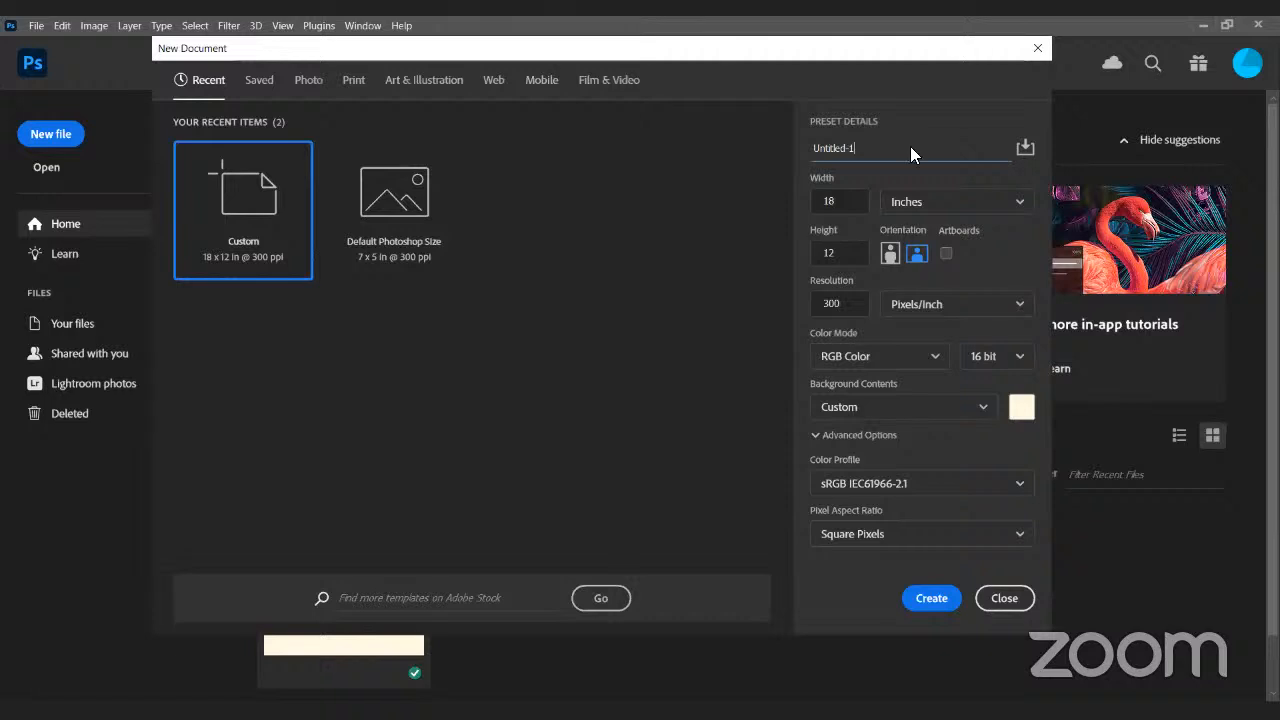
{"action": "key", "text": "BackSpace"}
{"action": "key", "text": "BackSpace"}
{"action": "key", "text": "BackSpace"}
{"action": "key", "text": "BackSpace"}
{"action": "key", "text": "BackSpace"}
{"action": "key", "text": "BackSpace"}
{"action": "key", "text": "BackSpace"}
{"action": "key", "text": "BackSpace"}
{"action": "key", "text": "BackSpace"}
{"action": "key", "text": "BackSpace"}
{"action": "type", "text": "Apple"}
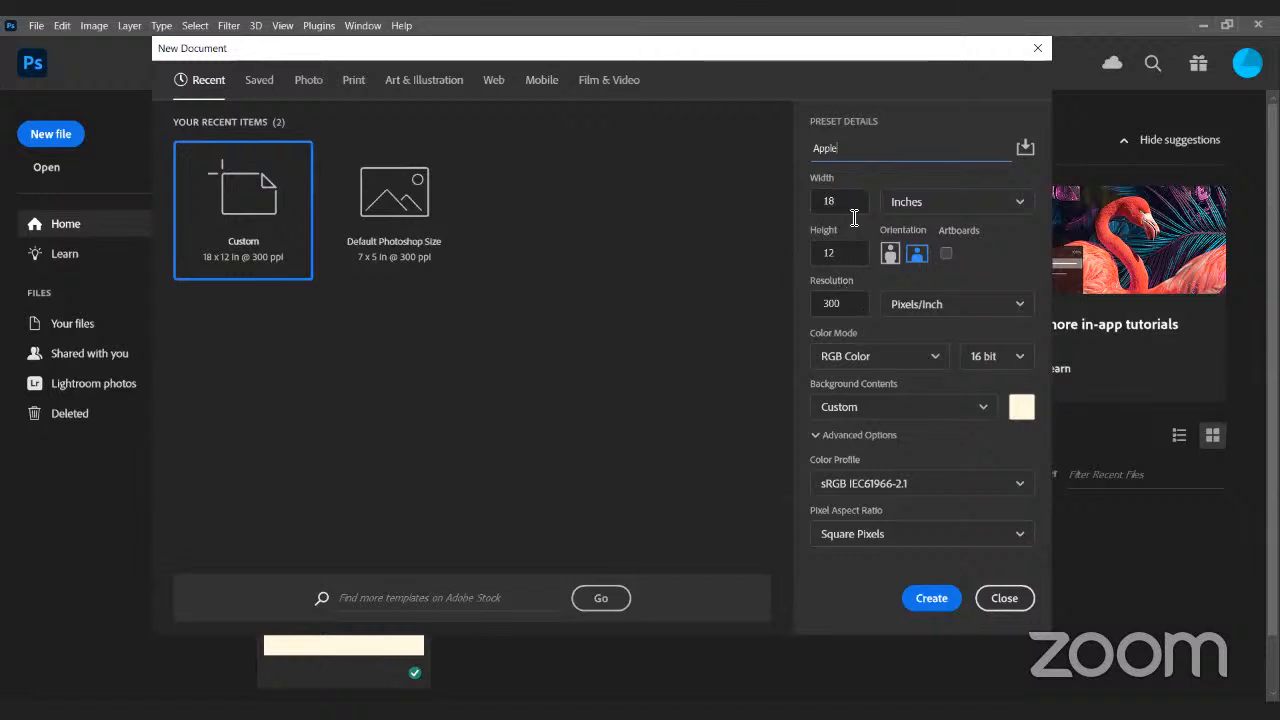
- Keep inches as the unit and create the document at 18 × 12 inches, 300 pixels/inch, RGB Color, 16 bit
{"action": "left_click", "coordinate": [968, 204]}
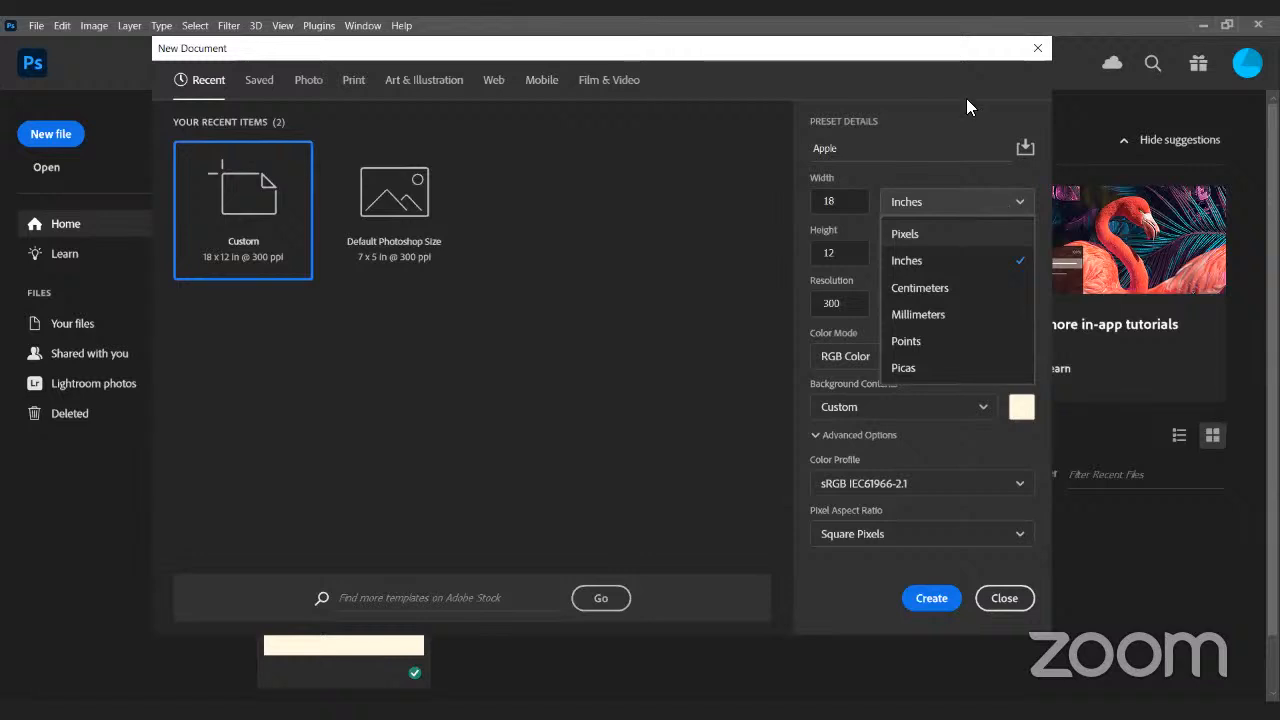
{"action": "left_click", "coordinate": [968, 252]}
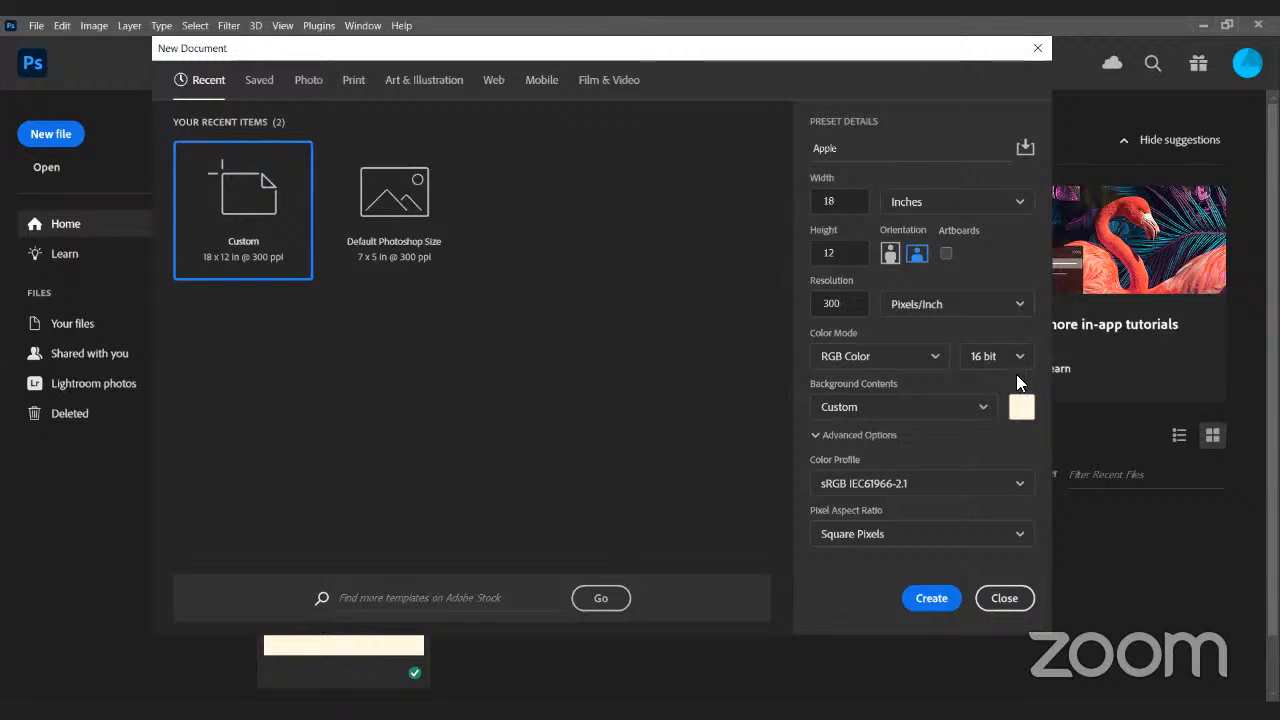
{"action": "left_click", "coordinate": [929, 598]}
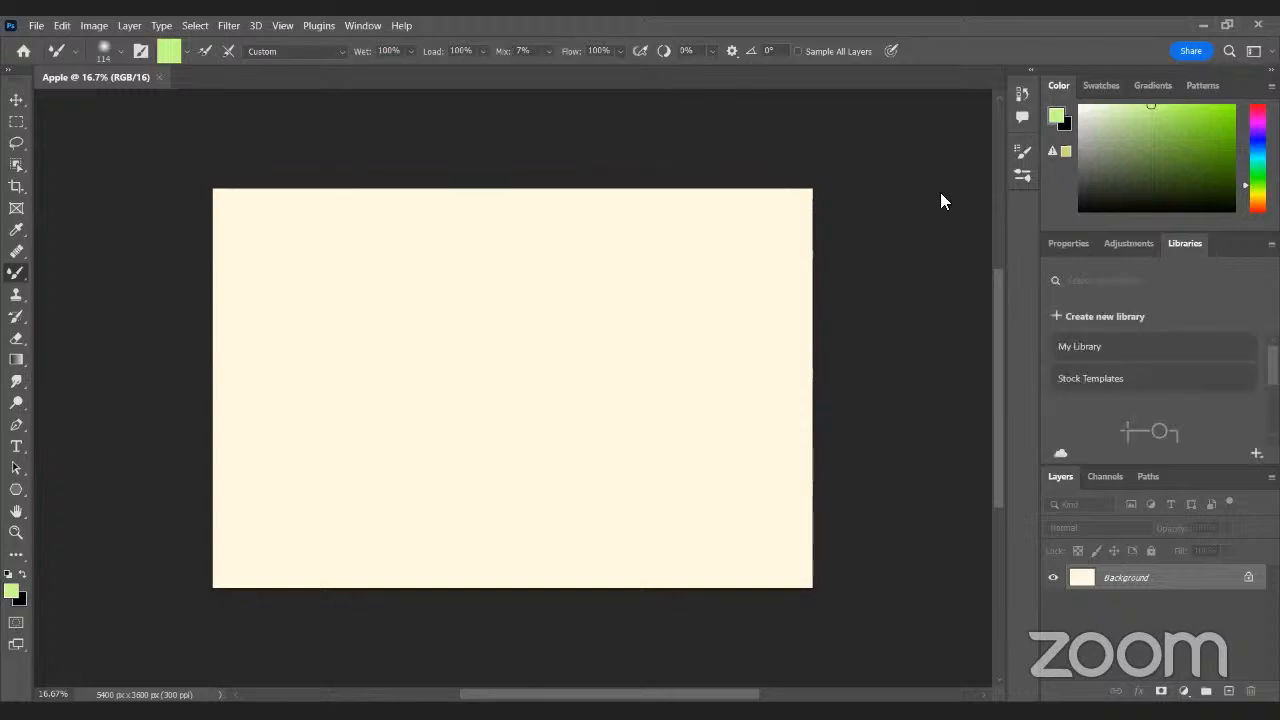
{"action": "left_click", "coordinate": [36, 27]}
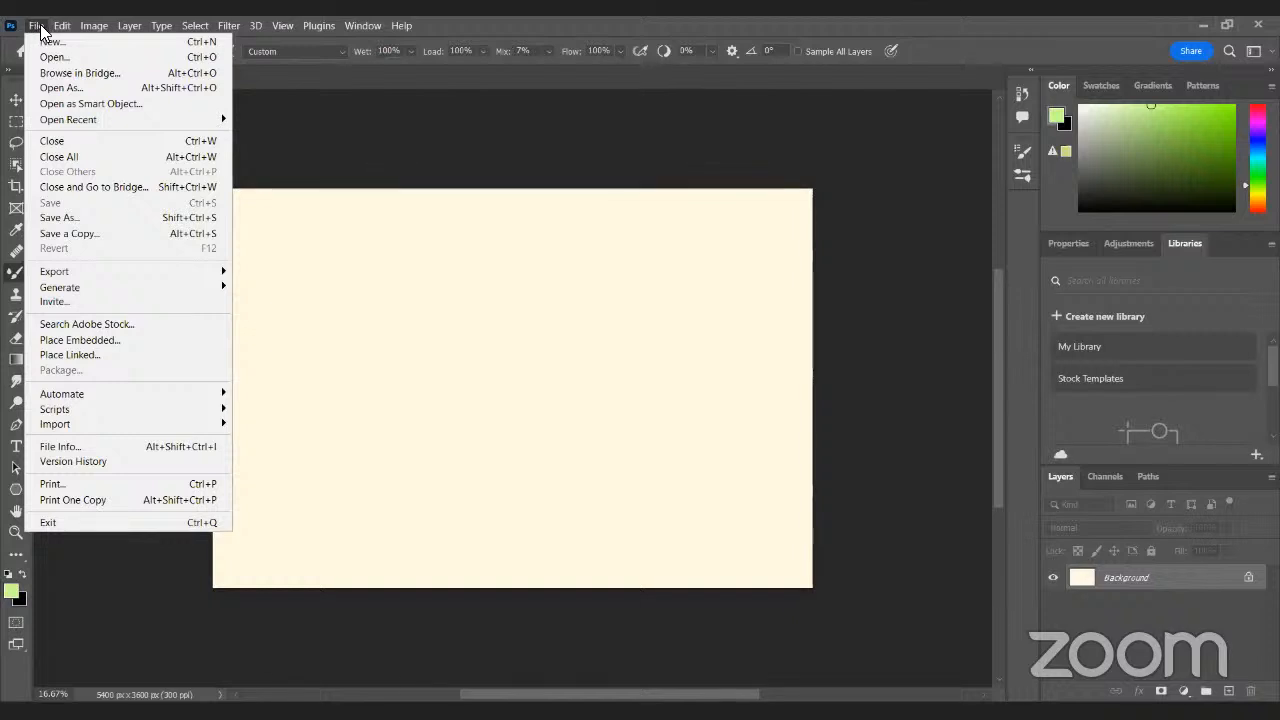
{"action": "left_click", "coordinate": [505, 108]}
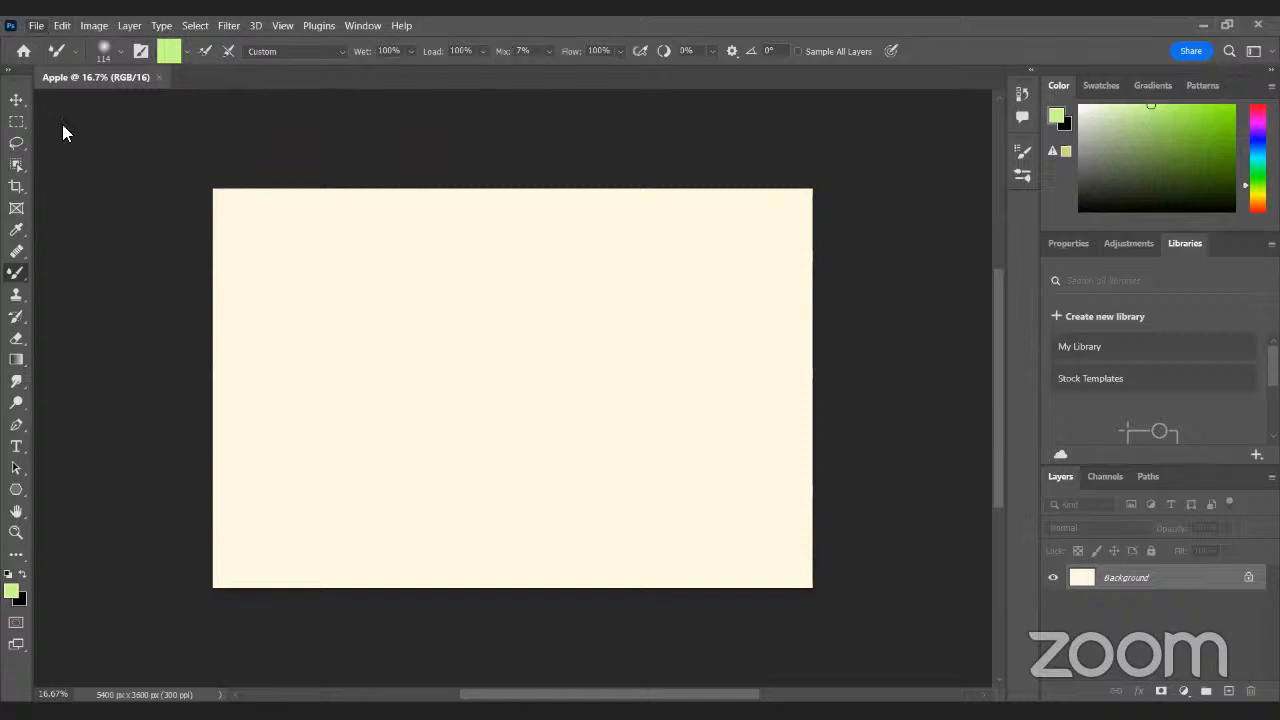
{"action": "left_click", "coordinate": [35, 25]}
{"action": "left_click", "coordinate": [98, 217]}
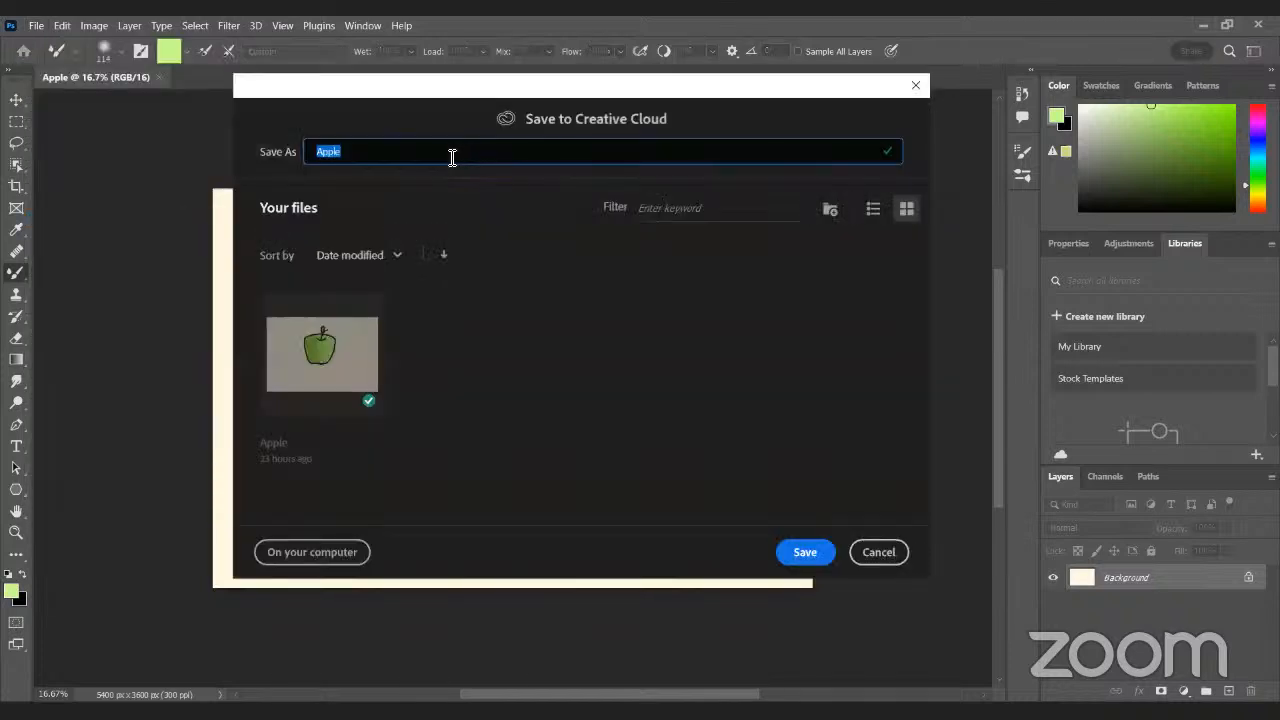
{"action": "left_click", "coordinate": [457, 150]}
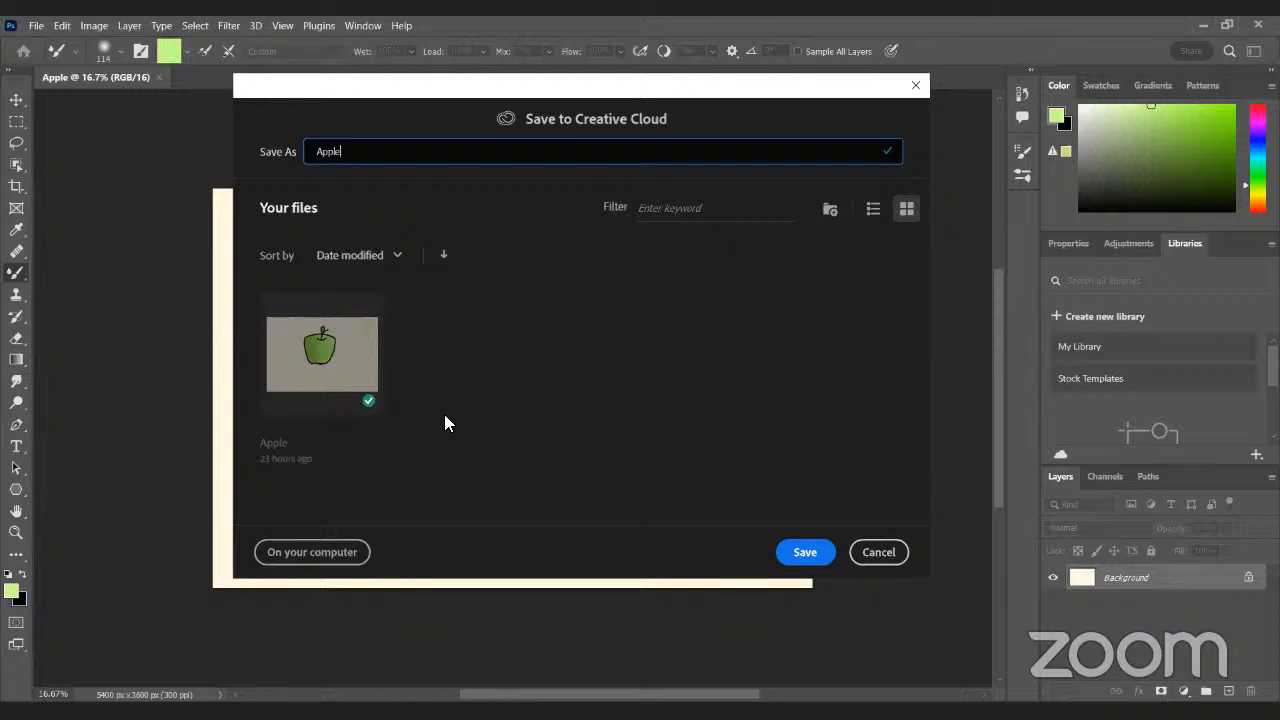
{"action": "left_click", "coordinate": [880, 555]}
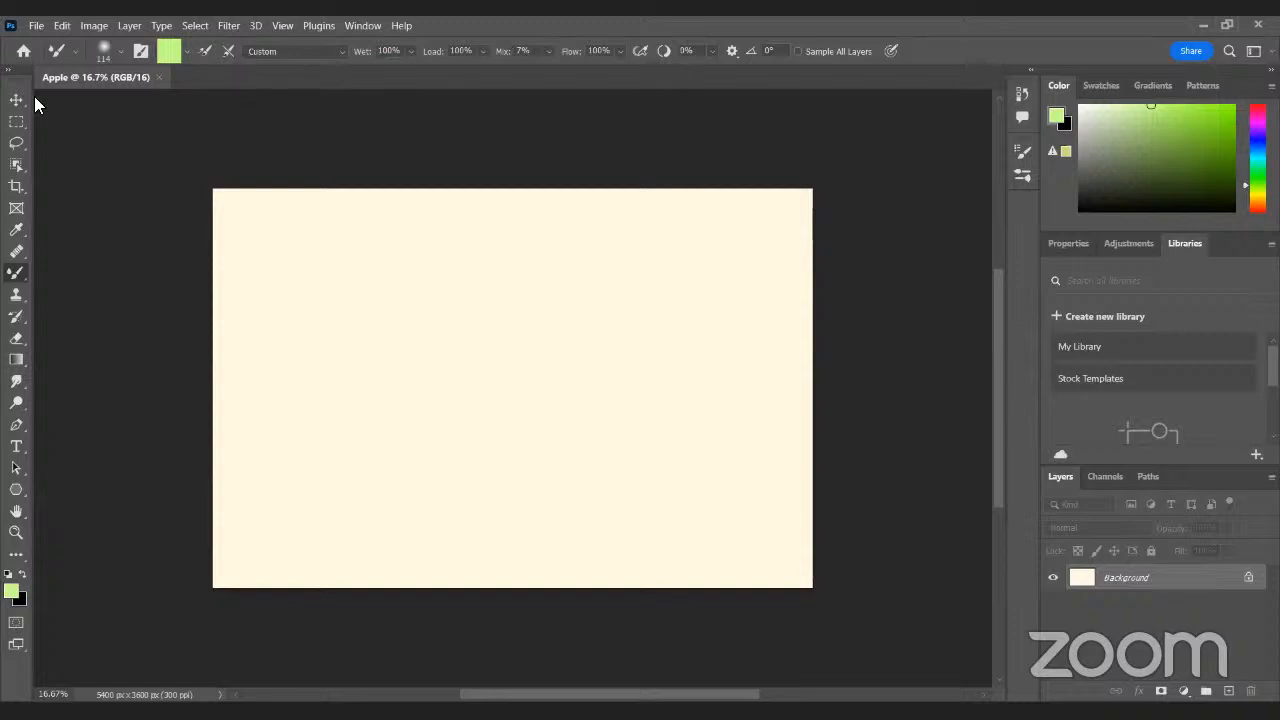
{"action": "left_click", "coordinate": [118, 54]}
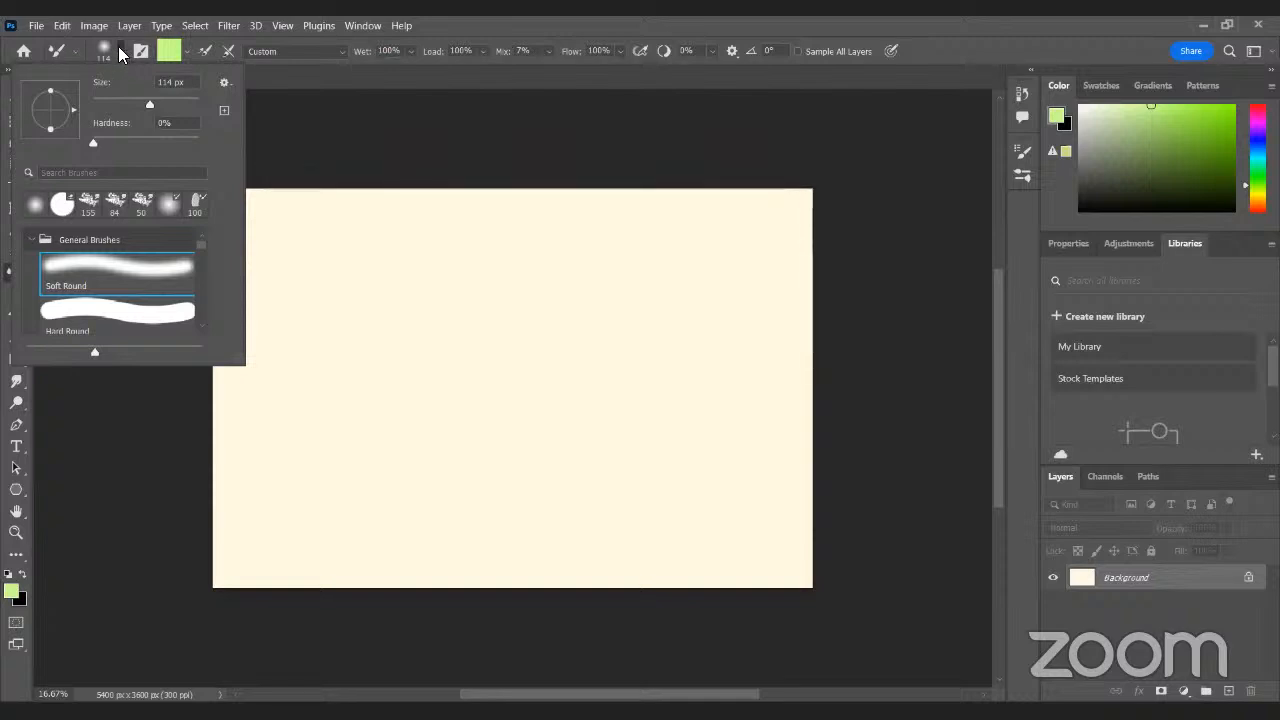
{"action": "left_click", "coordinate": [288, 128]}
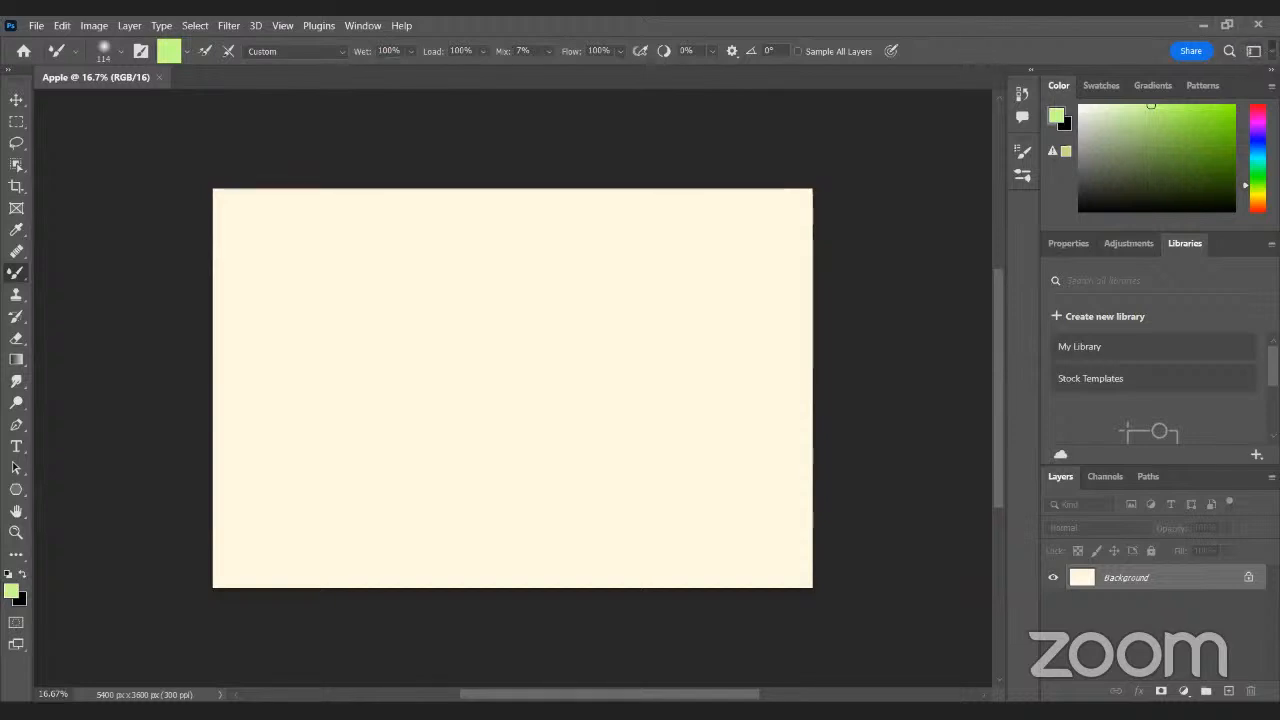
- Keep the Essentials workspace and enlarge the layer list area by shrinking the libraries area above it
{"action": "left_click", "coordinate": [1254, 51]}
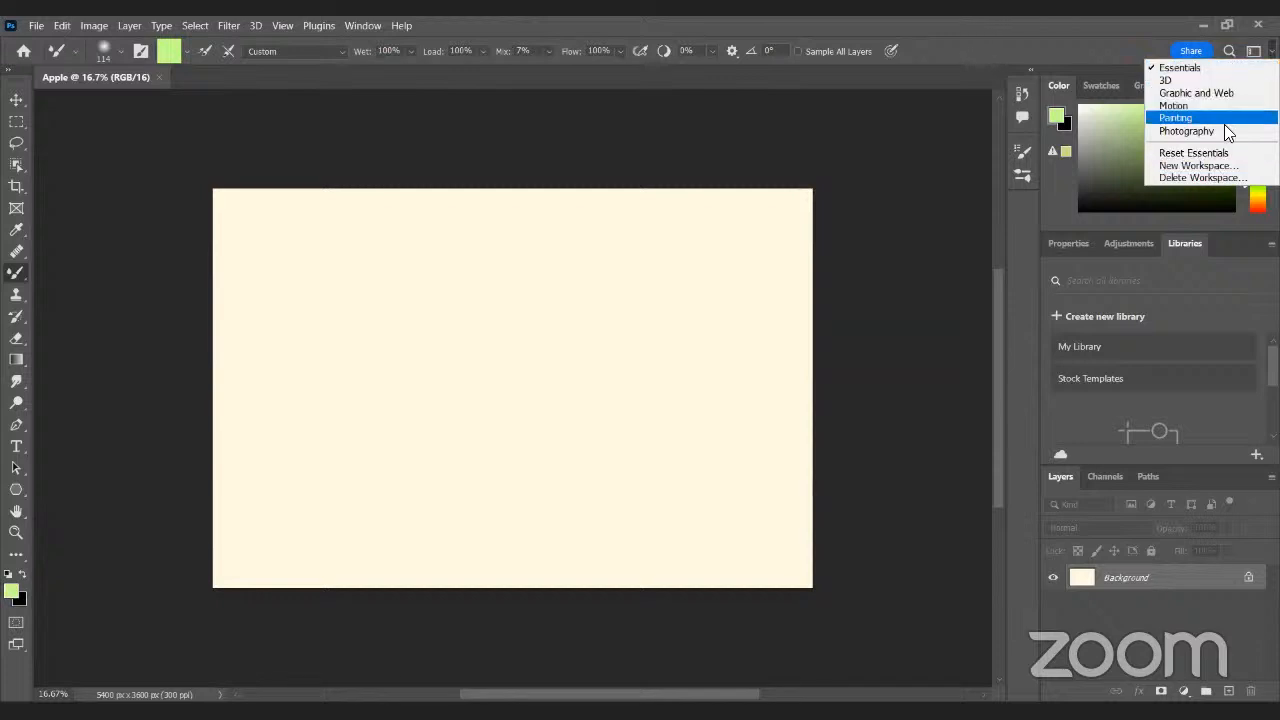
{"action": "left_click", "coordinate": [1243, 68]}
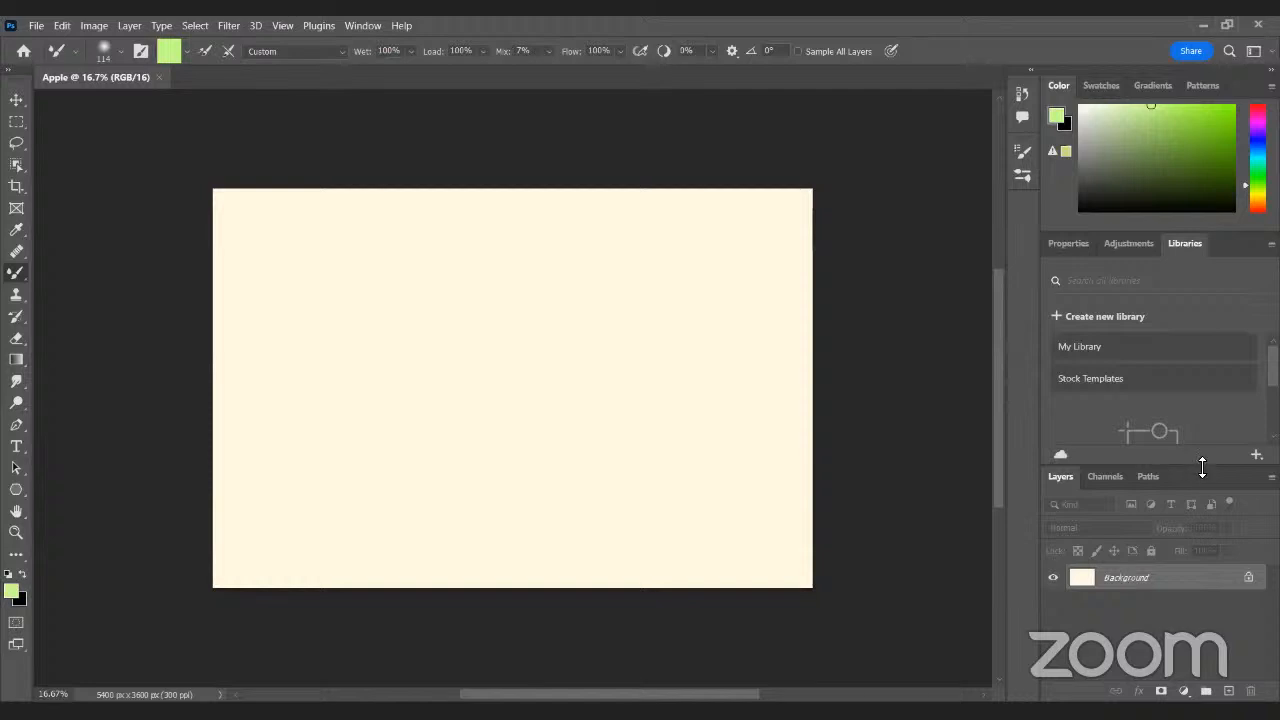
{"action": "left_click_drag", "start_coordinate": [1205, 462], "coordinate": [1207, 382]}
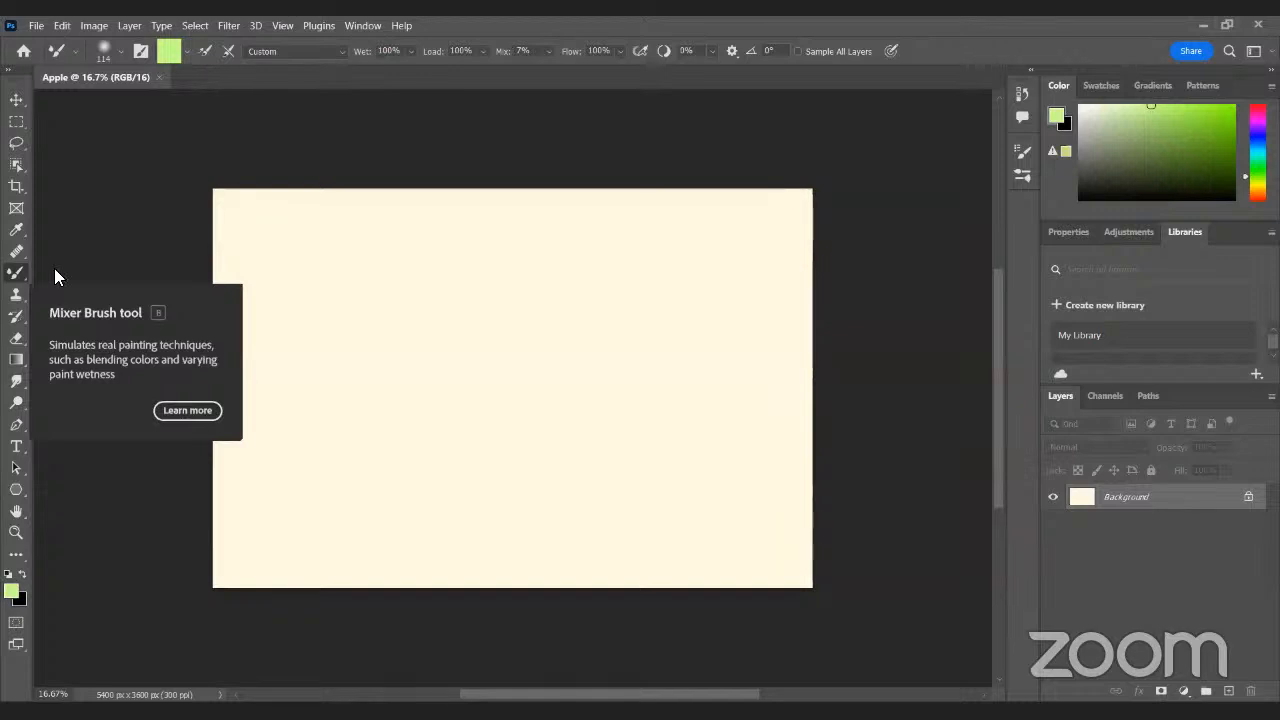
- Switch from the Mixer Brush to the regular Brush tool and back to the Mixer Brush
{"action": "key", "text": "shift+b"}
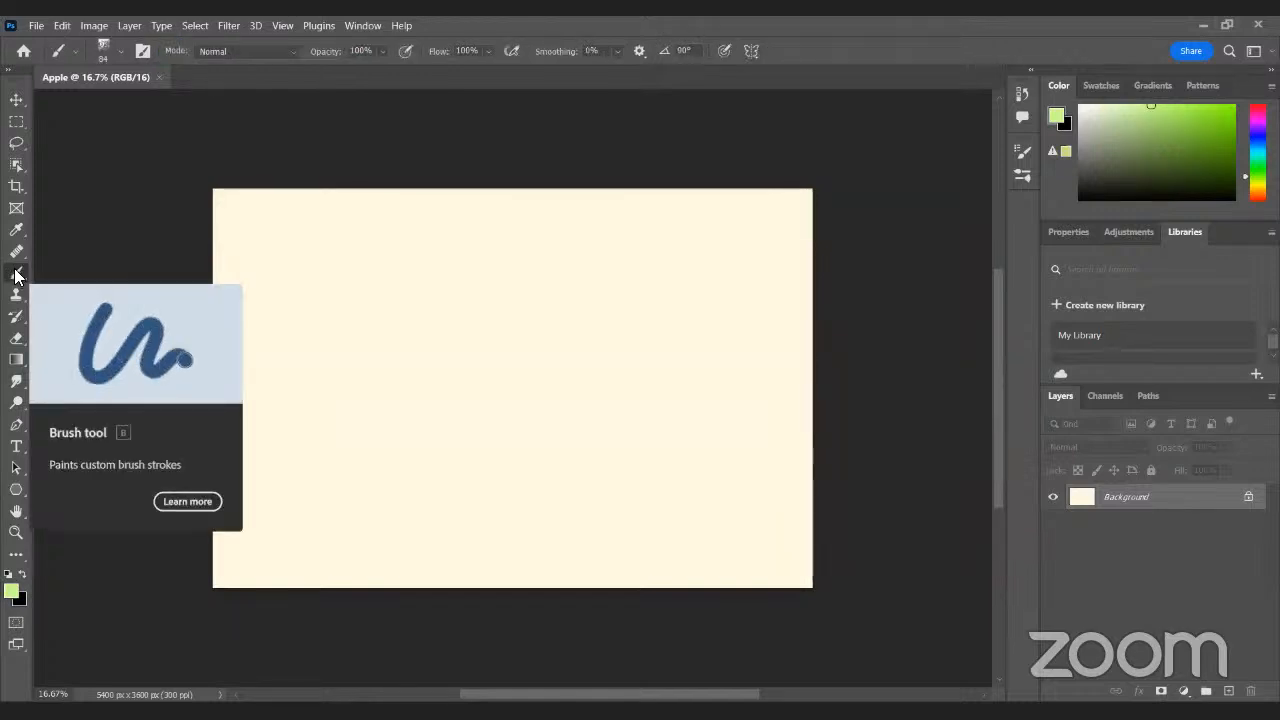
{"action": "right_click", "coordinate": [15, 274]}
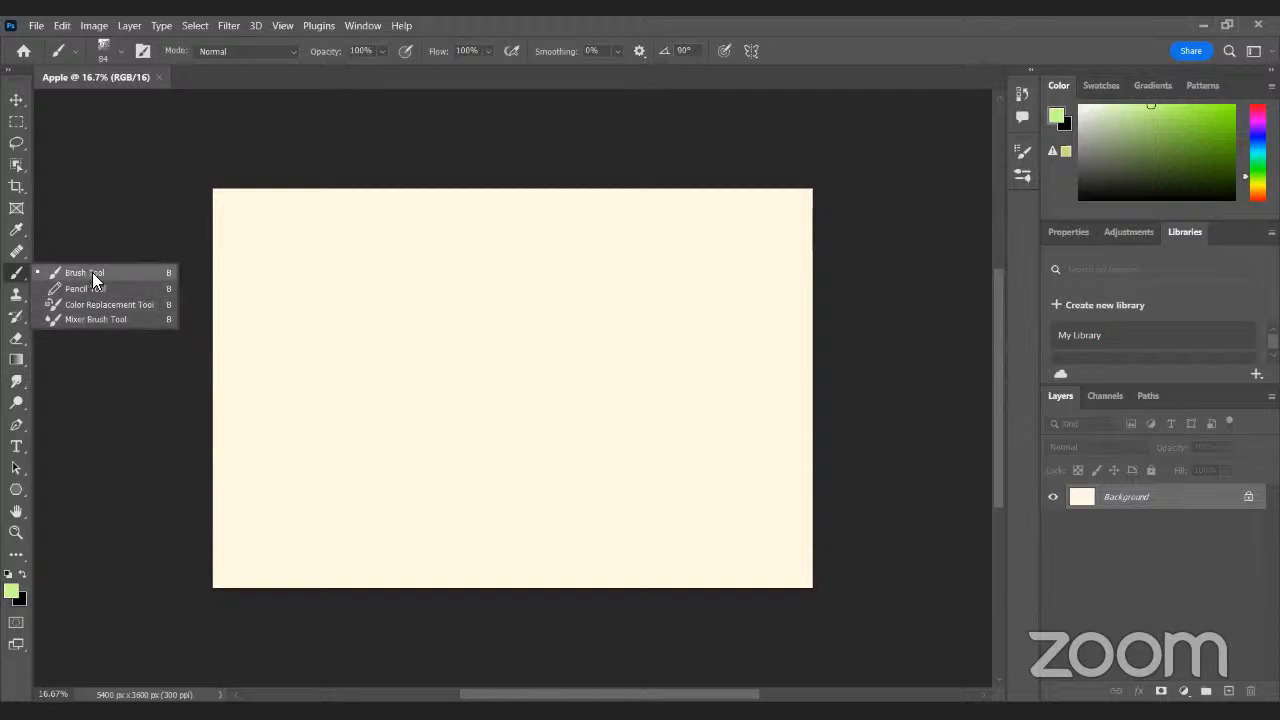
{"action": "left_click", "coordinate": [92, 272]}
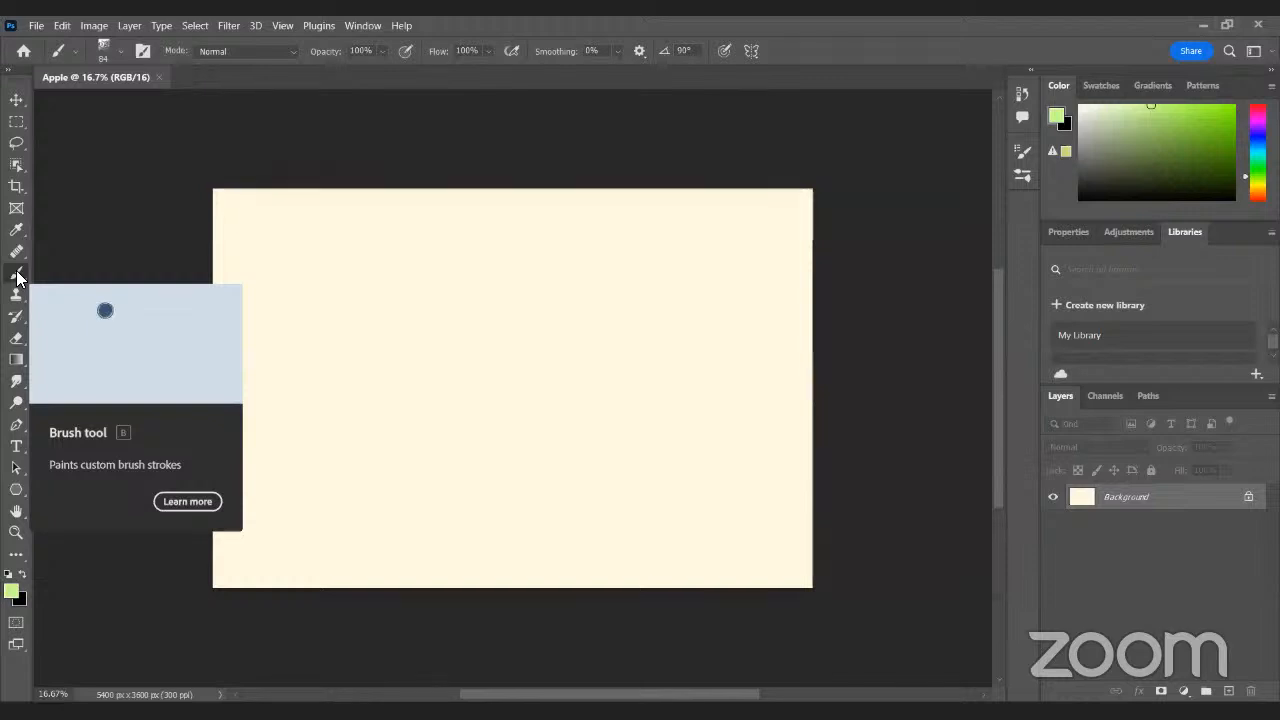
{"action": "right_click", "coordinate": [17, 275]}
{"action": "left_click", "coordinate": [77, 319]}
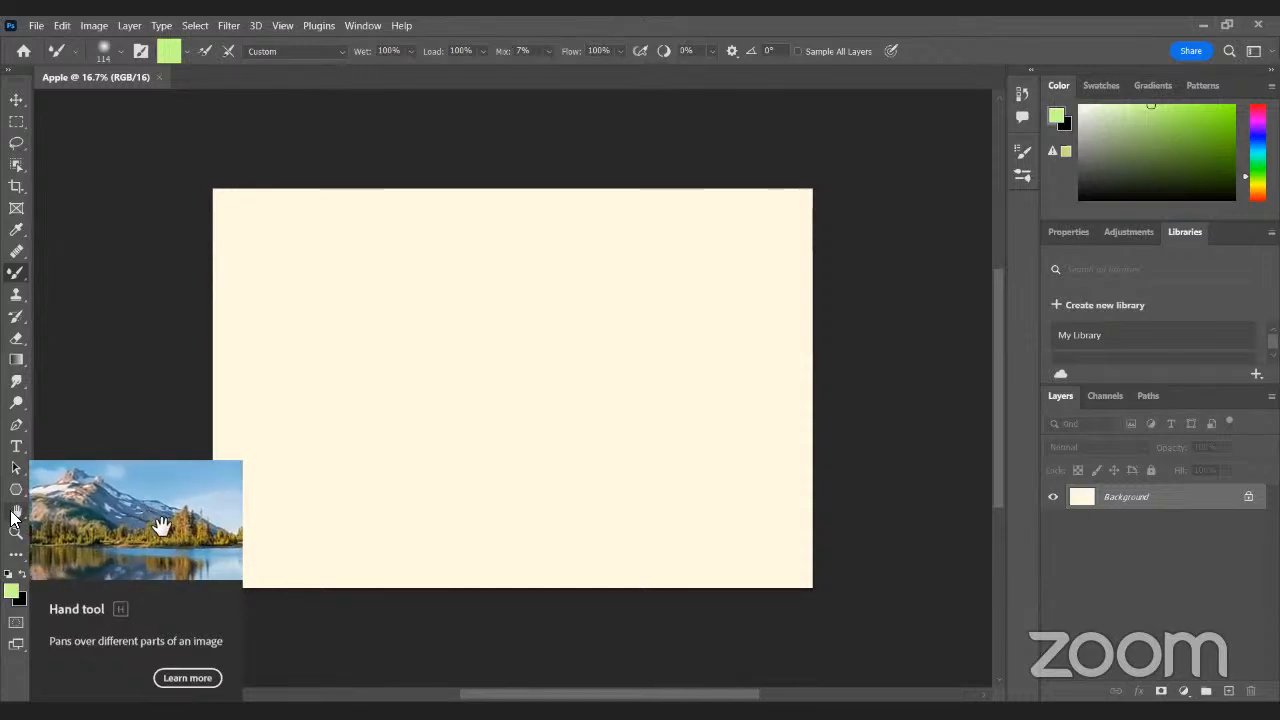
- Pan the canvas slightly and magnify it to about 21% with the Zoom tool
{"action": "key", "text": "space"}
{"action": "mouse_move", "coordinate": [502, 288]}
{"action": "left_mouse_down"}
{"action": "mouse_move", "coordinate": [557, 272]}
{"action": "mouse_move", "coordinate": [514, 283]}
{"action": "left_mouse_up"}
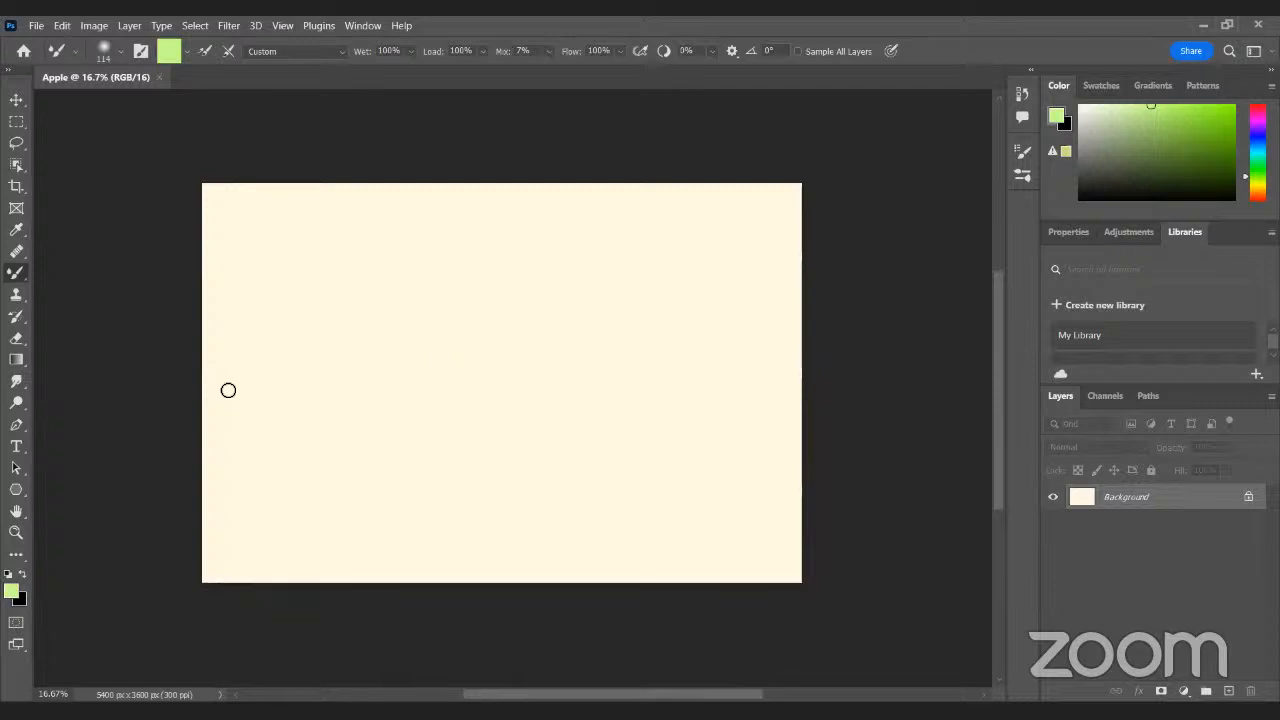
{"action": "left_click", "coordinate": [16, 532]}
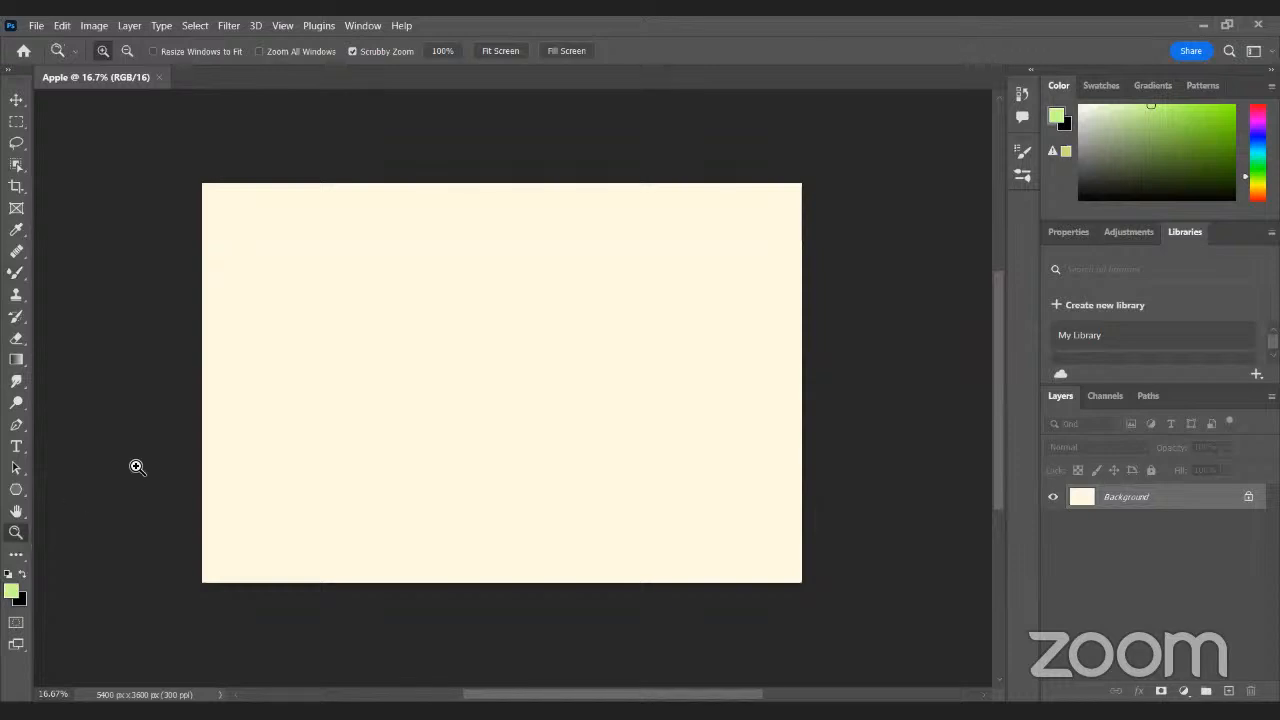
{"action": "mouse_move", "coordinate": [428, 369]}
{"action": "left_mouse_down"}
{"action": "mouse_move", "coordinate": [453, 351]}
{"action": "mouse_move", "coordinate": [449, 375]}
{"action": "mouse_move", "coordinate": [449, 357]}
{"action": "left_mouse_up"}
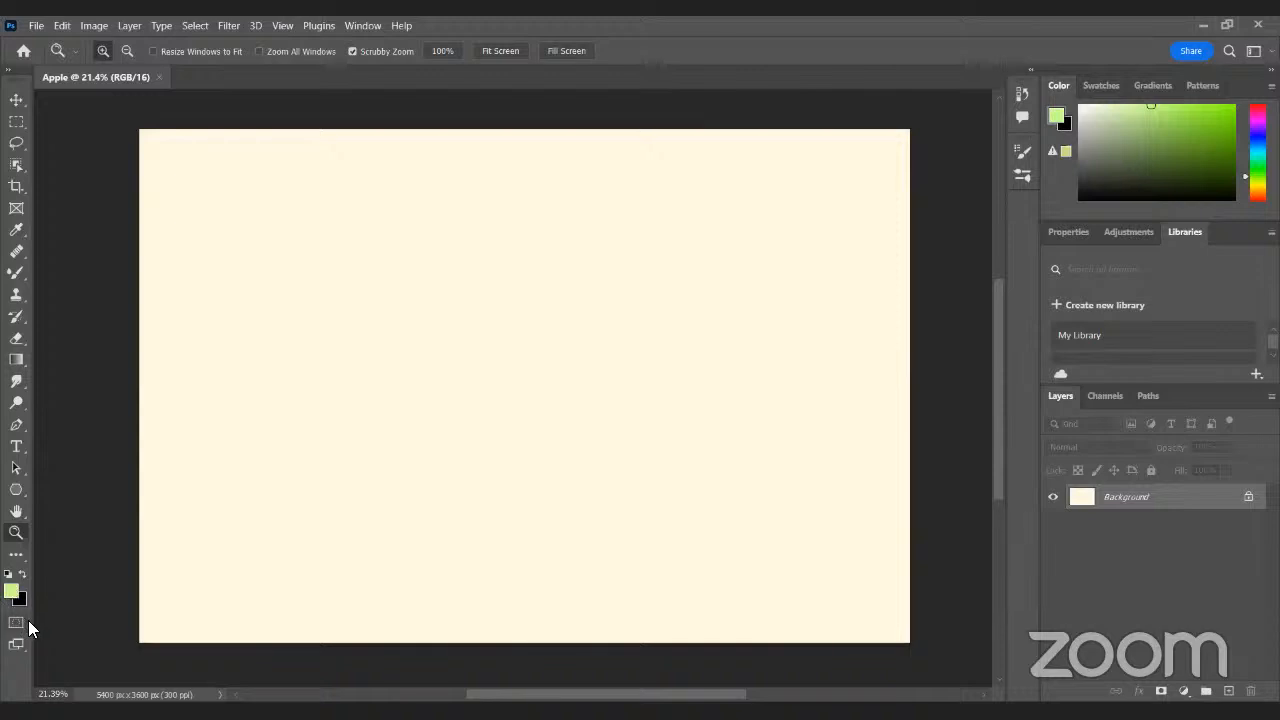
{"action": "left_click", "coordinate": [371, 314]}
{"action": "left_click_drag", "start_coordinate": [377, 343], "coordinate": [340, 349]}
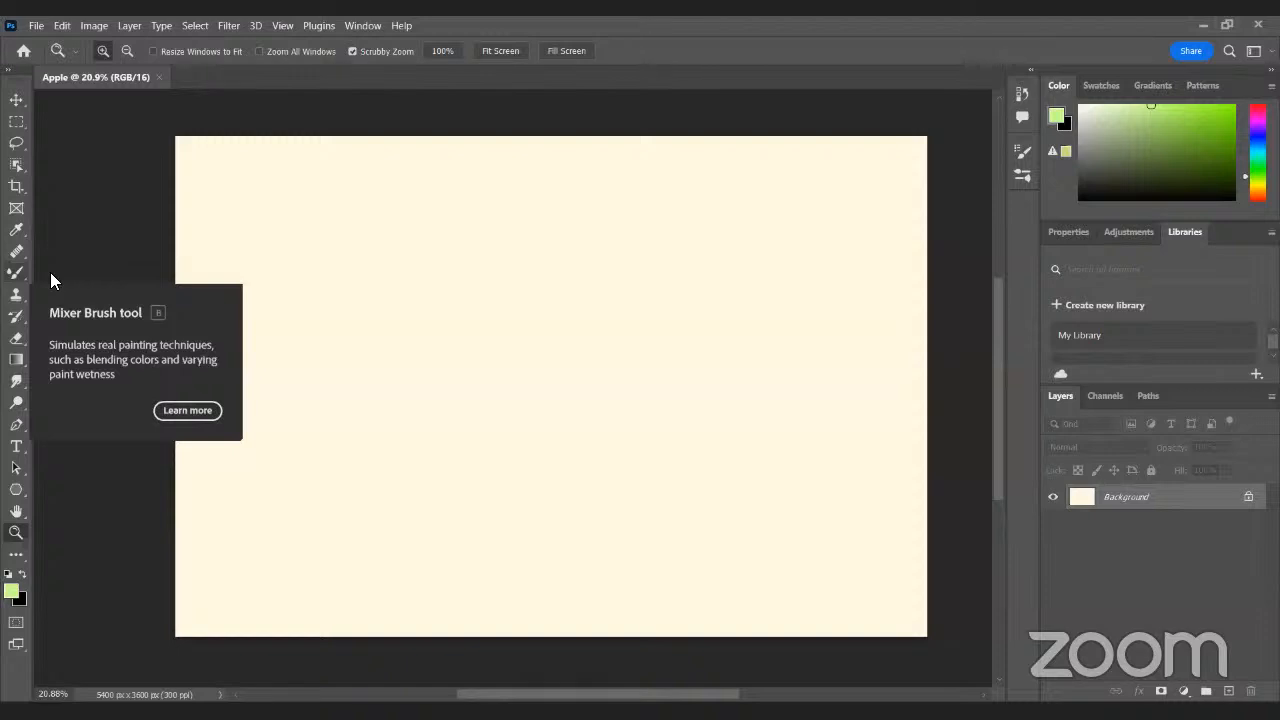
- Activate the regular Brush tool and add a new layer named Sketch above the background
{"action": "left_click", "coordinate": [17, 276]}
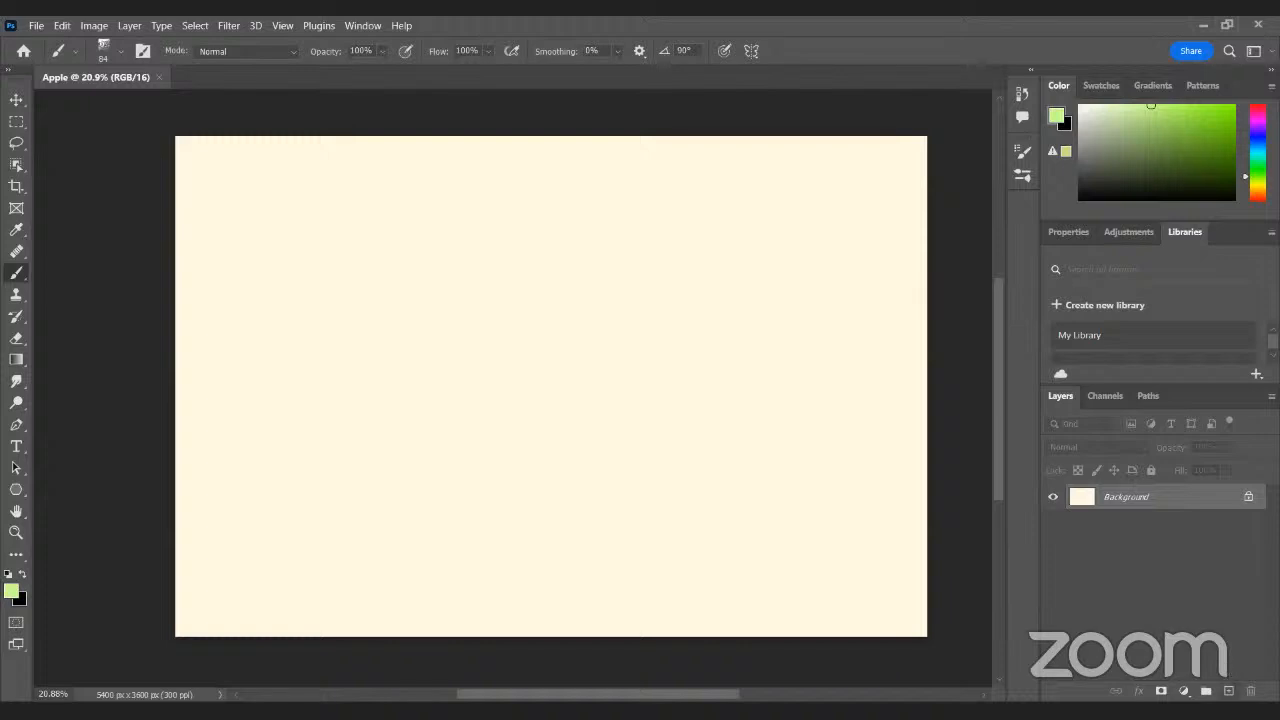
{"action": "left_click", "coordinate": [1229, 690]}
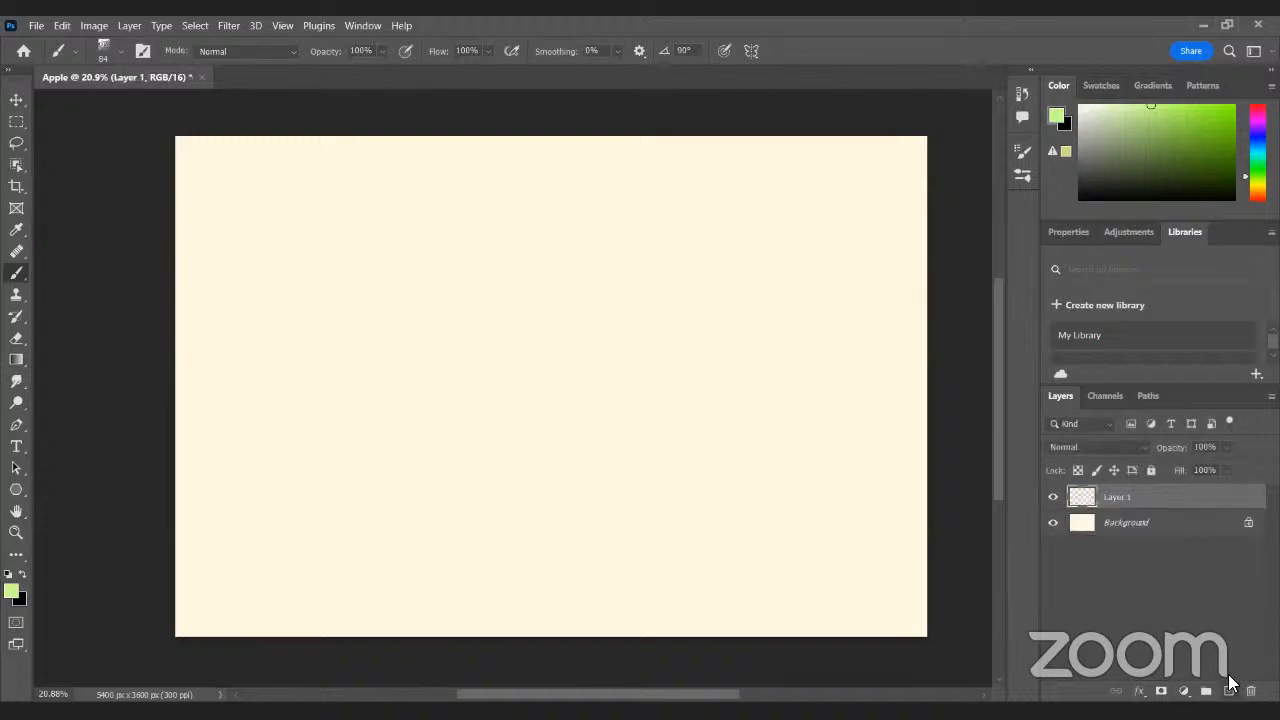
{"action": "double_click", "coordinate": [1122, 500]}
{"action": "key", "text": "BackSpace"}
{"action": "type", "text": "Sketch"}
{"action": "key", "text": "Return"}
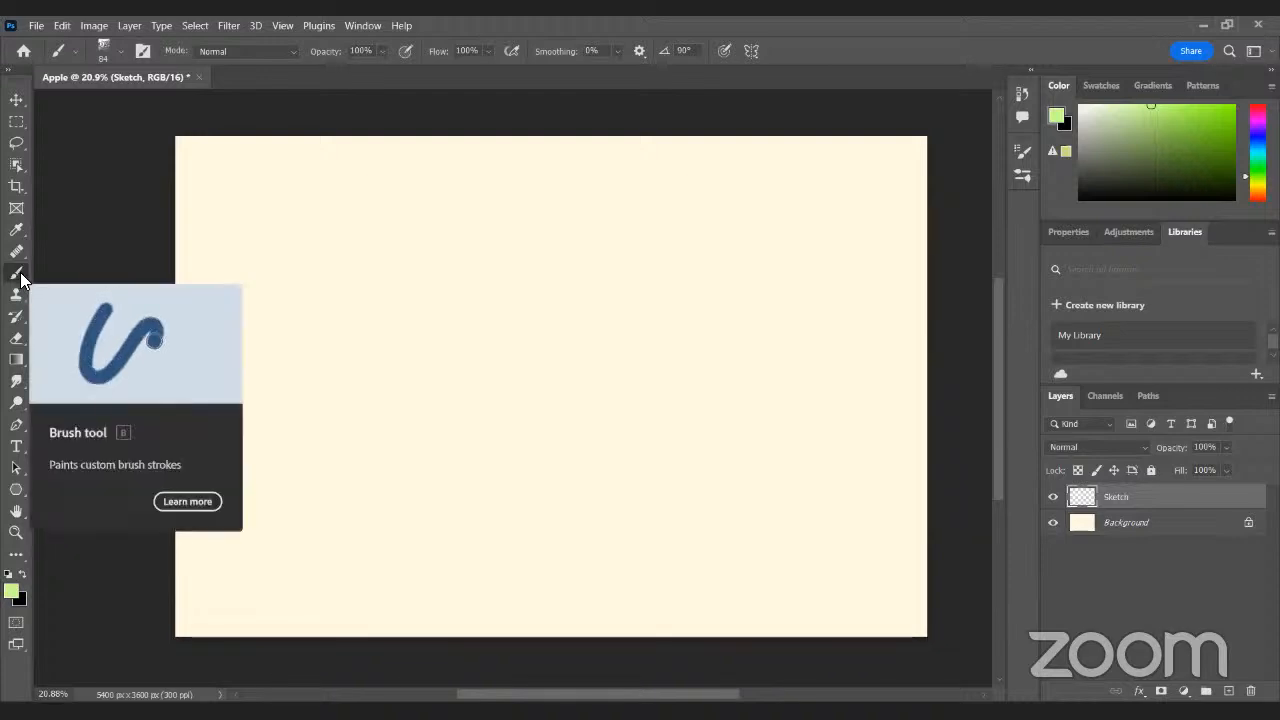
- Set the brush to the Soft Round preset at 45 px, undoing a short trial stroke
{"action": "left_click", "coordinate": [115, 50]}
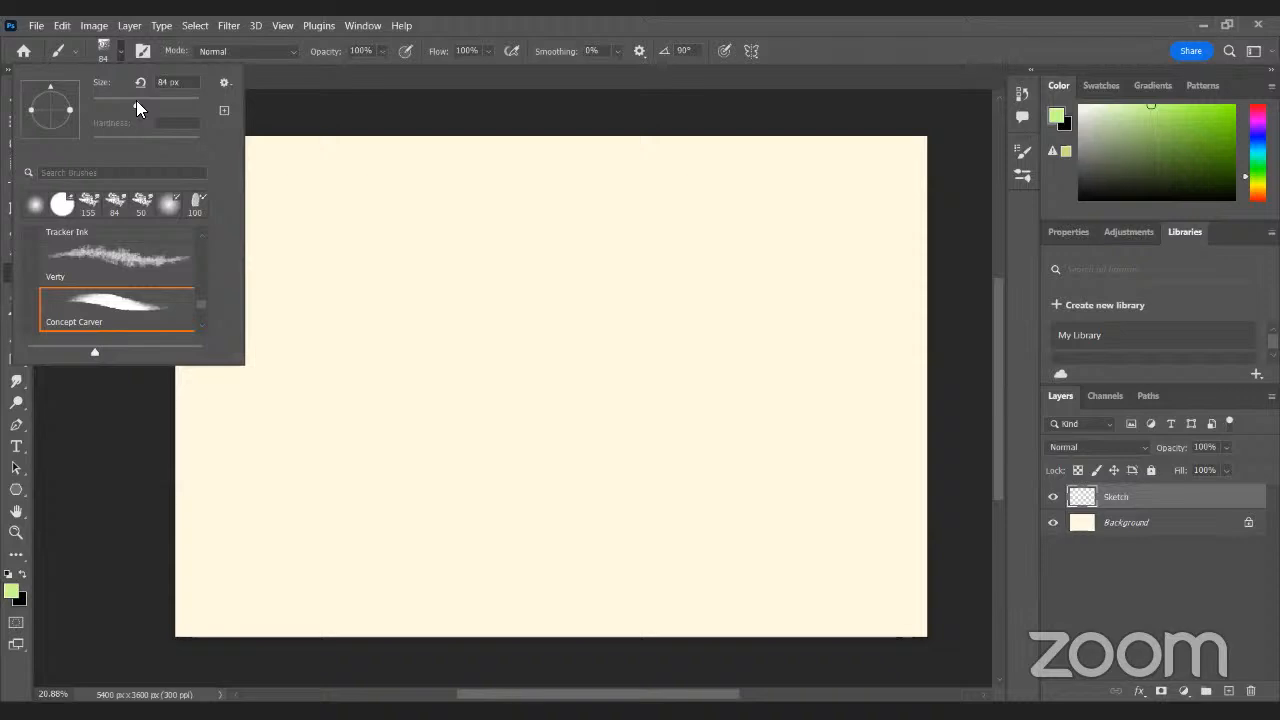
{"action": "left_click_drag", "start_coordinate": [138, 104], "coordinate": [114, 118]}
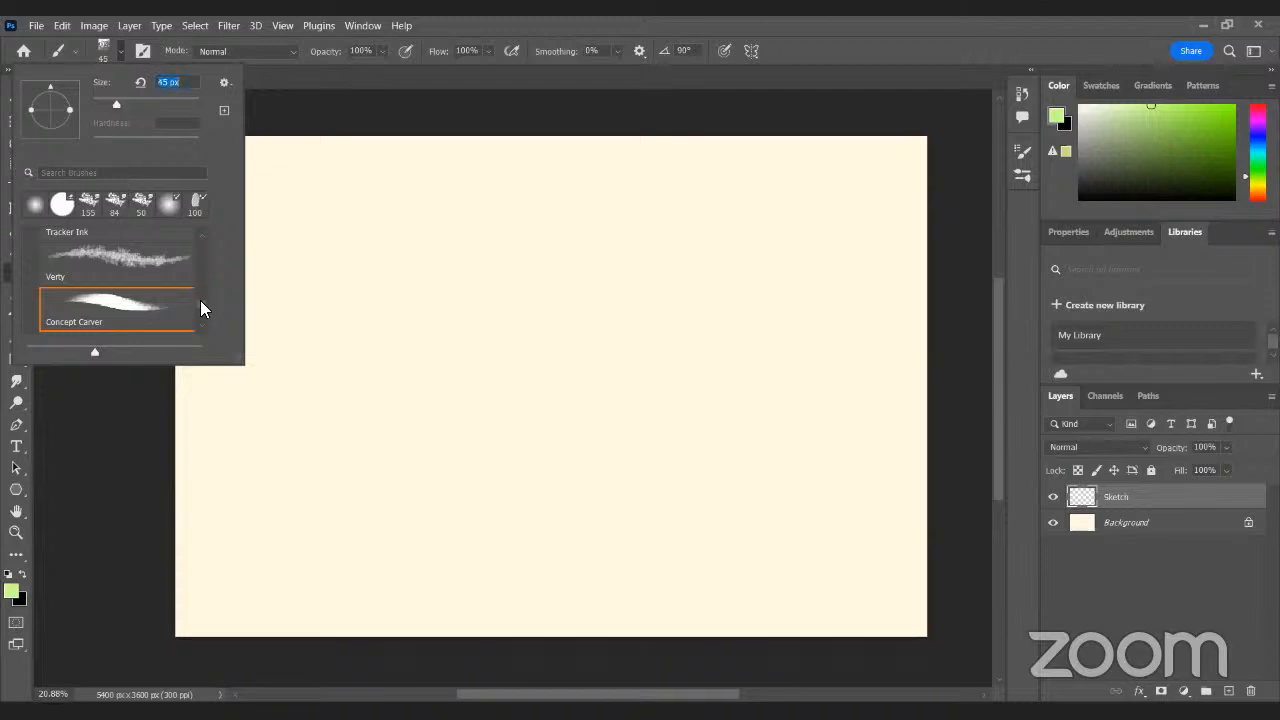
{"action": "left_click_drag", "start_coordinate": [202, 302], "coordinate": [200, 234]}
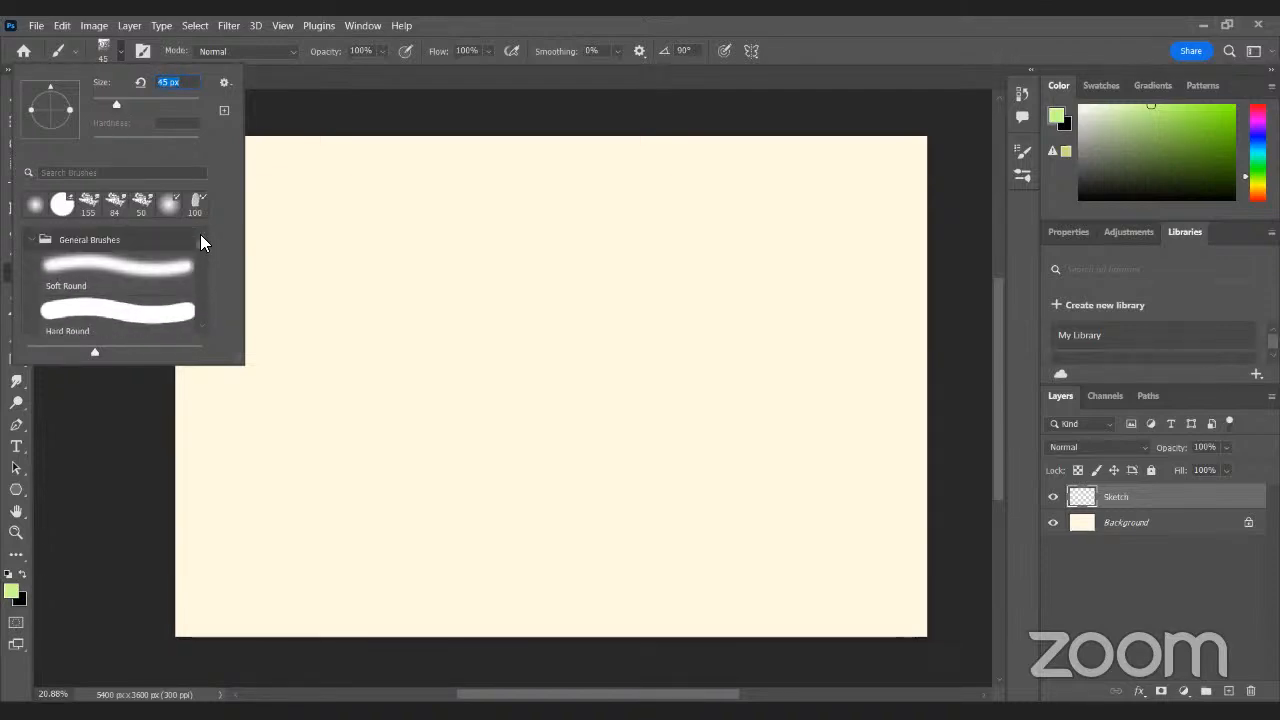
{"action": "left_click", "coordinate": [168, 276]}
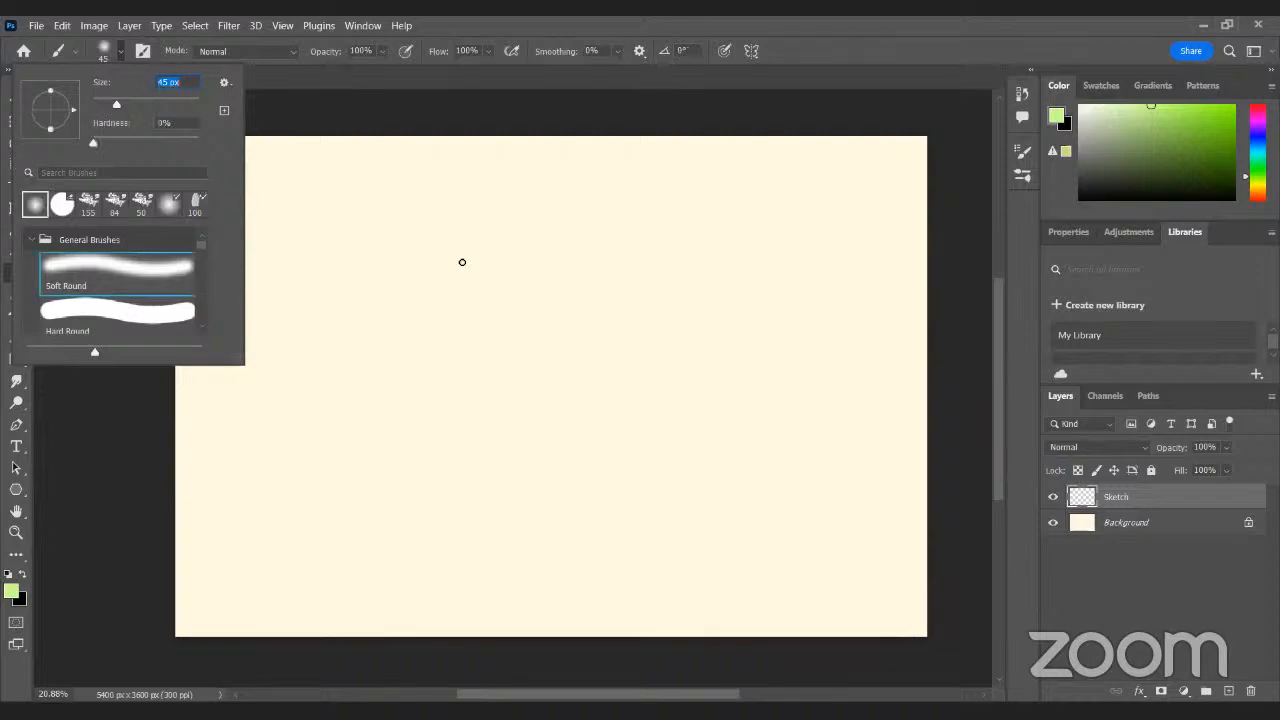
{"action": "left_click_drag", "start_coordinate": [462, 262], "coordinate": [469, 269]}
{"action": "key", "text": "ctrl+z"}
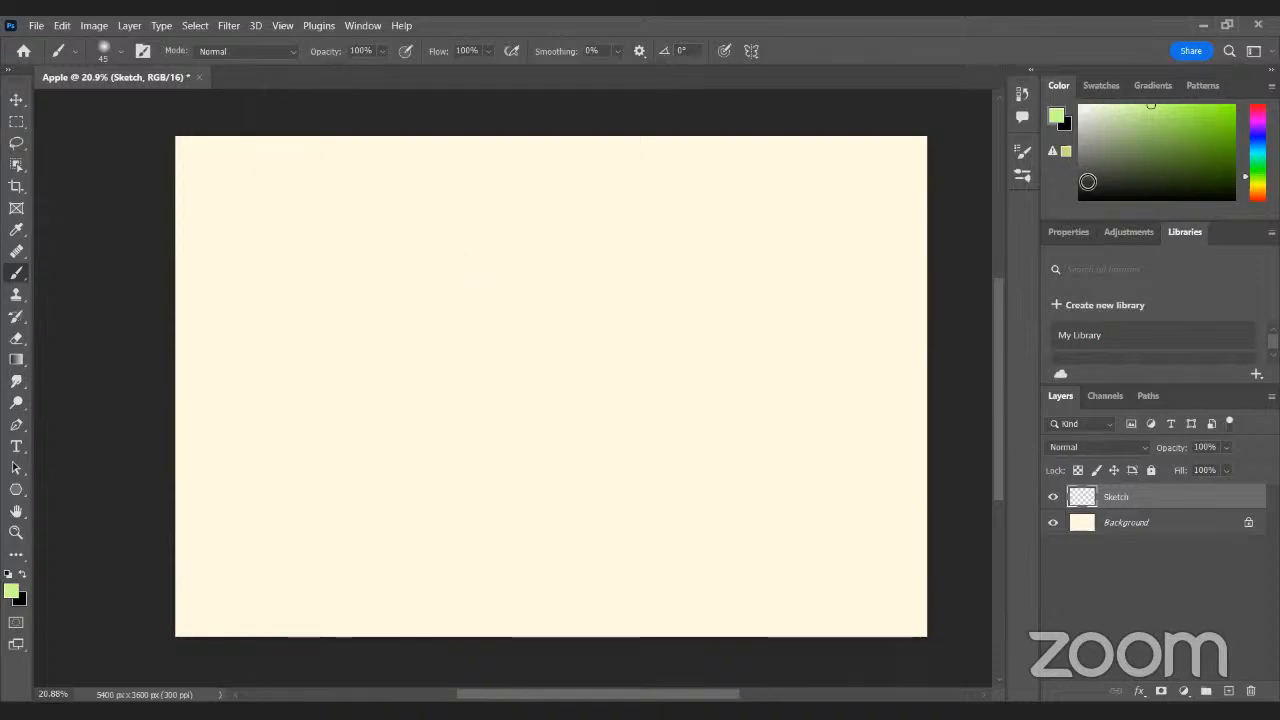
- Set the foreground color to dark gray and paint a zigzag stroke near the middle of the Sketch layer
{"action": "left_click", "coordinate": [1076, 184]}
{"action": "left_click_drag", "start_coordinate": [1076, 184], "coordinate": [1079, 199]}
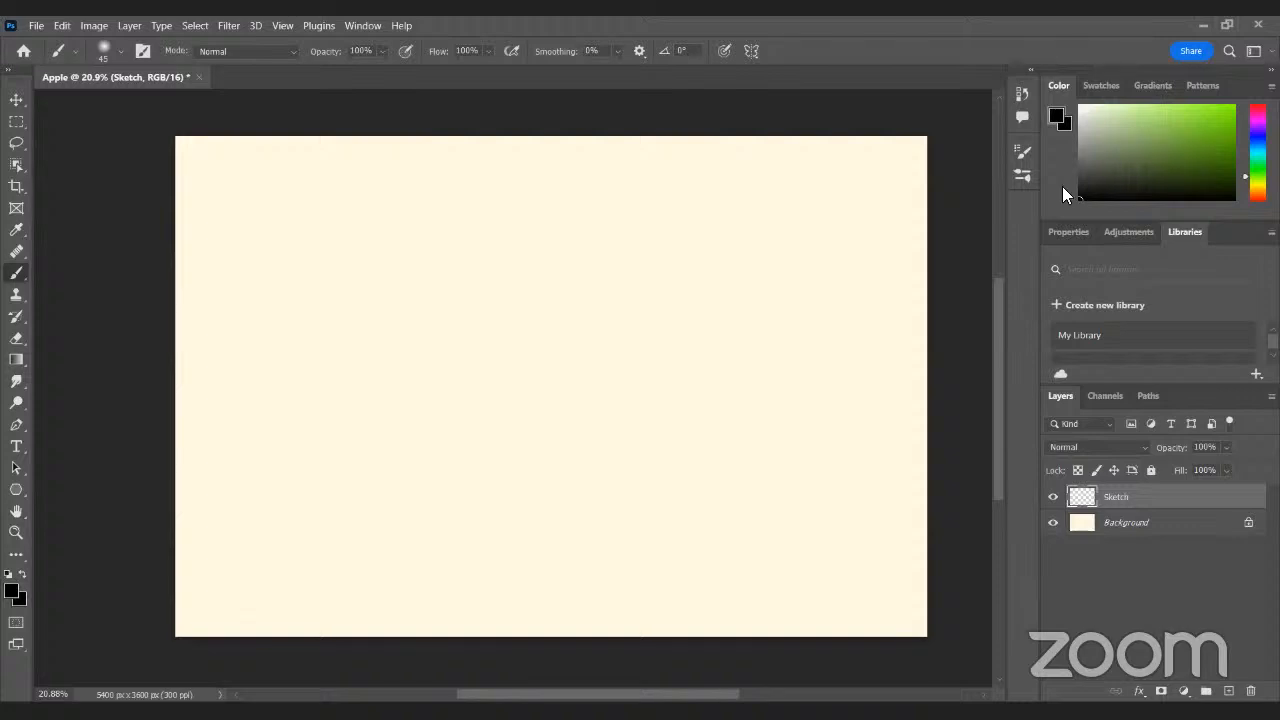
{"action": "left_click_drag", "start_coordinate": [1089, 191], "coordinate": [1079, 165]}
{"action": "mouse_move", "coordinate": [431, 380]}
{"action": "left_mouse_down"}
{"action": "mouse_move", "coordinate": [484, 428]}
{"action": "mouse_move", "coordinate": [576, 375]}
{"action": "left_mouse_up"}
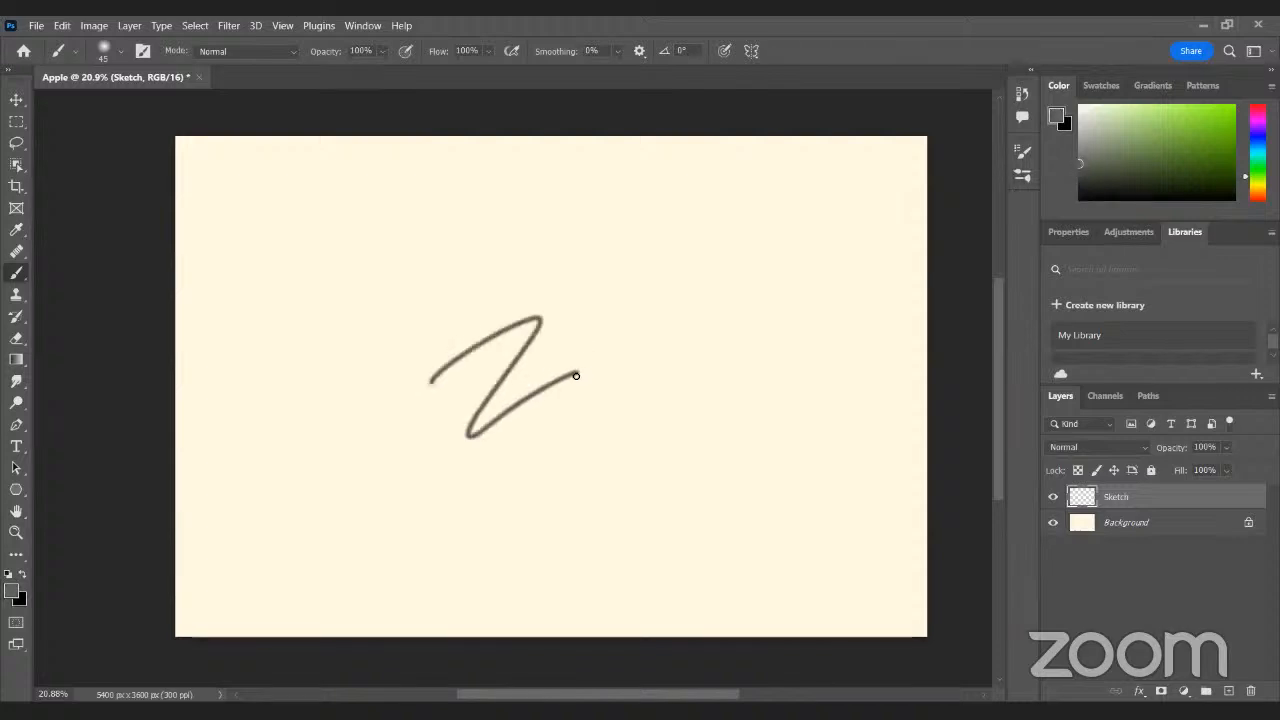
- Undo the zigzag stroke and sketch a rounded apple with a stem and leaf near the middle of the Sketch layer
{"action": "key", "text": "ctrl+z"}
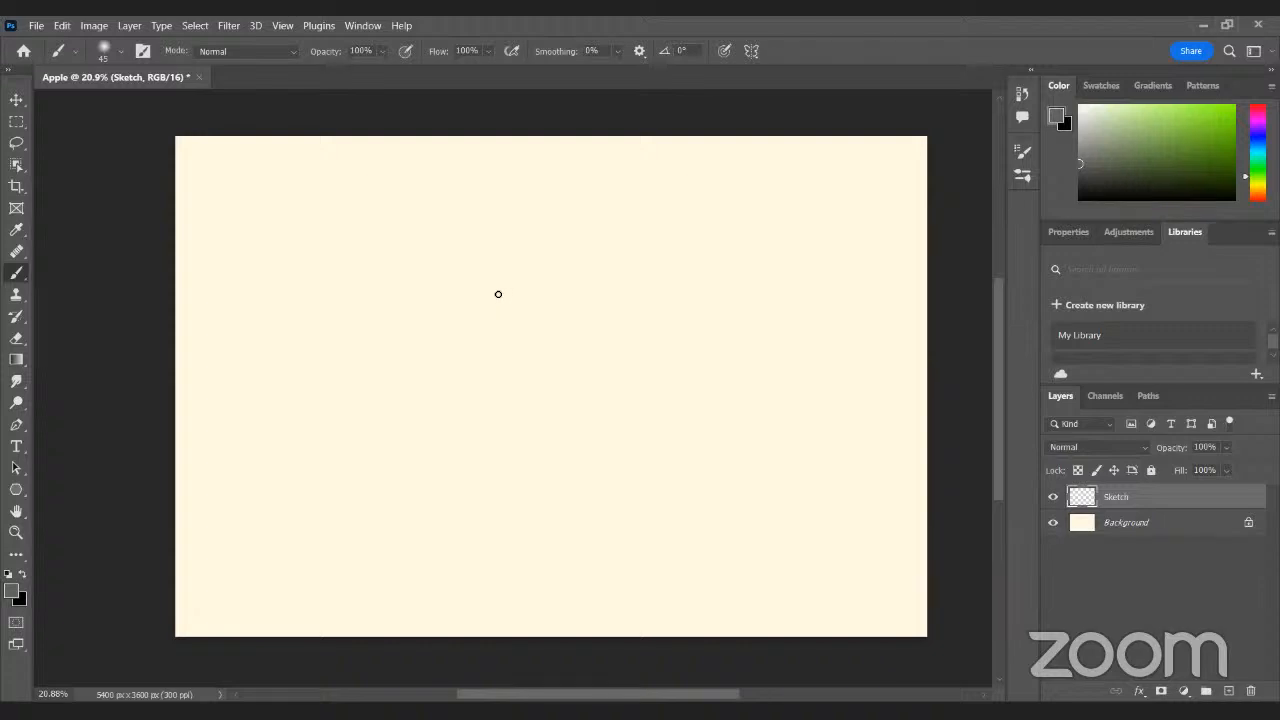
{"action": "mouse_move", "coordinate": [478, 300]}
{"action": "left_mouse_down"}
{"action": "mouse_move", "coordinate": [524, 280]}
{"action": "mouse_move", "coordinate": [614, 300]}
{"action": "left_mouse_up"}
{"action": "mouse_move", "coordinate": [478, 314]}
{"action": "left_mouse_down"}
{"action": "mouse_move", "coordinate": [552, 276]}
{"action": "mouse_move", "coordinate": [604, 298]}
{"action": "left_mouse_up"}
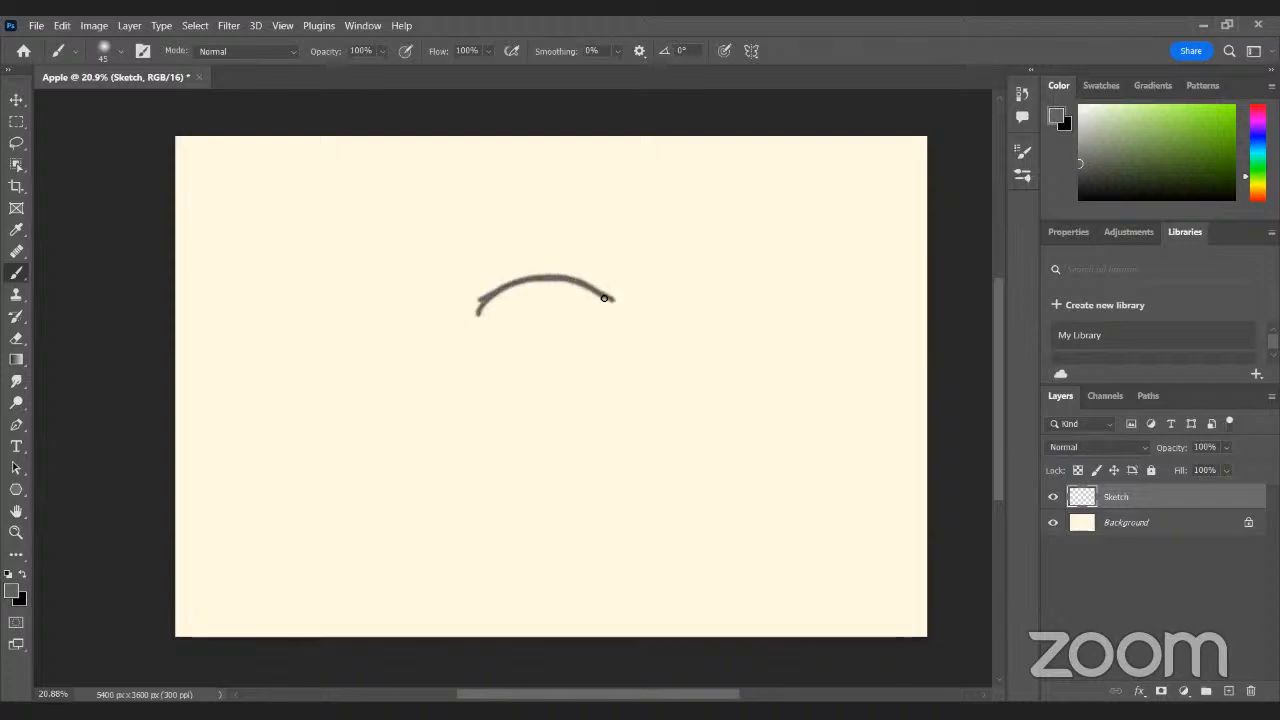
{"action": "mouse_move", "coordinate": [476, 315]}
{"action": "left_mouse_down"}
{"action": "mouse_move", "coordinate": [476, 394]}
{"action": "mouse_move", "coordinate": [502, 424]}
{"action": "mouse_move", "coordinate": [625, 405]}
{"action": "left_mouse_up"}
{"action": "mouse_move", "coordinate": [606, 301]}
{"action": "left_mouse_down"}
{"action": "mouse_move", "coordinate": [625, 324]}
{"action": "mouse_move", "coordinate": [629, 410]}
{"action": "left_mouse_up"}
{"action": "mouse_move", "coordinate": [616, 306]}
{"action": "left_mouse_down"}
{"action": "mouse_move", "coordinate": [631, 391]}
{"action": "mouse_move", "coordinate": [616, 418]}
{"action": "left_mouse_up"}
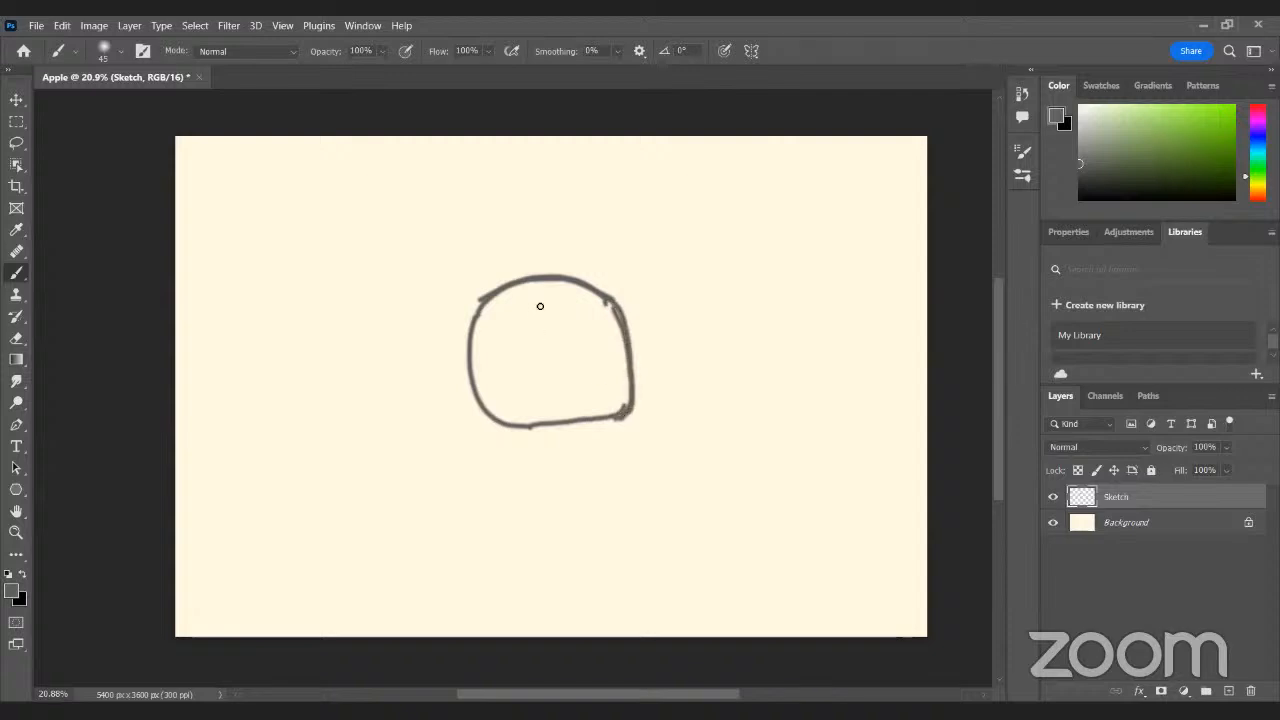
{"action": "mouse_move", "coordinate": [540, 306]}
{"action": "left_mouse_down"}
{"action": "mouse_move", "coordinate": [529, 309]}
{"action": "mouse_move", "coordinate": [588, 259]}
{"action": "mouse_move", "coordinate": [556, 252]}
{"action": "mouse_move", "coordinate": [570, 266]}
{"action": "left_mouse_up"}
- Add a new layer named Outline above Sketch and paint a trial scribble on it beside the apple
{"action": "left_click", "coordinate": [1230, 691]}
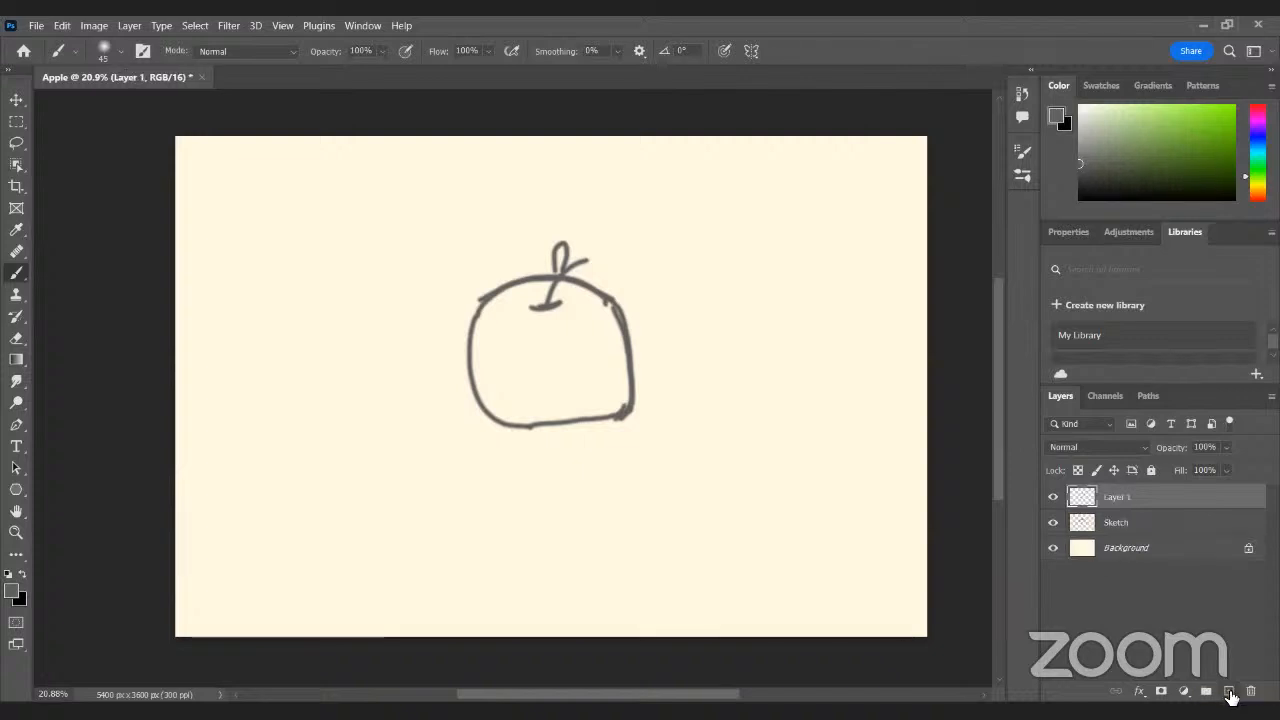
{"action": "double_click", "coordinate": [1118, 494]}
{"action": "key", "text": "Return"}
{"action": "mouse_move", "coordinate": [751, 357]}
{"action": "left_mouse_down"}
{"action": "mouse_move", "coordinate": [744, 412]}
{"action": "mouse_move", "coordinate": [708, 402]}
{"action": "mouse_move", "coordinate": [674, 447]}
{"action": "left_mouse_up"}
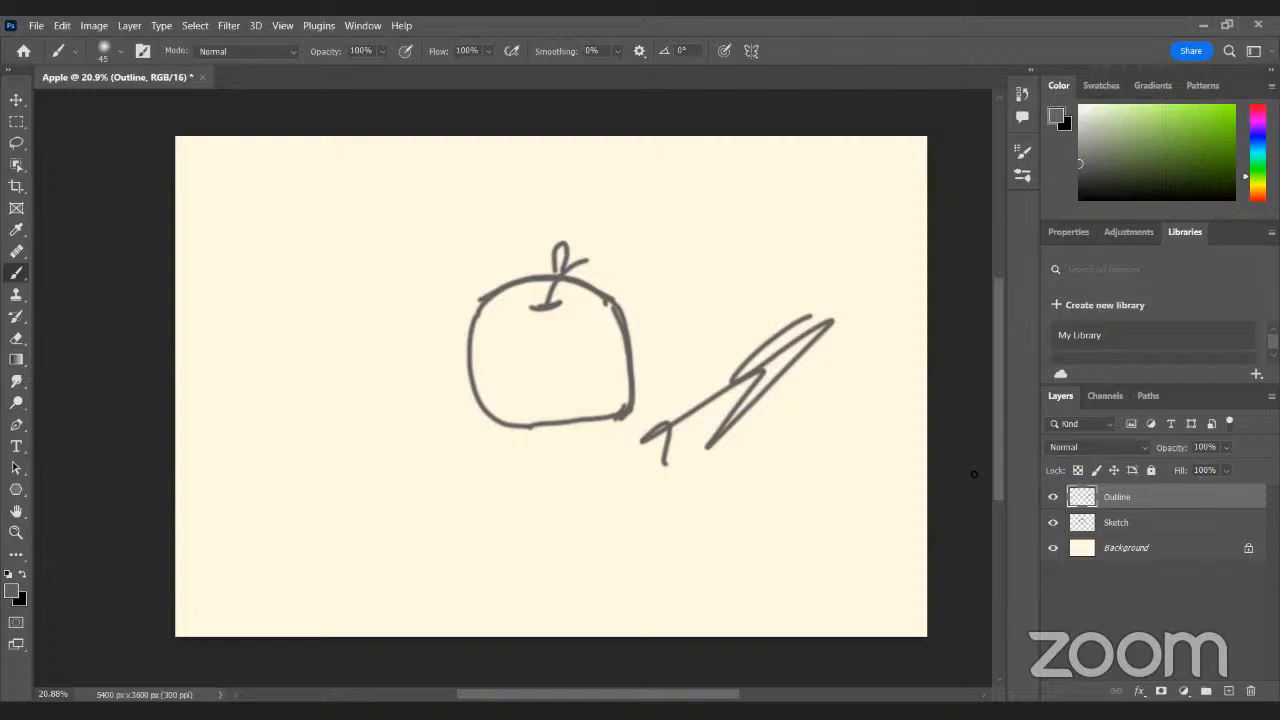
- Toggle the Sketch layer's visibility off and on to compare its content with the Outline layer, leaving Sketch shown
{"action": "left_click", "coordinate": [1112, 524]}
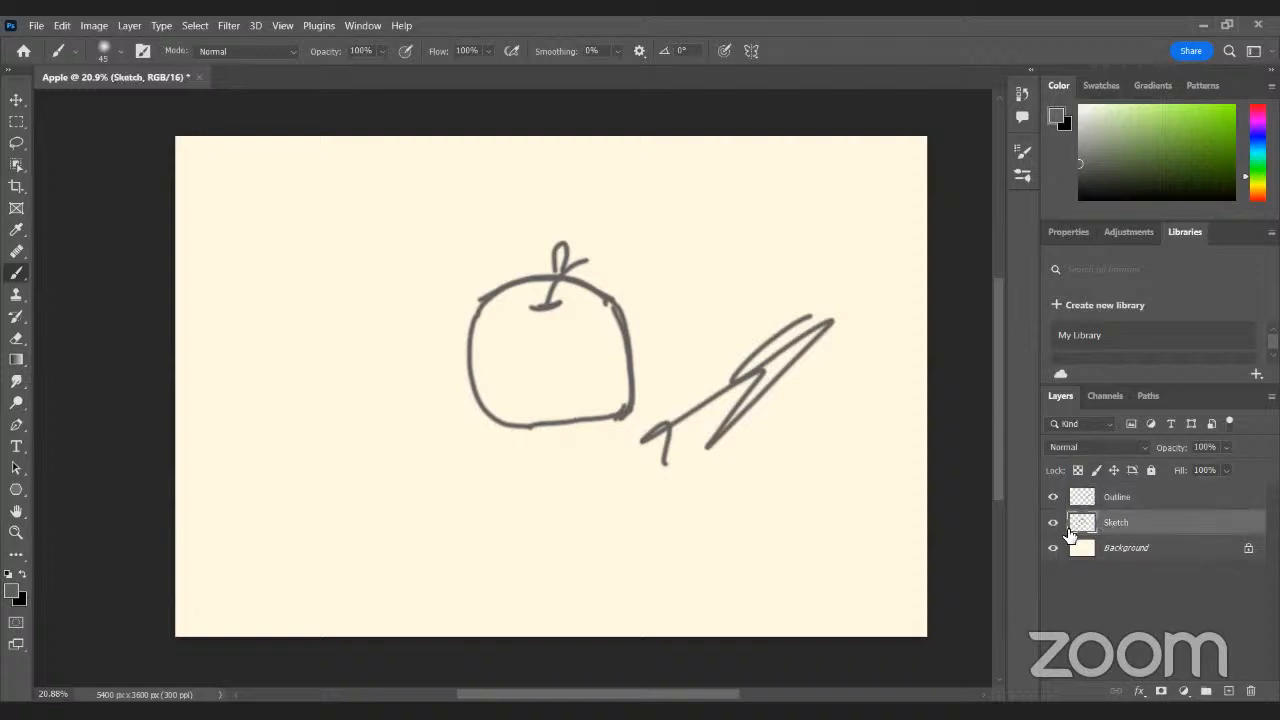
{"action": "left_click", "coordinate": [1120, 500]}
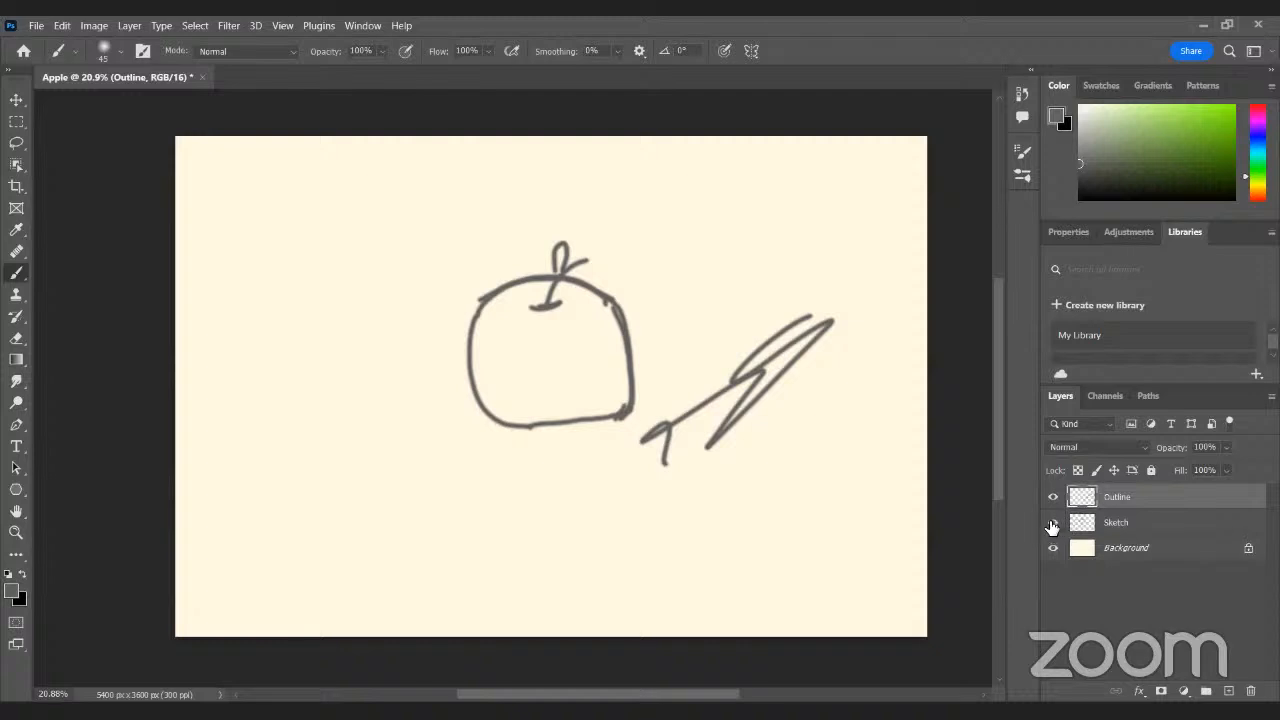
{"action": "left_click", "coordinate": [1054, 525]}
{"action": "left_click", "coordinate": [1054, 524]}
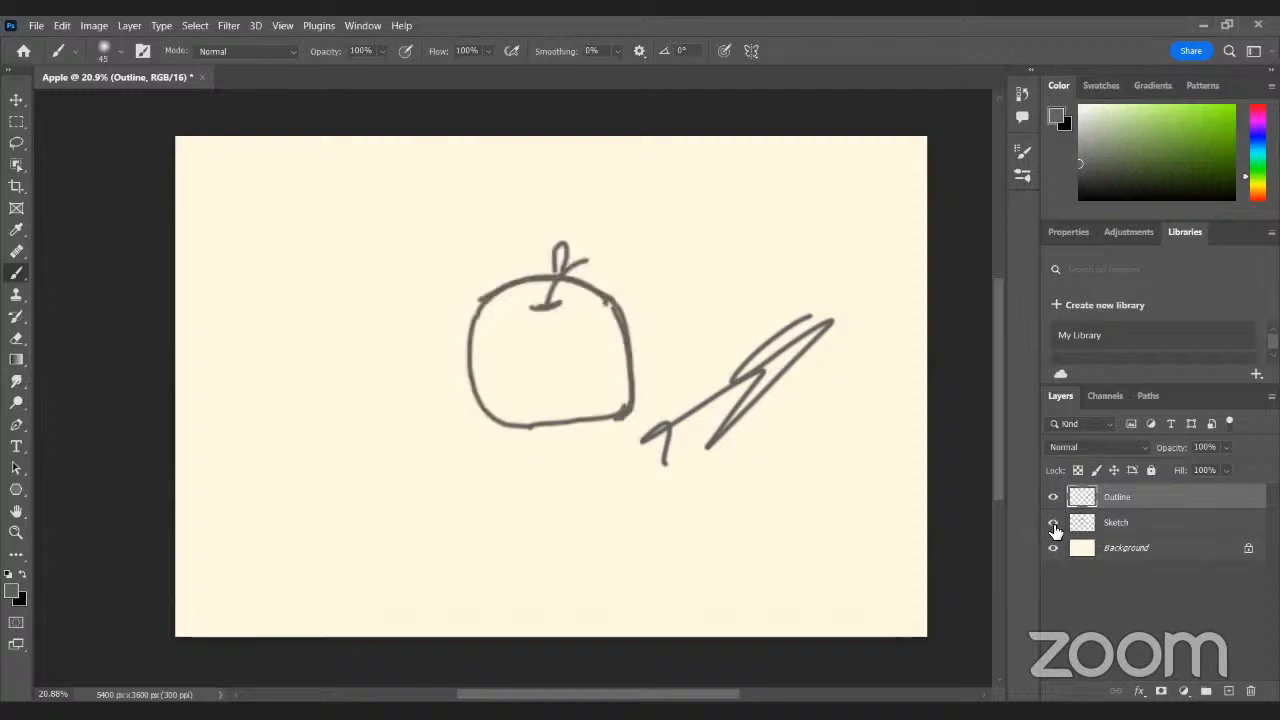
{"action": "left_click", "coordinate": [1054, 524]}
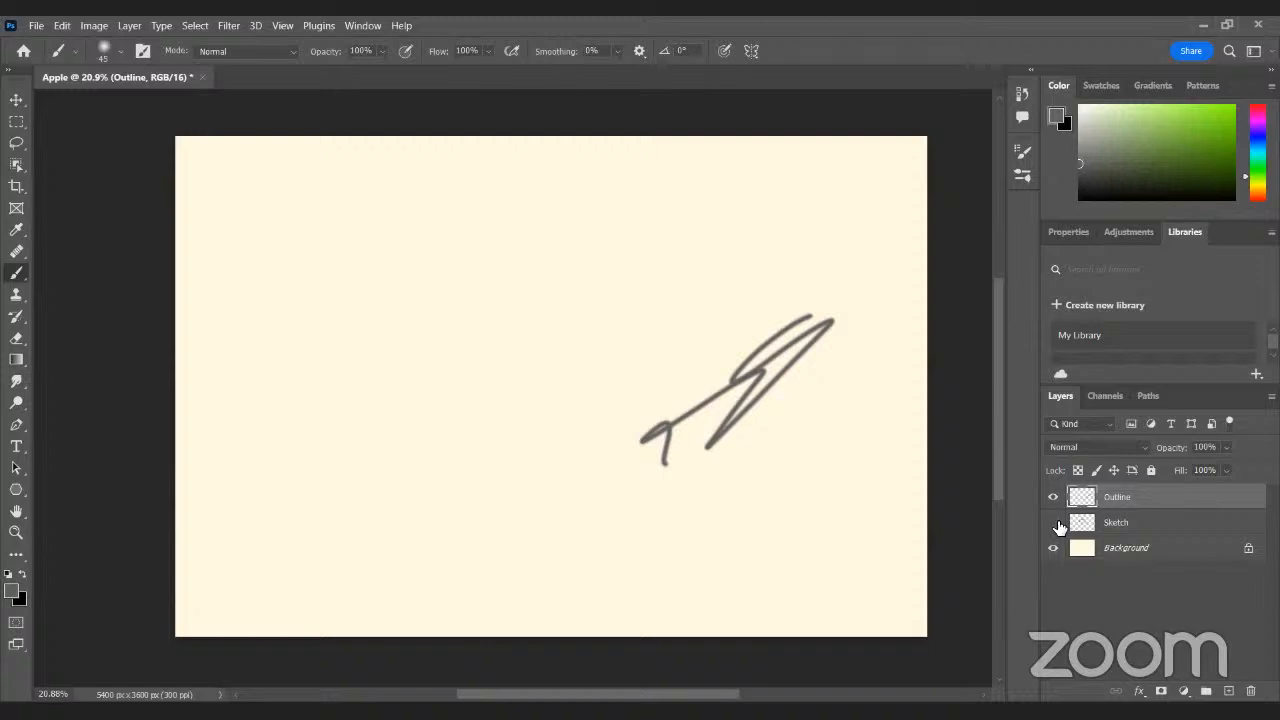
{"action": "left_click", "coordinate": [1054, 524]}
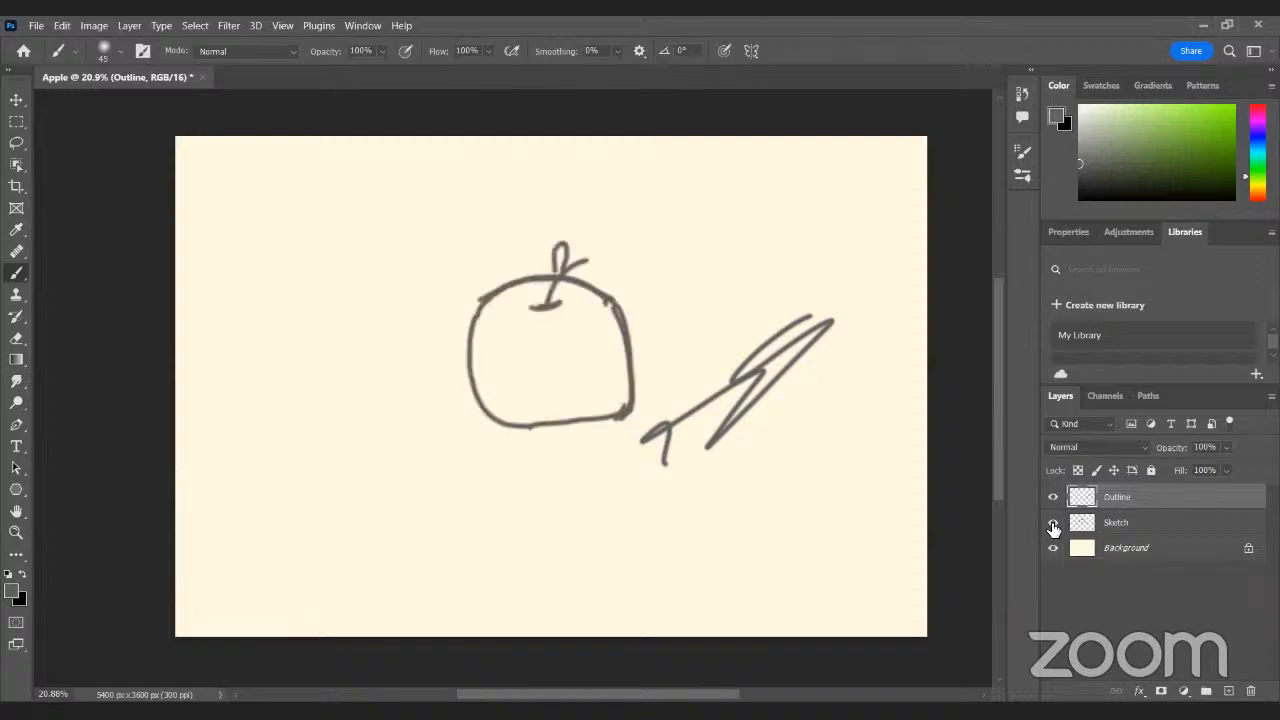
{"action": "left_click", "coordinate": [1054, 524]}
{"action": "left_click", "coordinate": [1054, 524]}
{"action": "key", "text": "ctrl+z"}
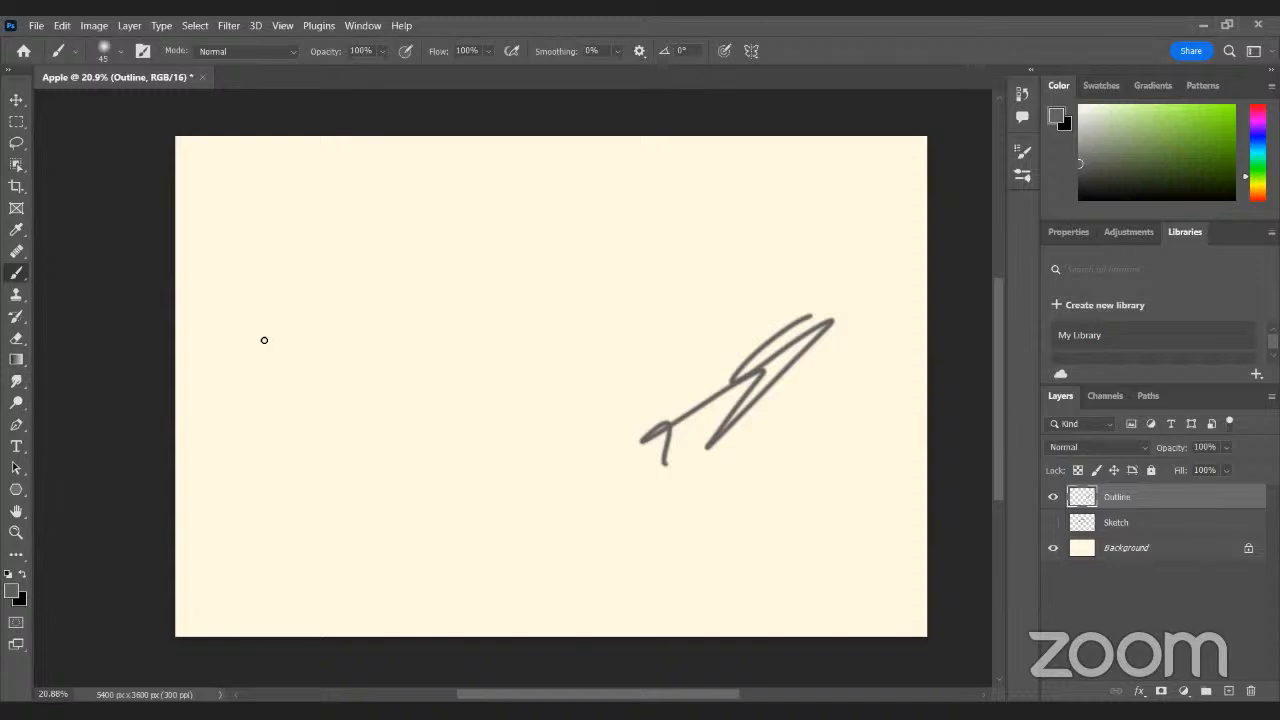
{"action": "key", "text": "ctrl+shift+z"}
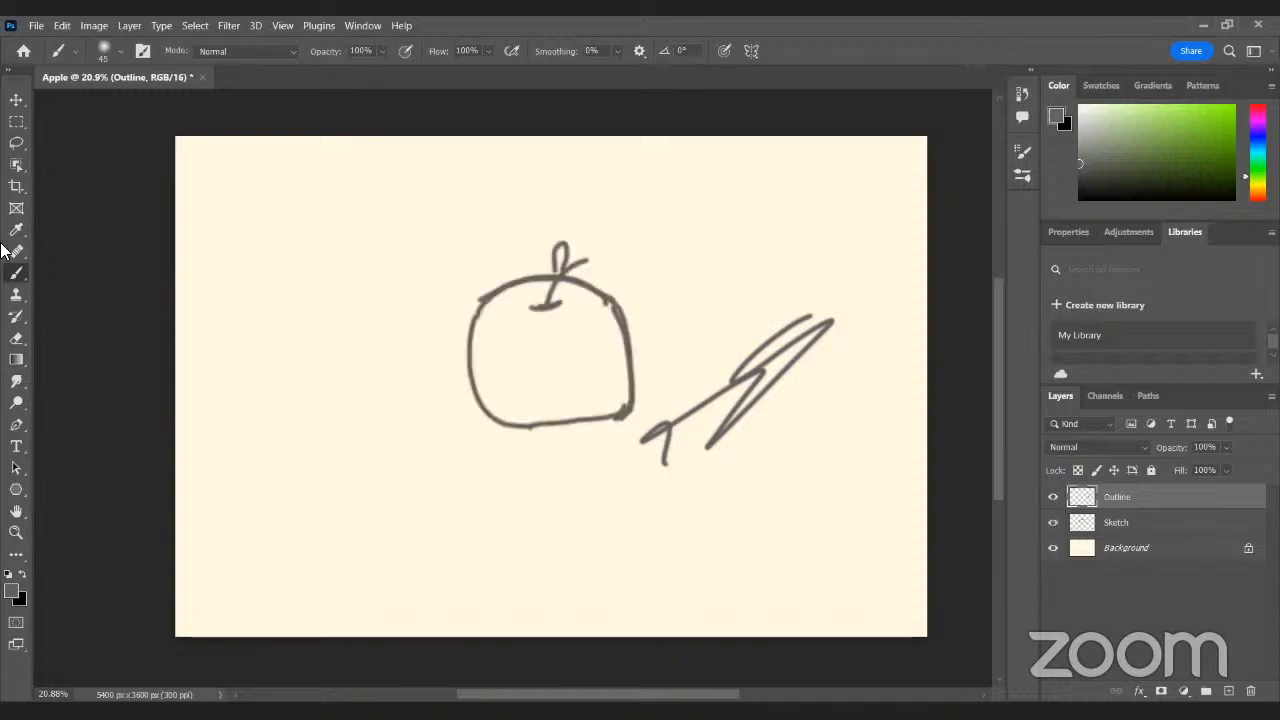
- Enlarge the eraser to about 72 px and erase the whole trial scribble from the Outline layer
{"action": "left_click", "coordinate": [16, 340]}
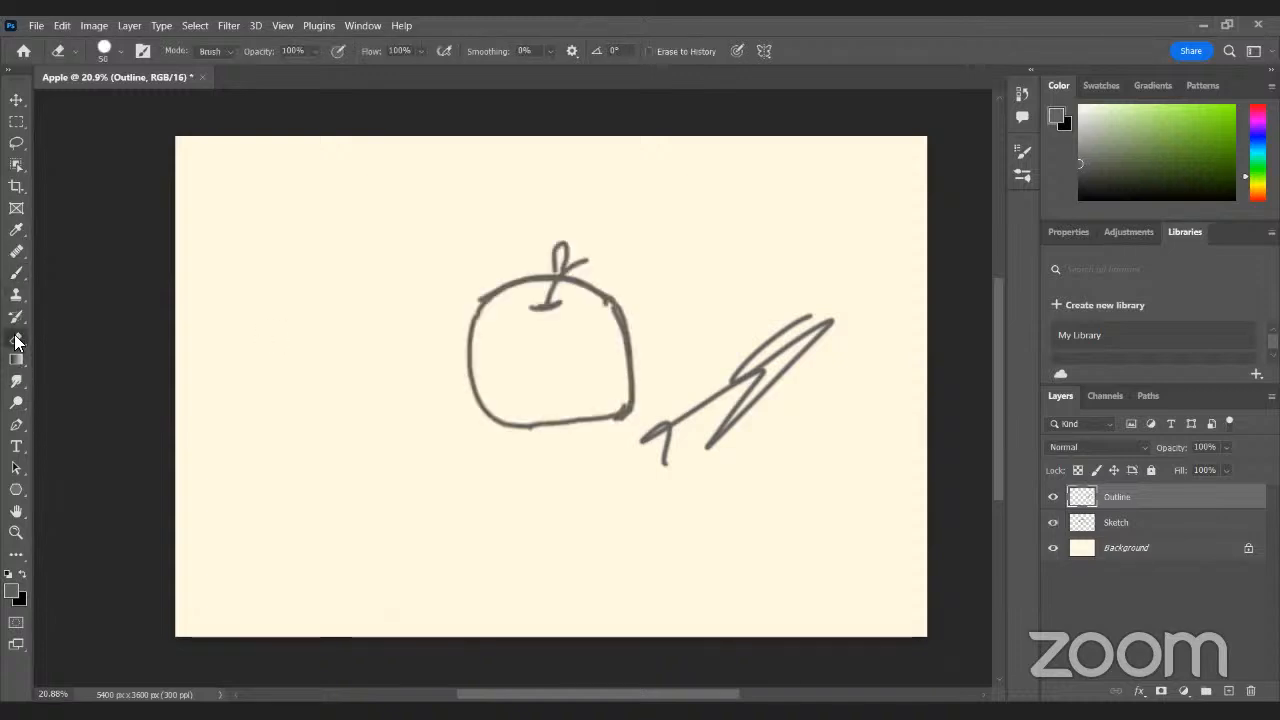
{"action": "left_click_drag", "start_coordinate": [786, 328], "coordinate": [735, 372]}
{"action": "left_click", "coordinate": [119, 51]}
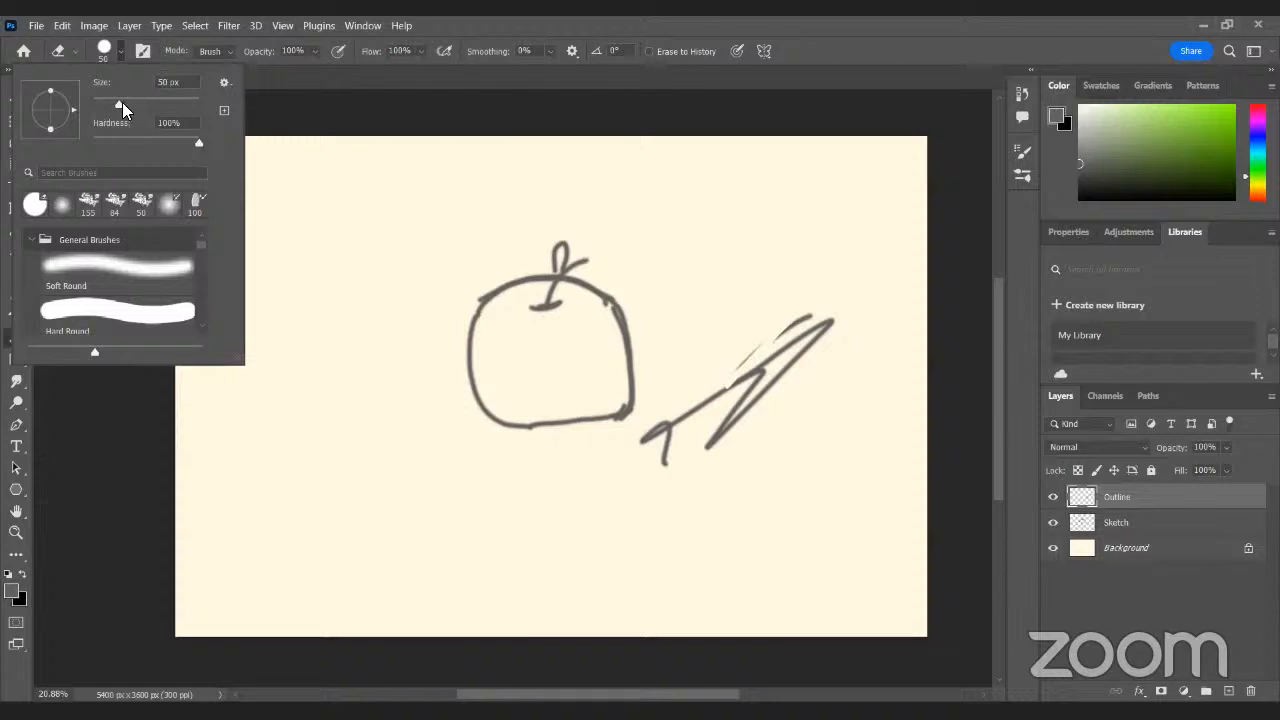
{"action": "left_click_drag", "start_coordinate": [120, 102], "coordinate": [130, 102]}
{"action": "mouse_move", "coordinate": [784, 372]}
{"action": "left_mouse_down"}
{"action": "mouse_move", "coordinate": [712, 394]}
{"action": "mouse_move", "coordinate": [638, 448]}
{"action": "mouse_move", "coordinate": [662, 422]}
{"action": "mouse_move", "coordinate": [644, 444]}
{"action": "mouse_move", "coordinate": [658, 452]}
{"action": "mouse_move", "coordinate": [668, 430]}
{"action": "mouse_move", "coordinate": [666, 474]}
{"action": "mouse_move", "coordinate": [662, 460]}
{"action": "mouse_move", "coordinate": [724, 376]}
{"action": "mouse_move", "coordinate": [752, 358]}
{"action": "mouse_move", "coordinate": [734, 396]}
{"action": "mouse_move", "coordinate": [794, 346]}
{"action": "mouse_move", "coordinate": [744, 398]}
{"action": "mouse_move", "coordinate": [834, 318]}
{"action": "mouse_move", "coordinate": [732, 452]}
{"action": "mouse_move", "coordinate": [728, 438]}
{"action": "mouse_move", "coordinate": [708, 442]}
{"action": "mouse_move", "coordinate": [838, 318]}
{"action": "mouse_move", "coordinate": [750, 416]}
{"action": "mouse_move", "coordinate": [780, 371]}
{"action": "left_mouse_up"}
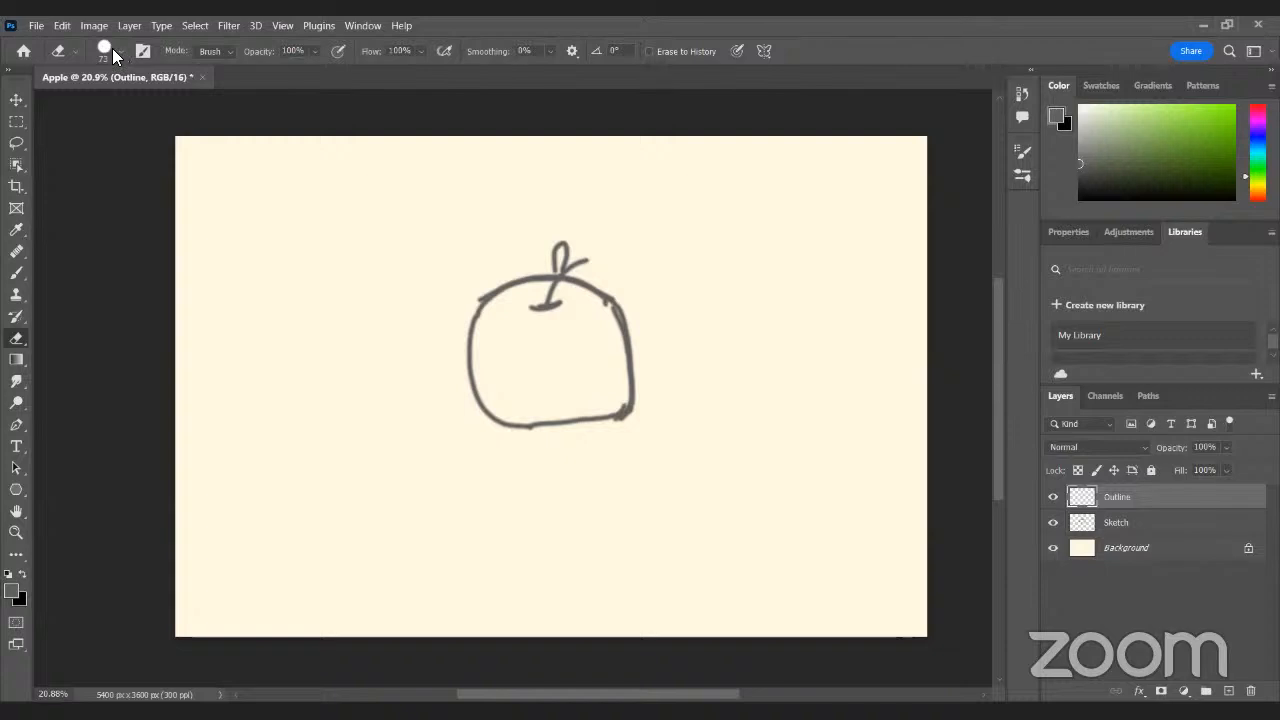
- Set the brush to the Hard Round preset at 36 px and the foreground color to black
{"action": "left_click", "coordinate": [16, 275]}
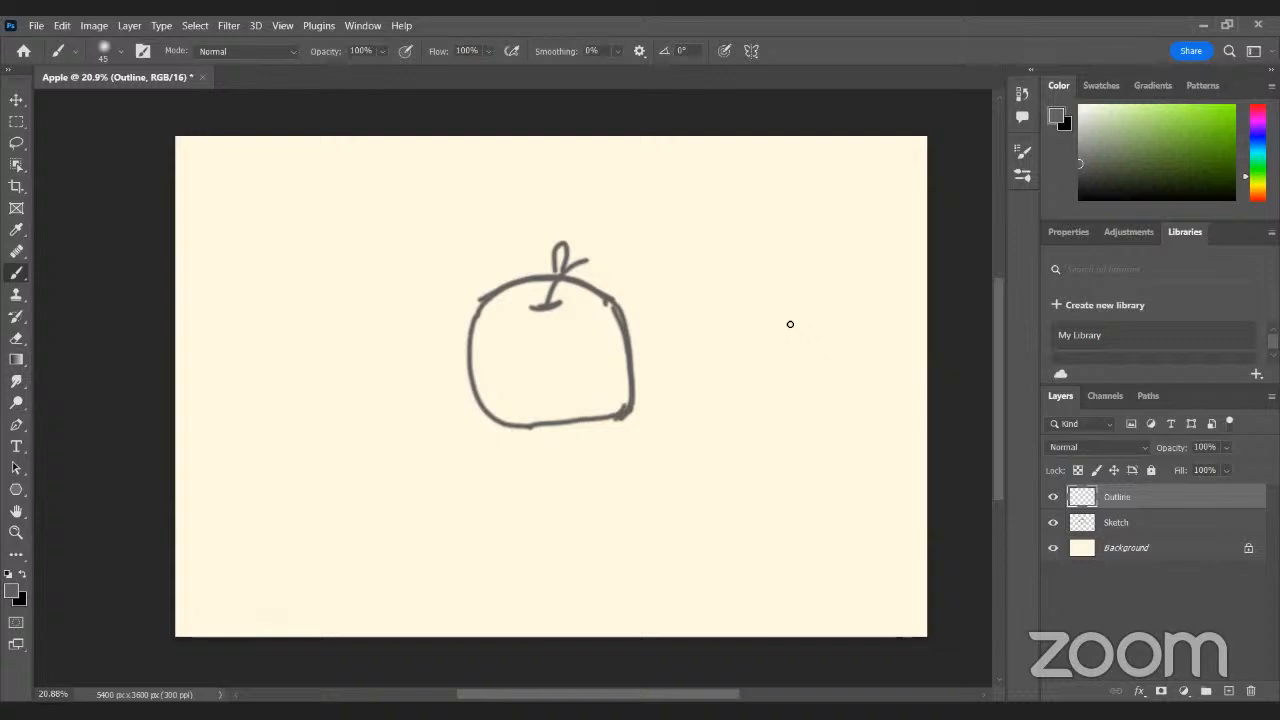
{"action": "left_click", "coordinate": [122, 52]}
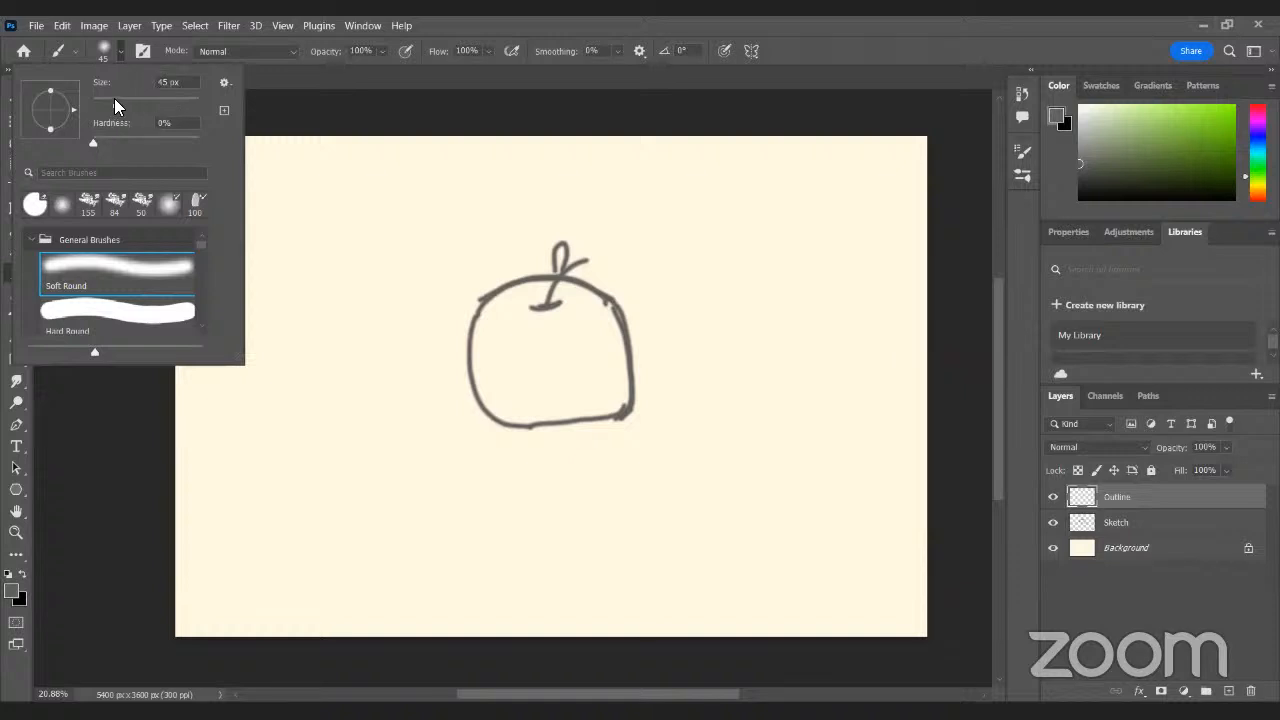
{"action": "left_click_drag", "start_coordinate": [116, 104], "coordinate": [100, 104]}
{"action": "left_click", "coordinate": [158, 318]}
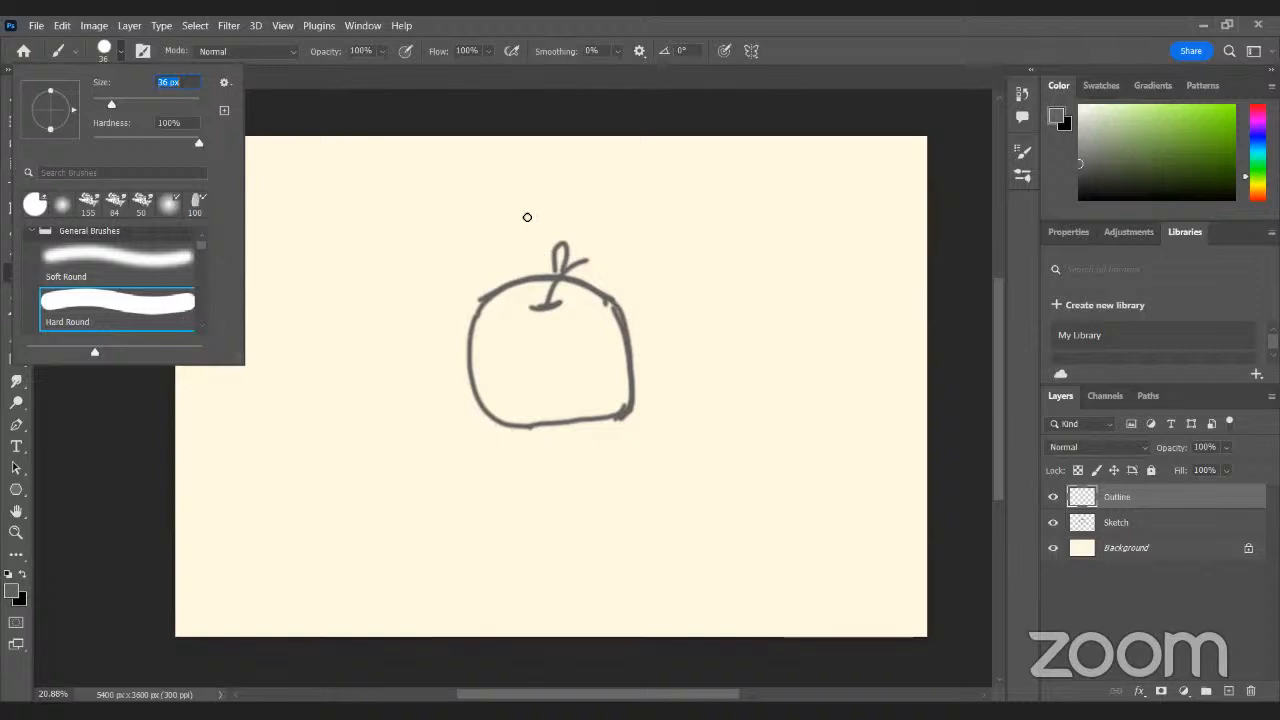
{"action": "left_click", "coordinate": [527, 217]}
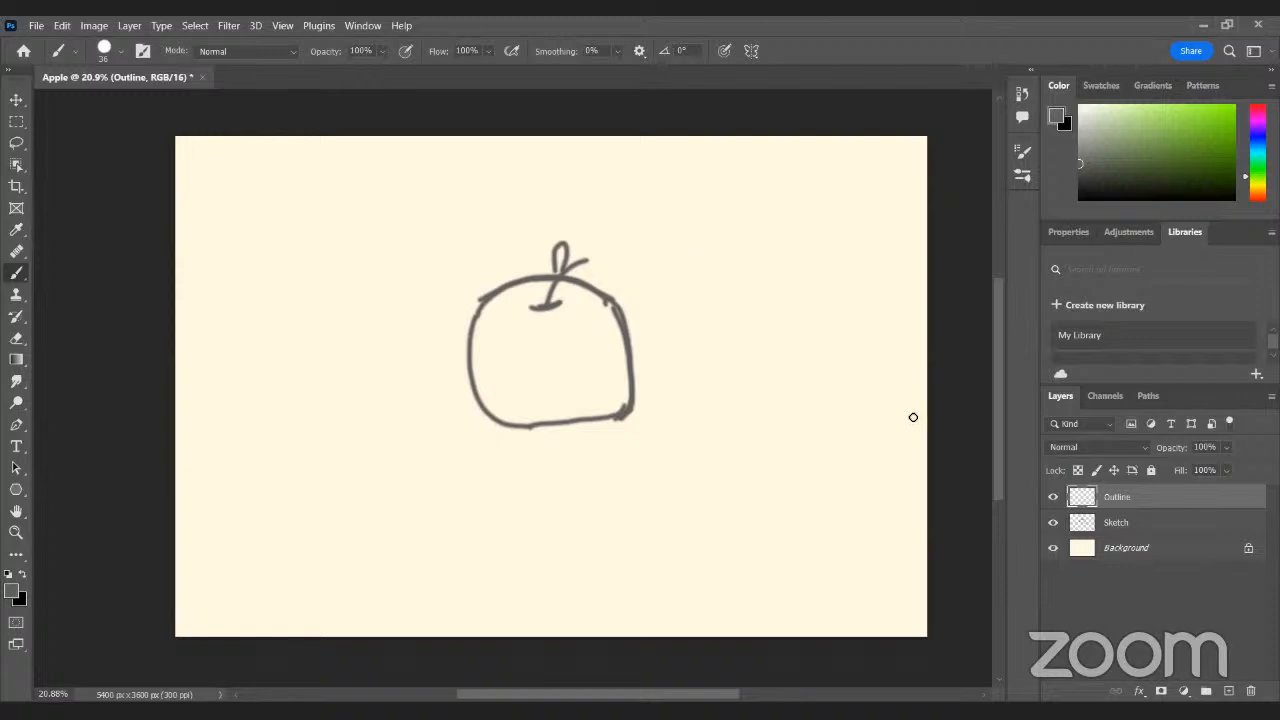
{"action": "left_click_drag", "start_coordinate": [1080, 163], "coordinate": [1079, 199]}
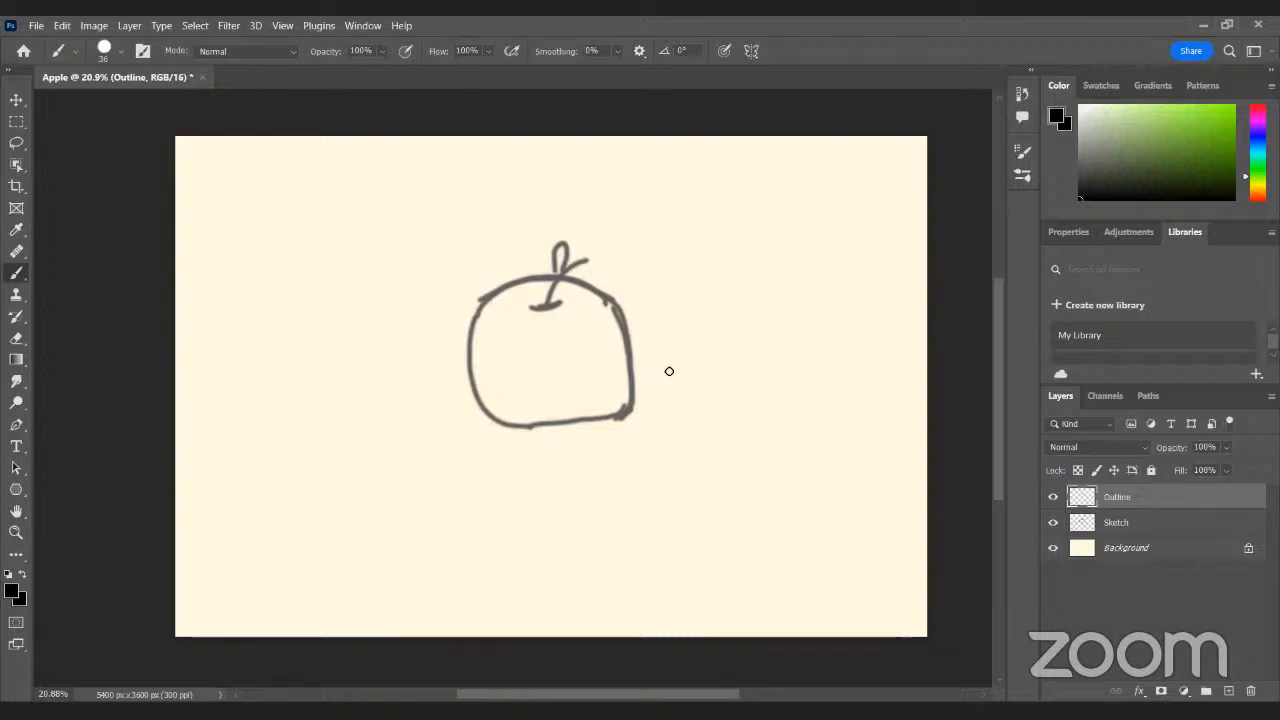
- Lower the Sketch layer's opacity to 53% and make Outline the active layer
{"action": "left_click", "coordinate": [1148, 535]}
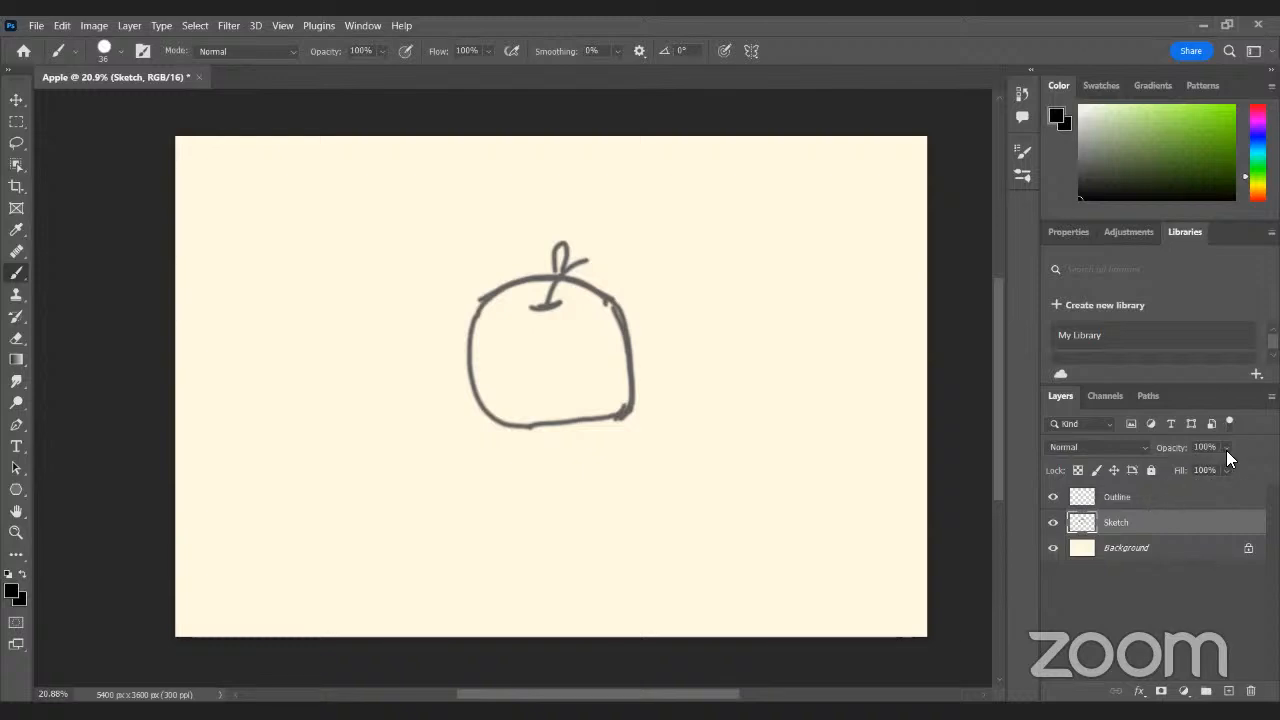
{"action": "mouse_move", "coordinate": [1226, 449]}
{"action": "left_mouse_down"}
{"action": "mouse_move", "coordinate": [1238, 472]}
{"action": "mouse_move", "coordinate": [1203, 468]}
{"action": "left_mouse_up"}
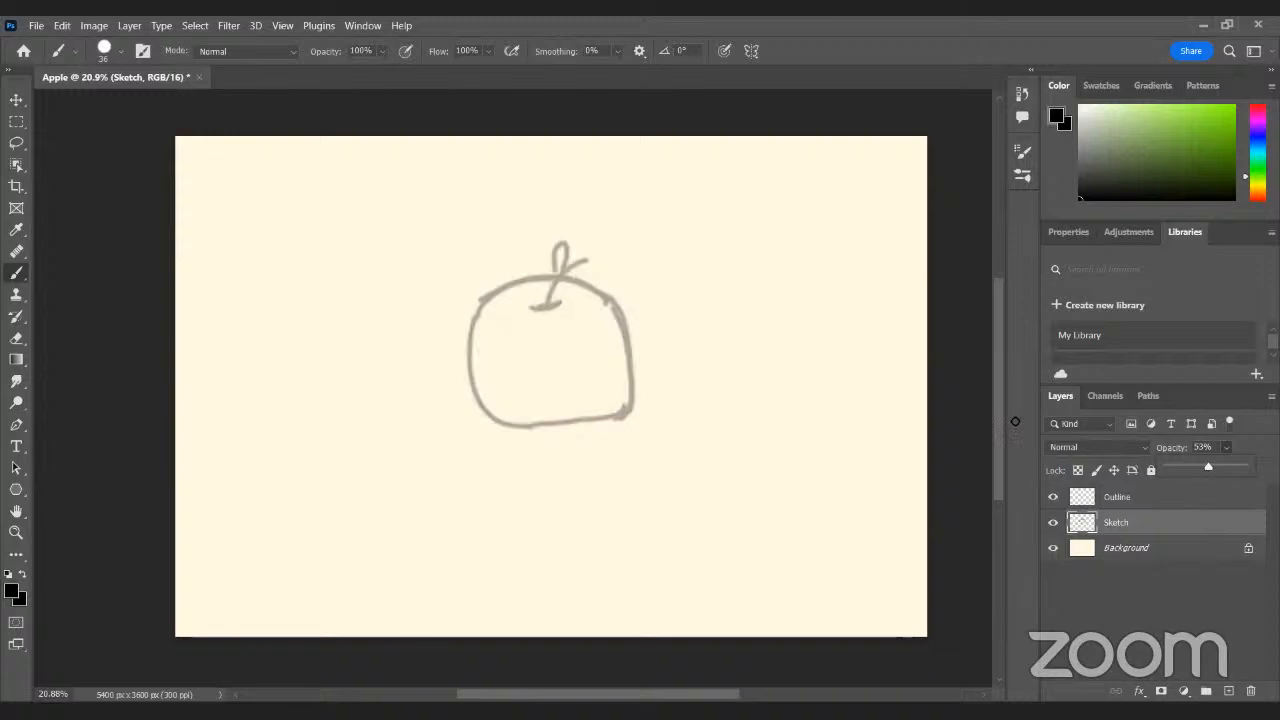
{"action": "left_click", "coordinate": [1148, 498]}
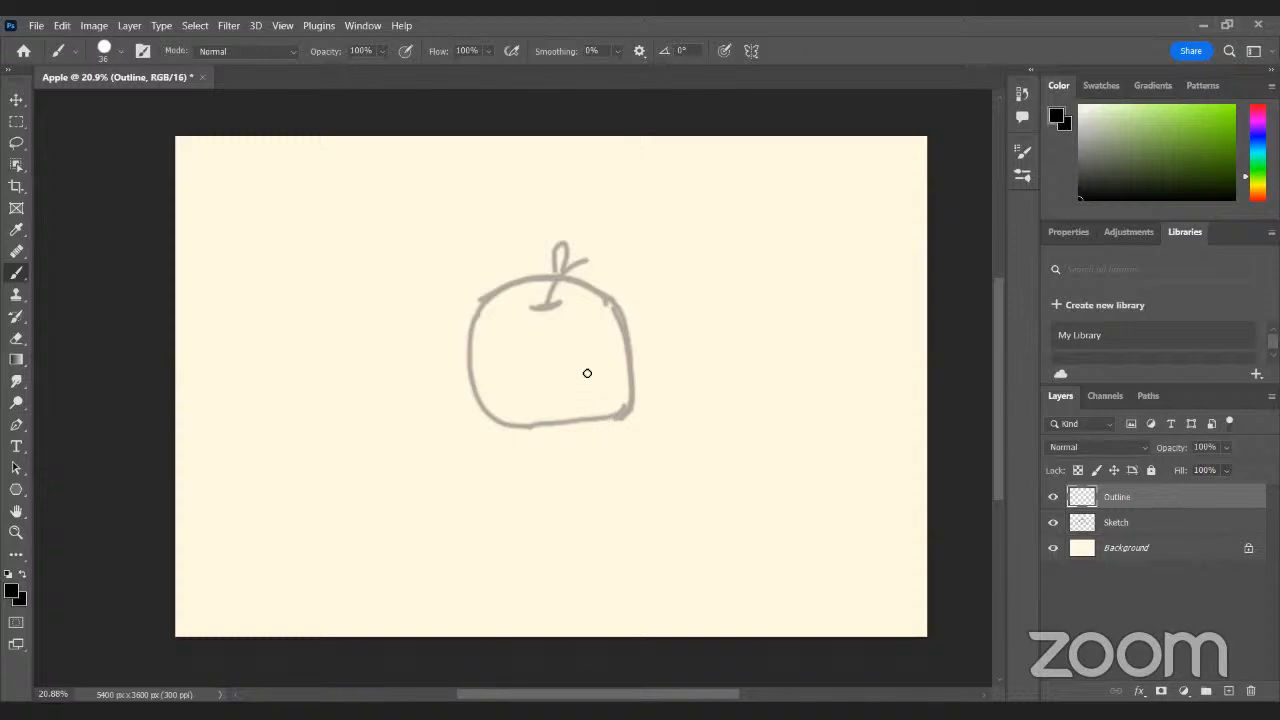
- Trace the apple's body, stem and leaf in black over the faded sketch, undoing an unwanted side stroke
{"action": "mouse_move", "coordinate": [475, 318]}
{"action": "left_mouse_down"}
{"action": "mouse_move", "coordinate": [520, 273]}
{"action": "mouse_move", "coordinate": [581, 277]}
{"action": "mouse_move", "coordinate": [623, 302]}
{"action": "left_mouse_up"}
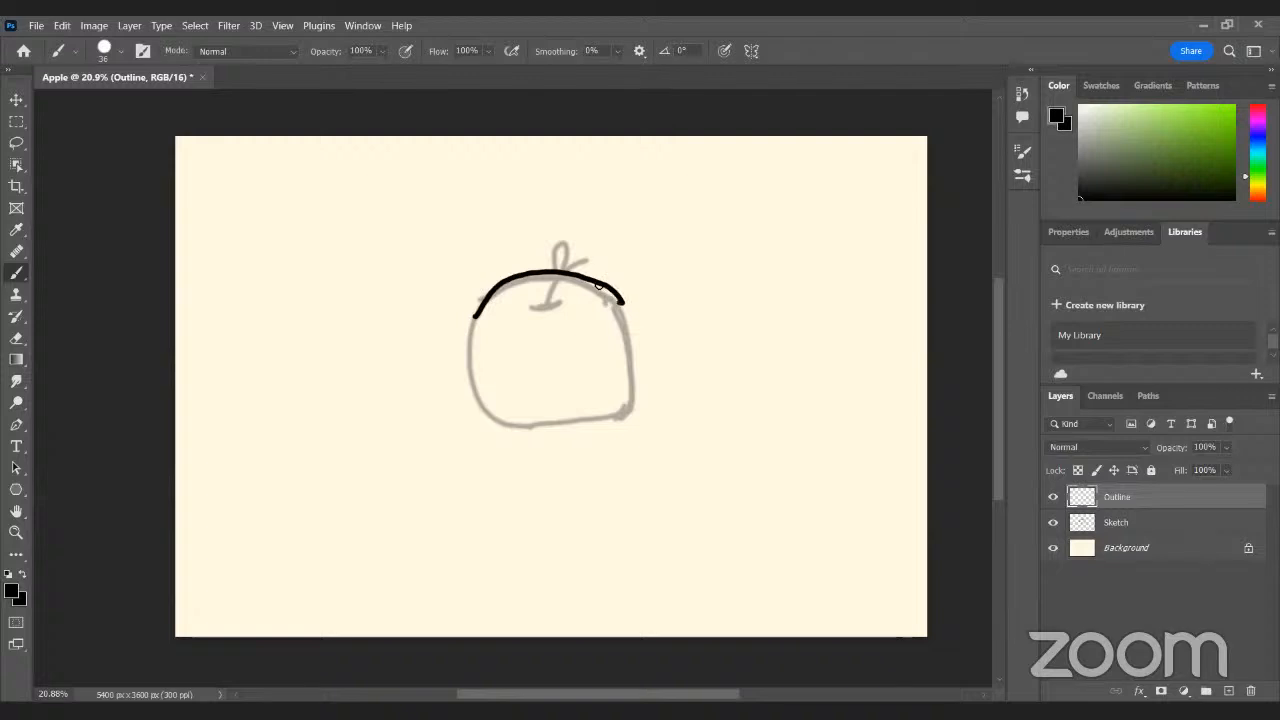
{"action": "mouse_move", "coordinate": [475, 317]}
{"action": "left_mouse_down"}
{"action": "mouse_move", "coordinate": [497, 405]}
{"action": "mouse_move", "coordinate": [513, 413]}
{"action": "mouse_move", "coordinate": [567, 411]}
{"action": "mouse_move", "coordinate": [645, 355]}
{"action": "left_mouse_up"}
{"action": "key", "text": "ctrl+z"}
{"action": "mouse_move", "coordinate": [472, 323]}
{"action": "left_mouse_down"}
{"action": "mouse_move", "coordinate": [479, 397]}
{"action": "mouse_move", "coordinate": [518, 413]}
{"action": "mouse_move", "coordinate": [611, 403]}
{"action": "mouse_move", "coordinate": [631, 367]}
{"action": "mouse_move", "coordinate": [623, 303]}
{"action": "left_mouse_up"}
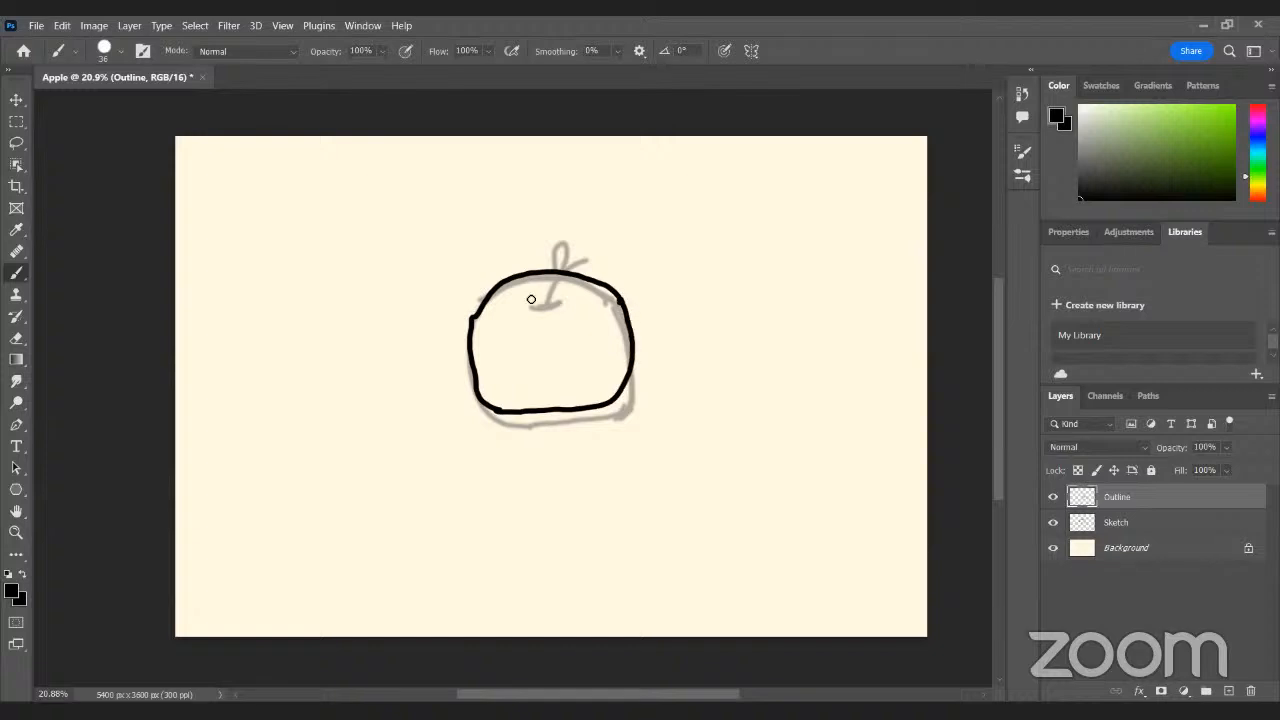
{"action": "mouse_move", "coordinate": [529, 311]}
{"action": "left_mouse_down"}
{"action": "mouse_move", "coordinate": [567, 298]}
{"action": "mouse_move", "coordinate": [555, 286]}
{"action": "left_mouse_up"}
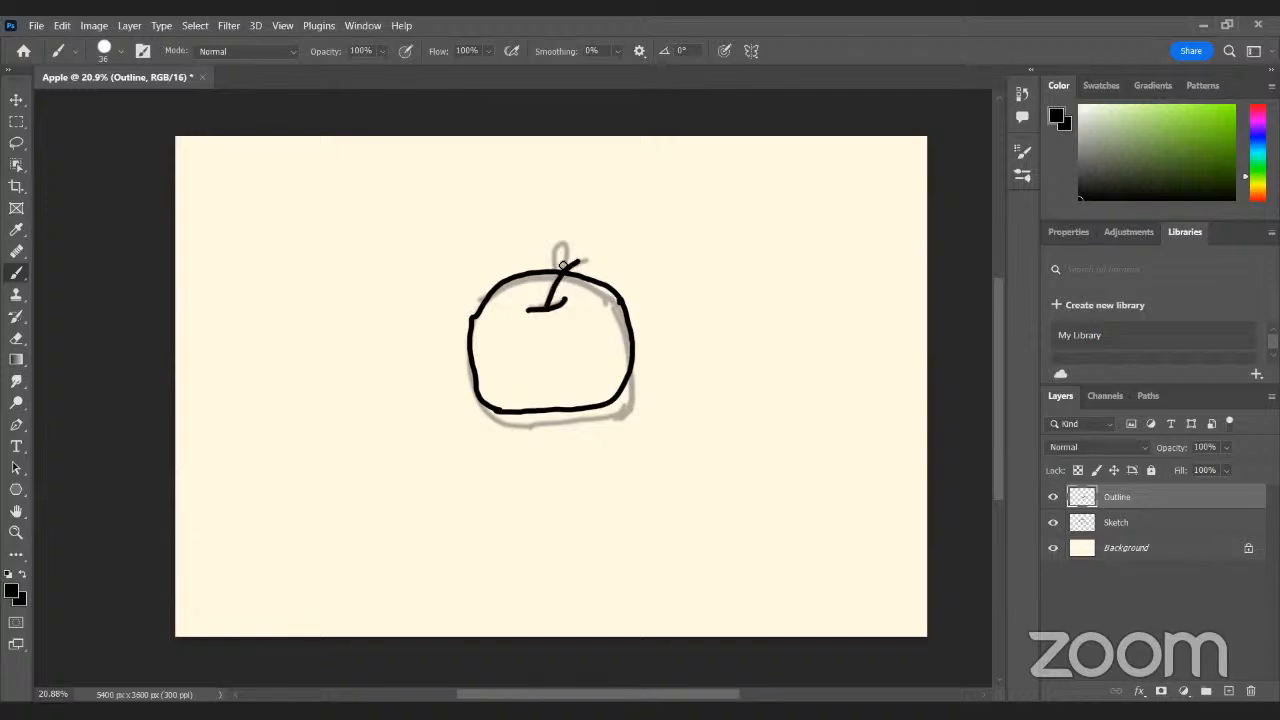
{"action": "mouse_move", "coordinate": [557, 268]}
{"action": "left_mouse_down"}
{"action": "mouse_move", "coordinate": [568, 246]}
{"action": "mouse_move", "coordinate": [577, 271]}
{"action": "left_mouse_up"}
- Clean up the apple outline's upper-left curve with the Brush and Eraser, hiding the Sketch layer
{"action": "left_click", "coordinate": [17, 340]}
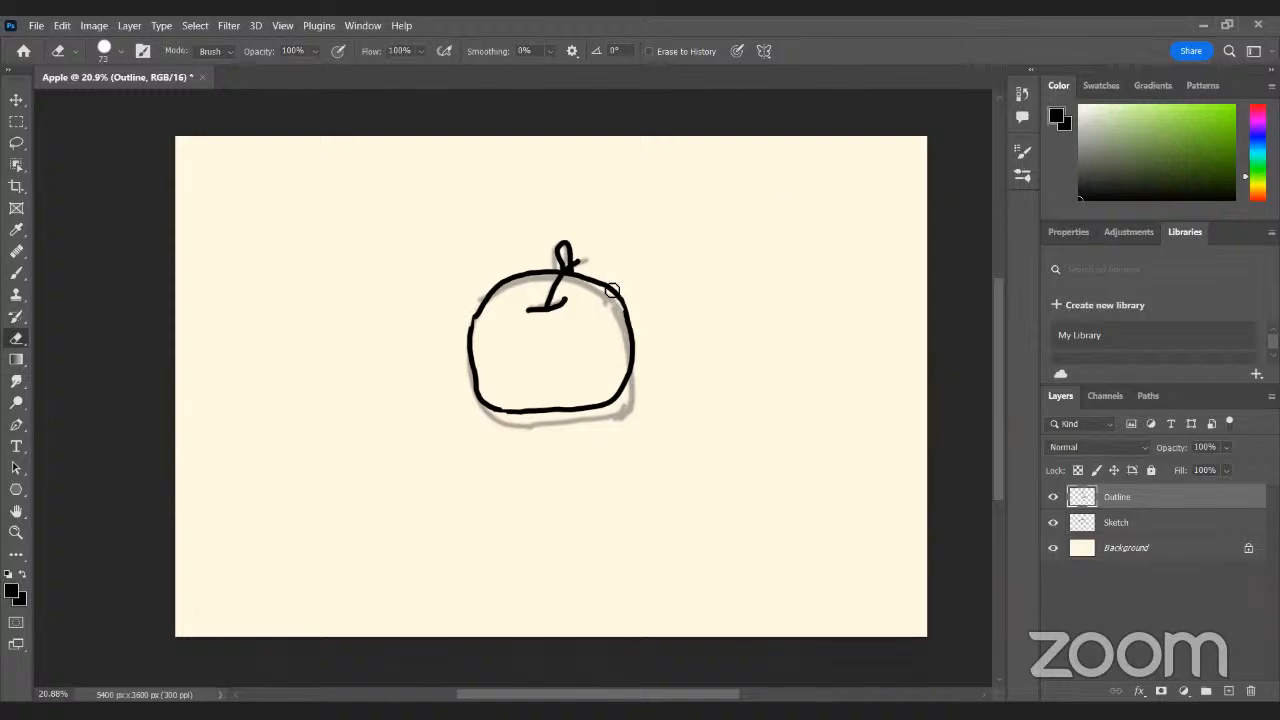
{"action": "left_click", "coordinate": [16, 272]}
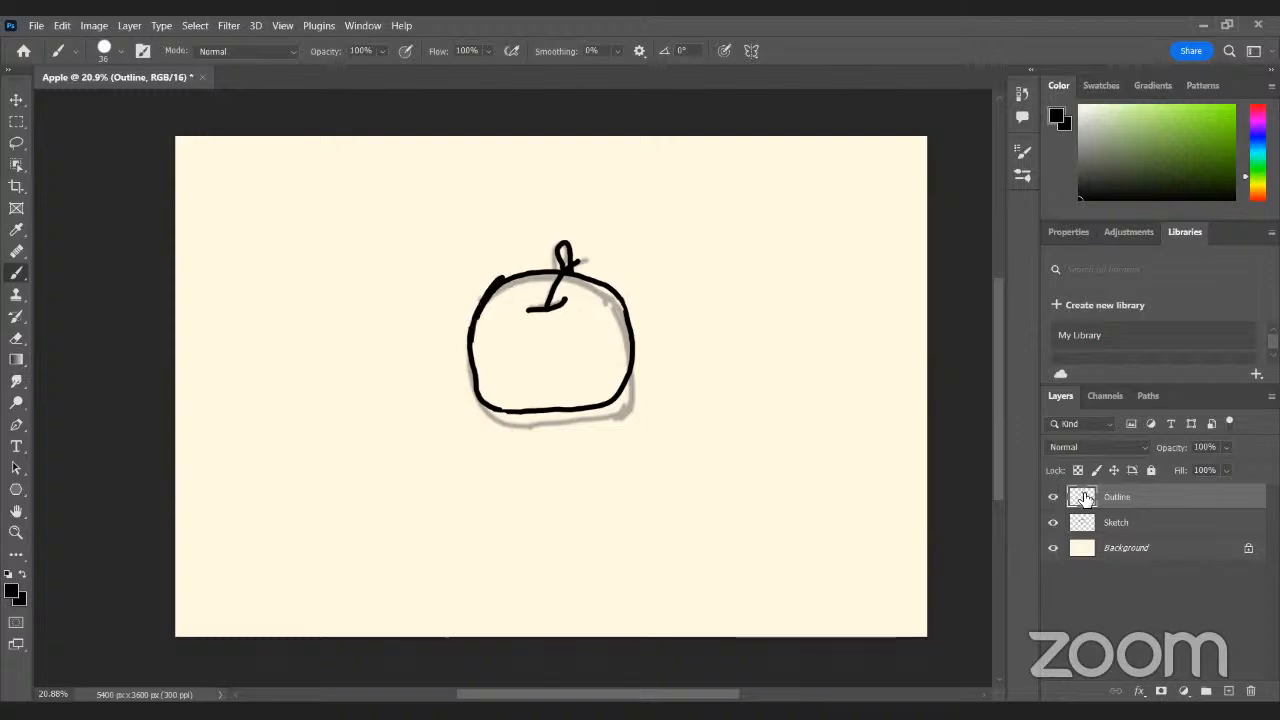
{"action": "left_click", "coordinate": [1053, 523]}
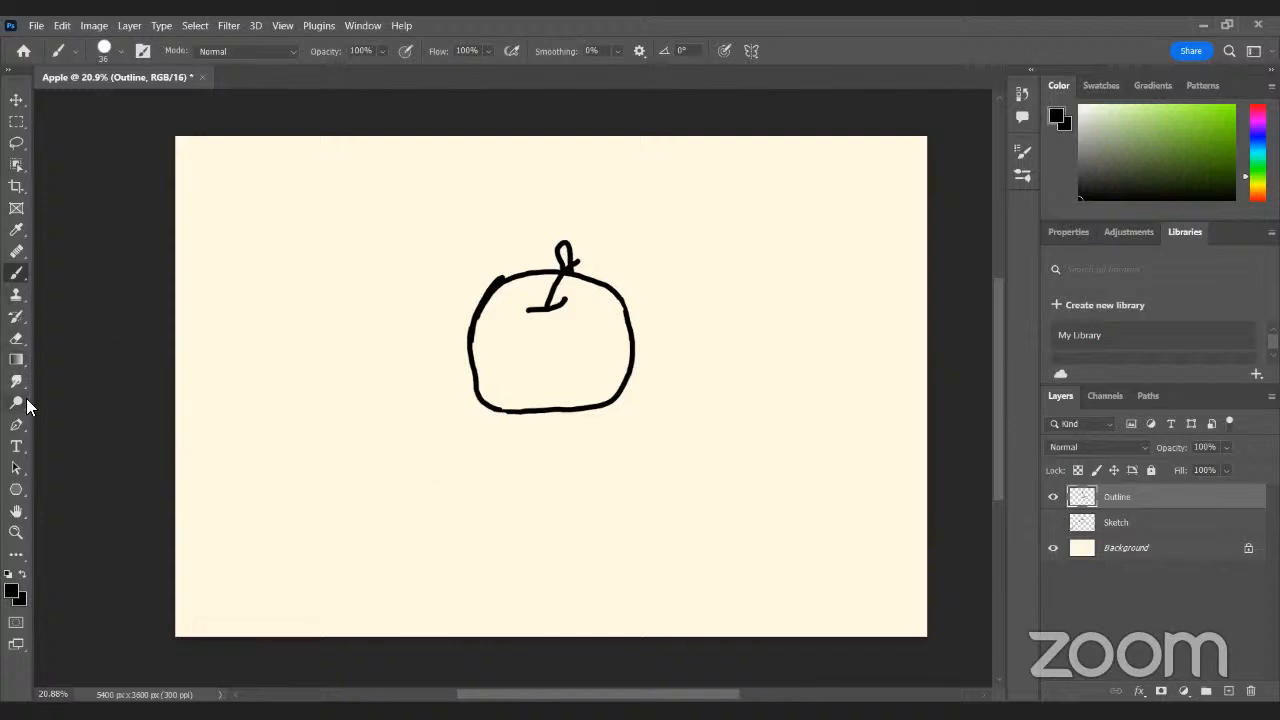
{"action": "left_click", "coordinate": [16, 338]}
{"action": "left_click_drag", "start_coordinate": [506, 268], "coordinate": [504, 274]}
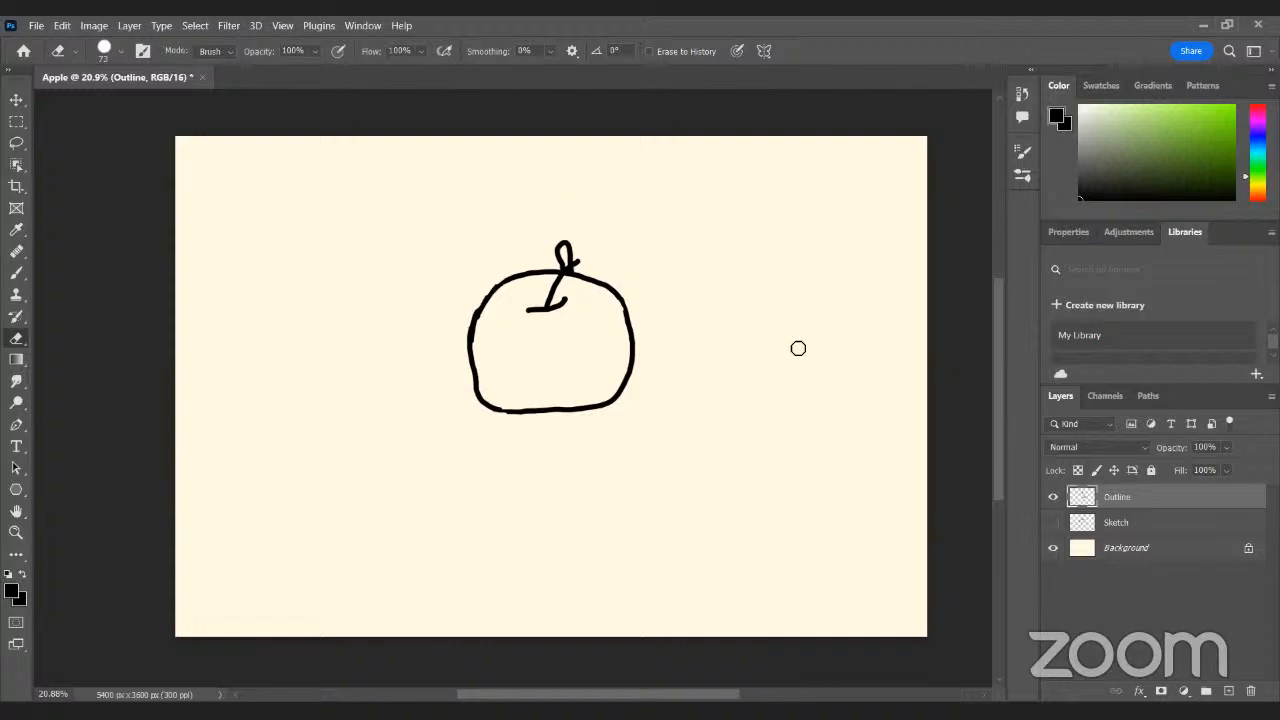
- Switch back to the Brush tool and add a new layer named Color above Outline
{"action": "left_click", "coordinate": [16, 273]}
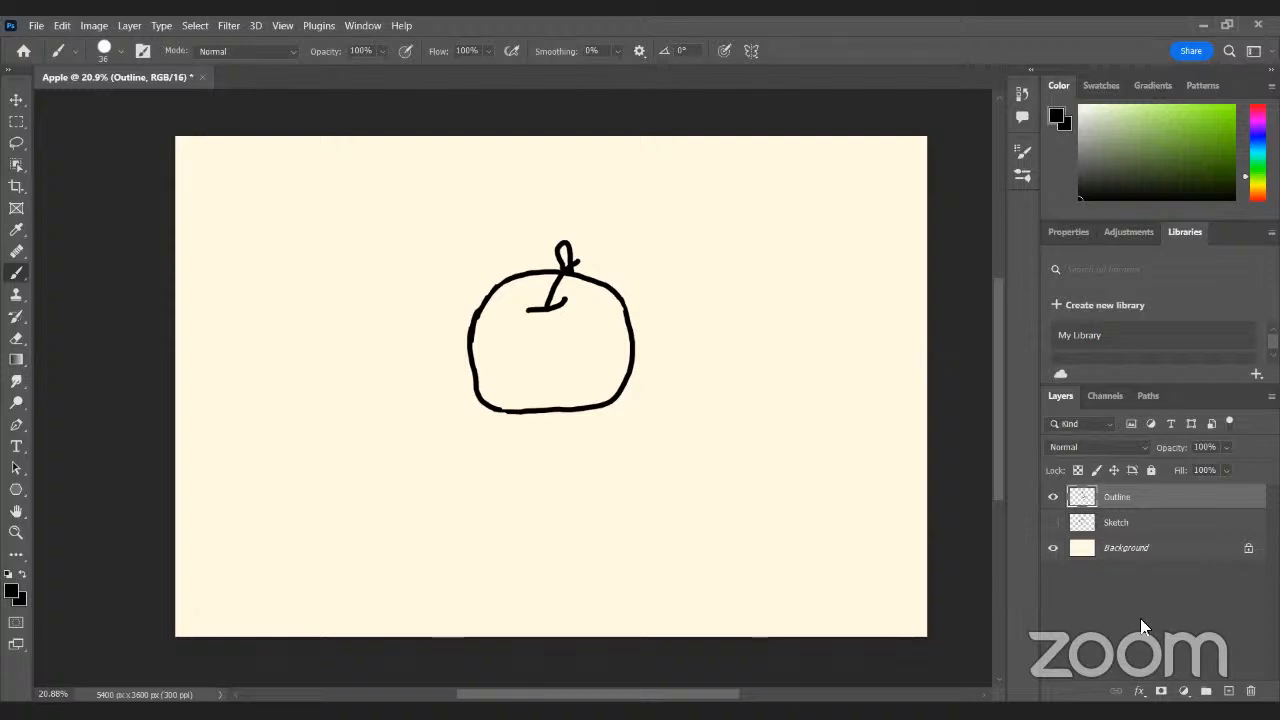
{"action": "left_click", "coordinate": [1229, 691]}
{"action": "double_click", "coordinate": [1117, 497]}
{"action": "type", "text": "C"}
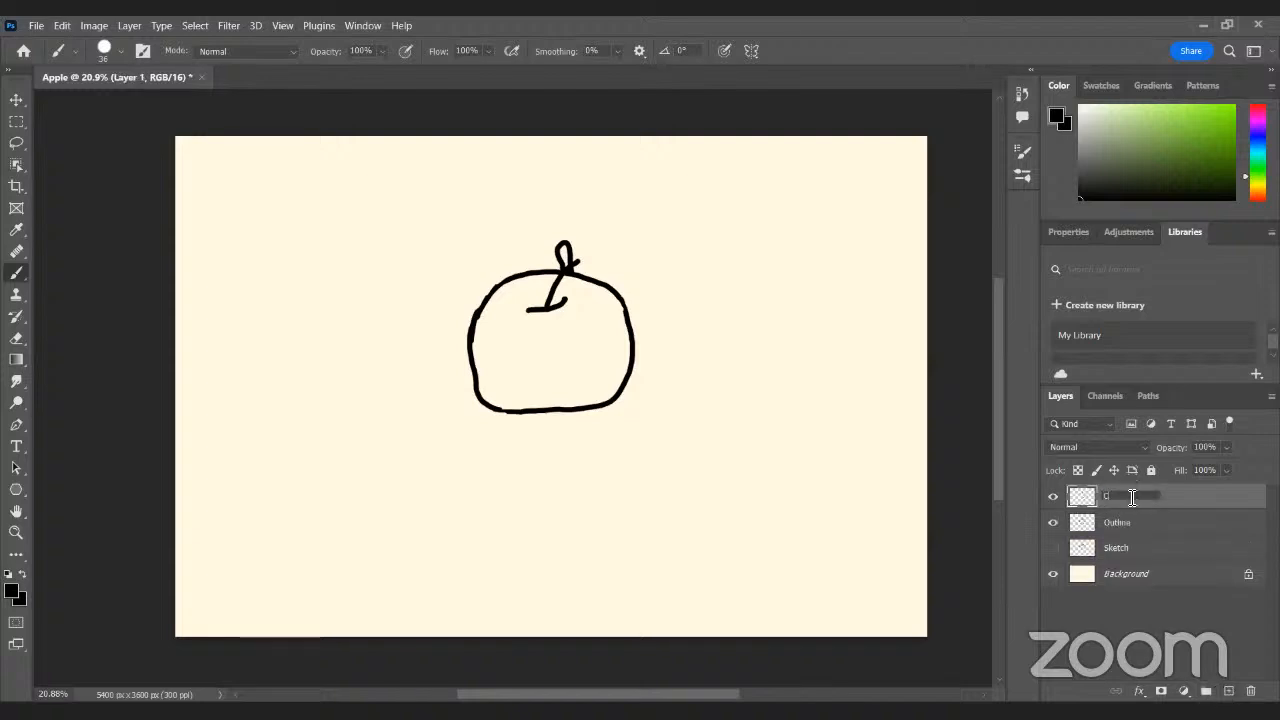
{"action": "type", "text": "olor"}
{"action": "key", "text": "Return"}
- Choose the Rich Oil 22B brush from the Summer-2022 set and set its size to 100 px
{"action": "right_click", "coordinate": [126, 92]}
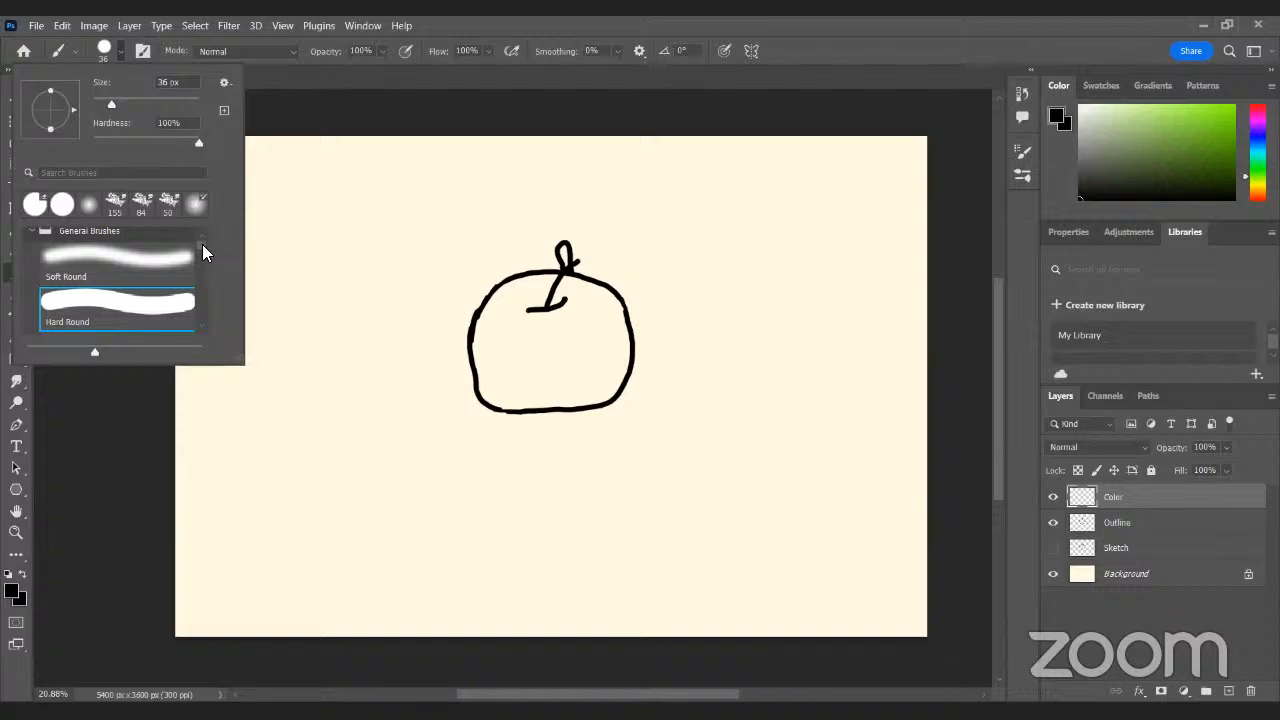
{"action": "scroll", "coordinate": [200, 245], "scroll_direction": "down", "scroll_amount": 5}
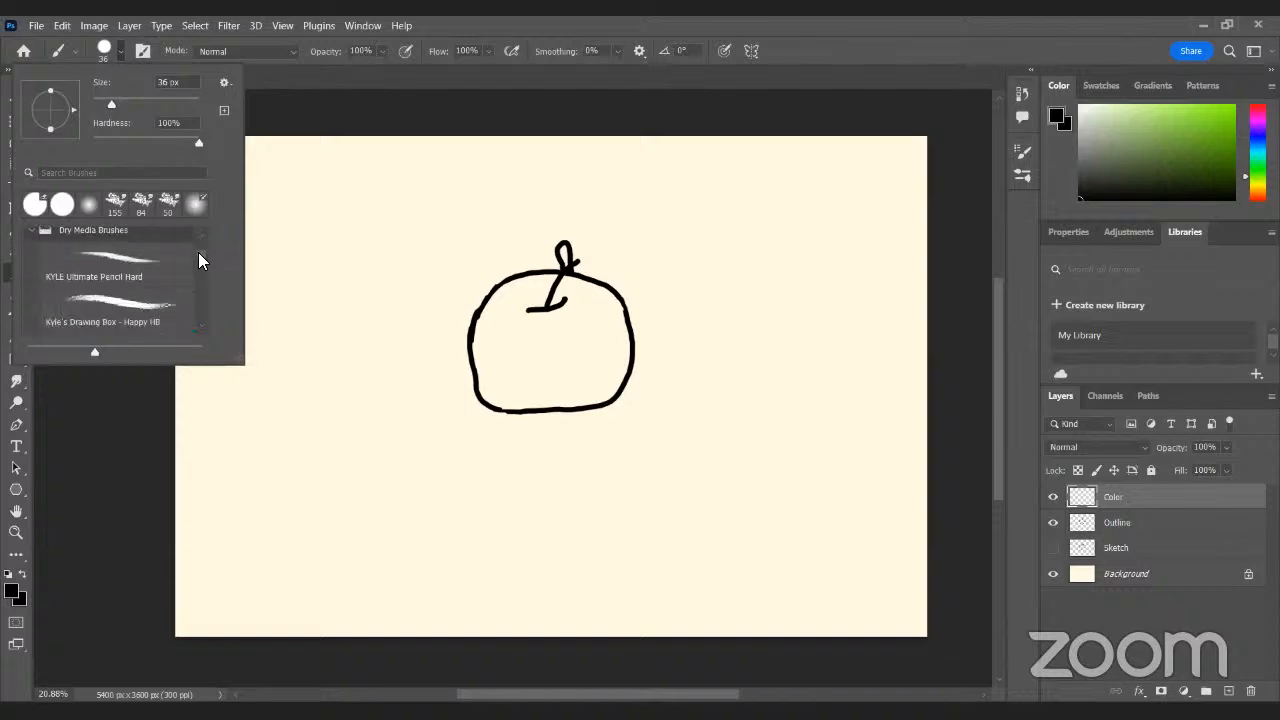
{"action": "scroll", "coordinate": [199, 256], "scroll_direction": "down", "scroll_amount": 6}
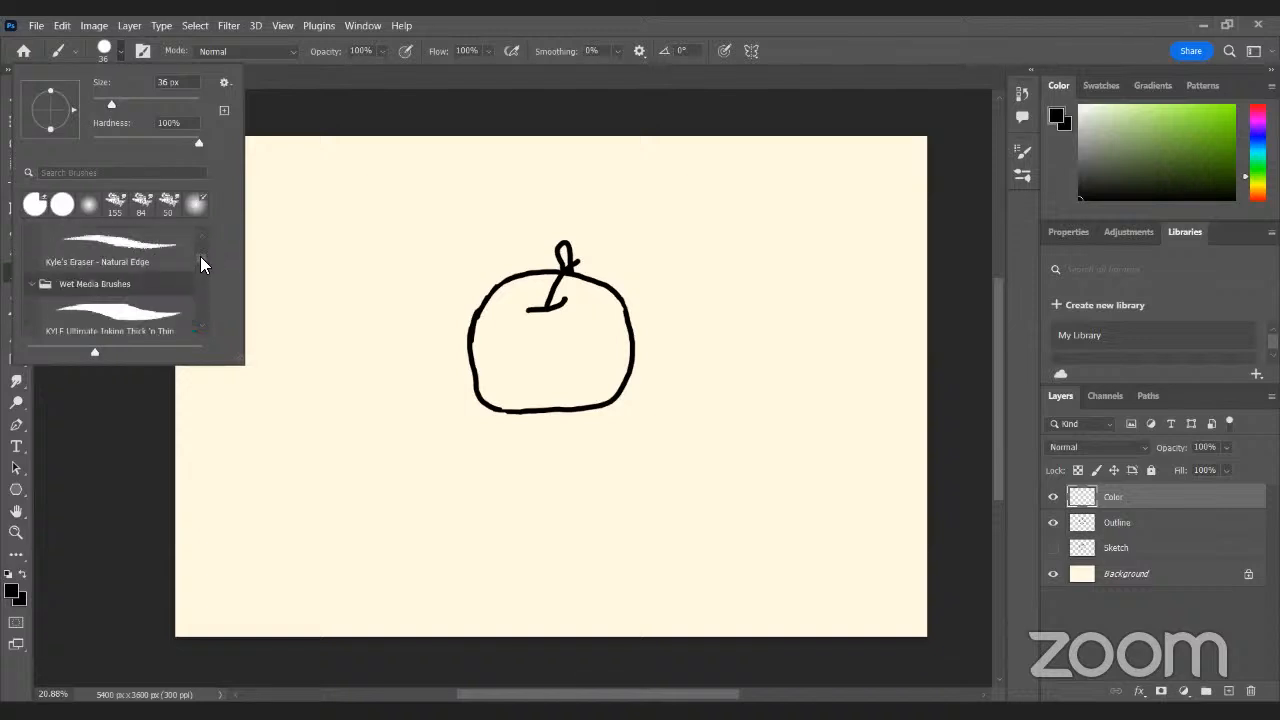
{"action": "scroll", "coordinate": [200, 262], "scroll_direction": "down", "scroll_amount": 6}
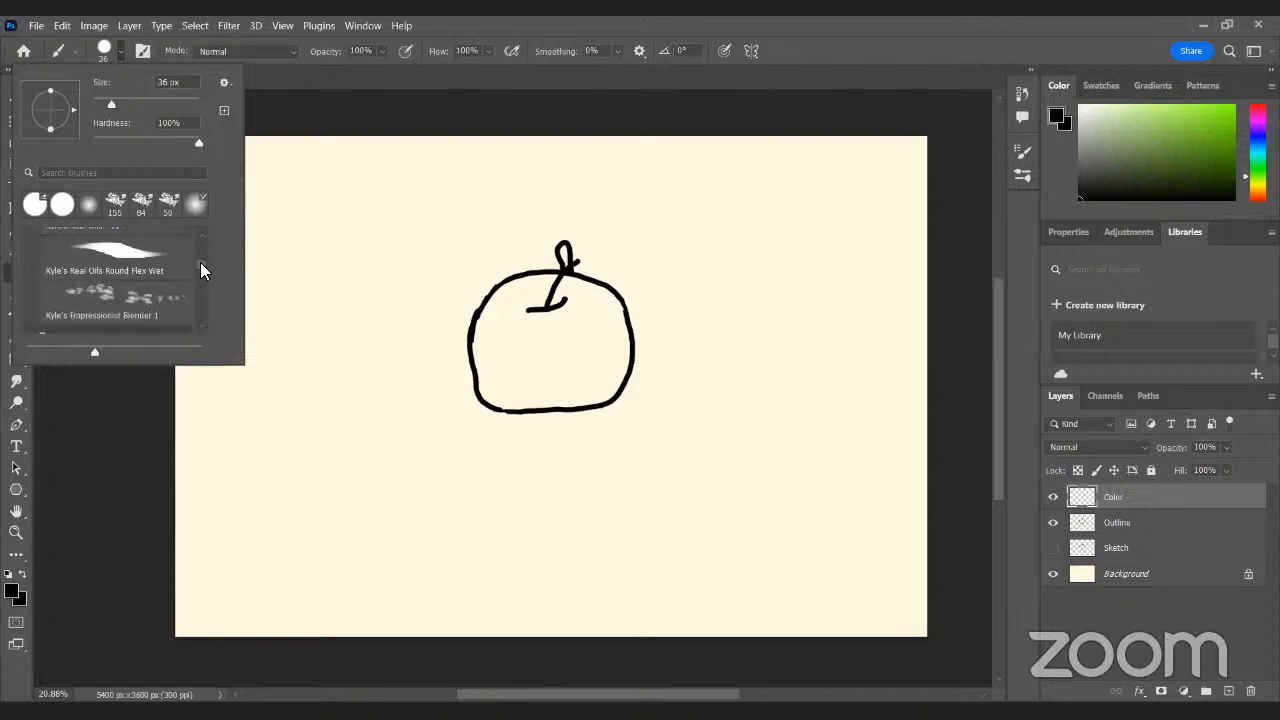
{"action": "scroll", "coordinate": [202, 264], "scroll_direction": "down", "scroll_amount": 5}
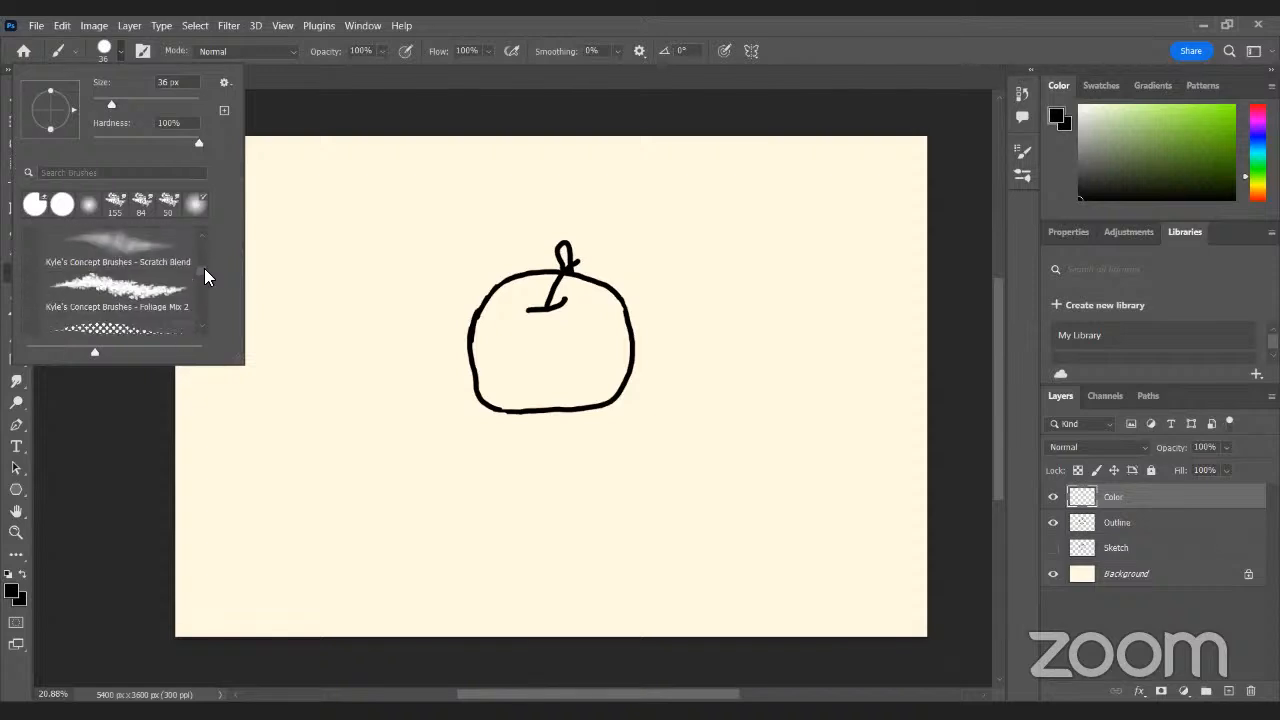
{"action": "scroll", "coordinate": [204, 276], "scroll_direction": "down", "scroll_amount": 6}
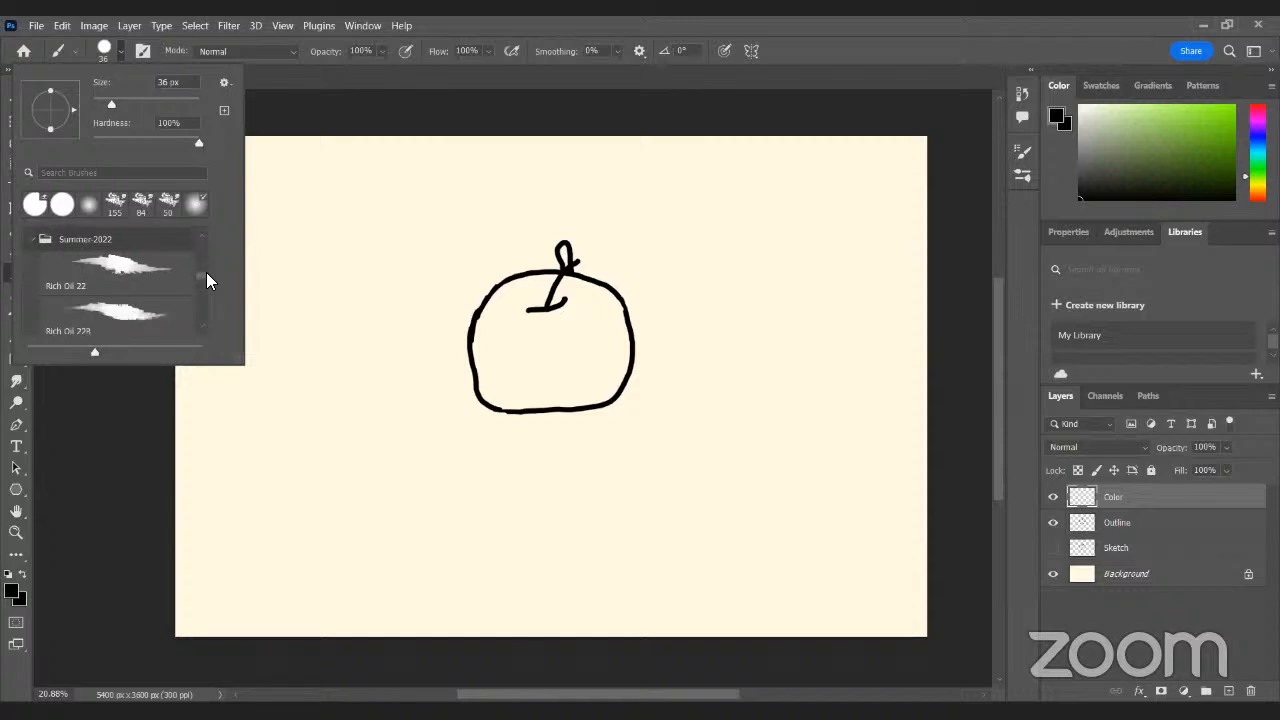
{"action": "scroll", "coordinate": [206, 274], "scroll_direction": "down", "scroll_amount": 3}
{"action": "scroll", "coordinate": [208, 272], "scroll_direction": "up", "scroll_amount": 3}
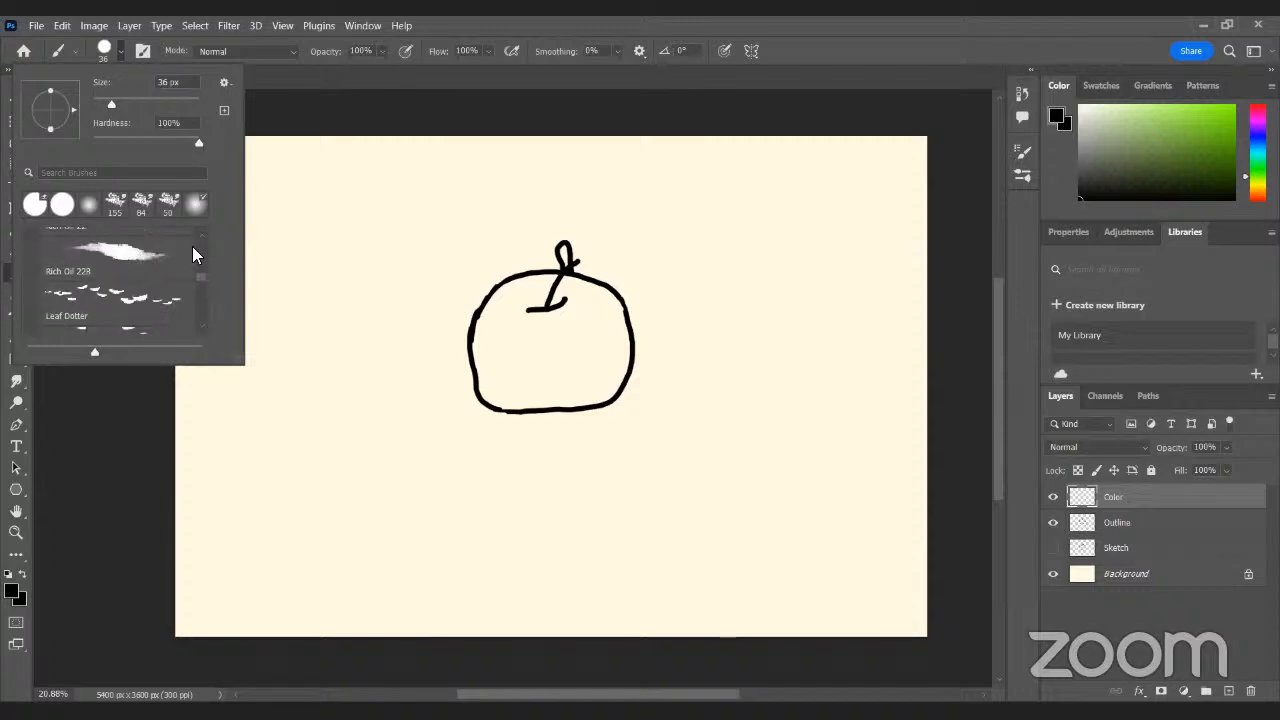
{"action": "left_click", "coordinate": [128, 252]}
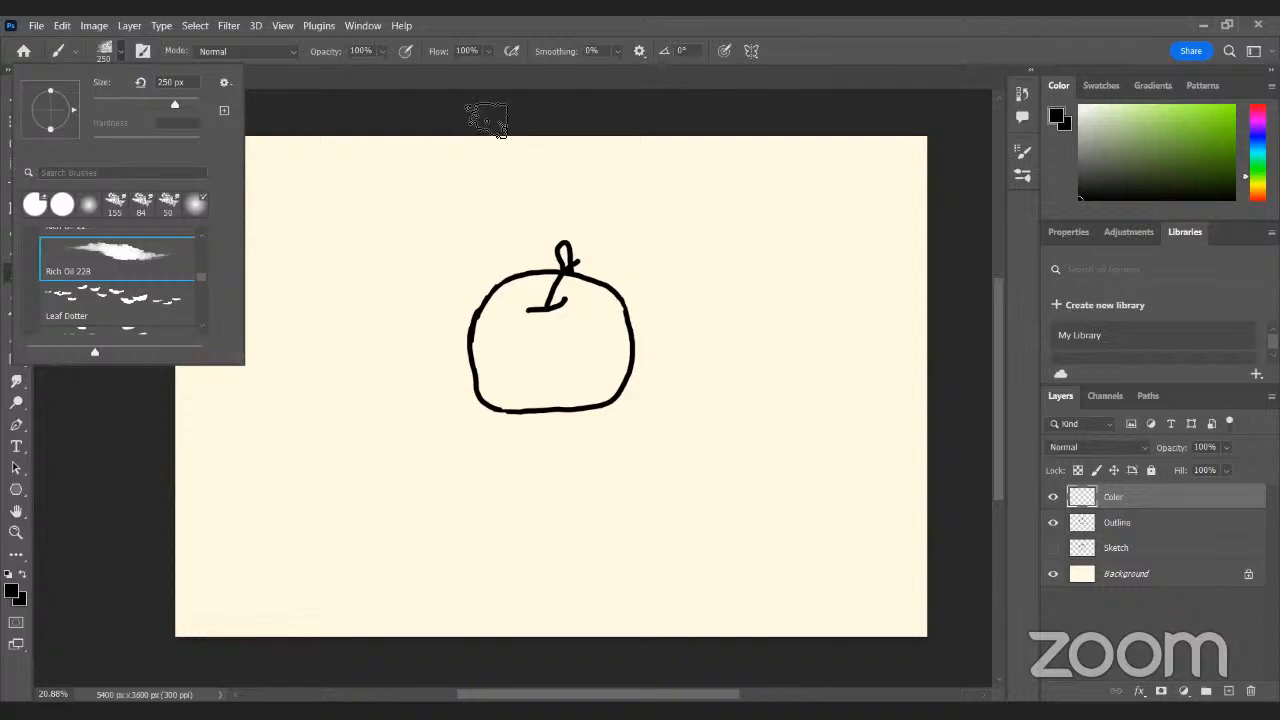
{"action": "left_click", "coordinate": [434, 243]}
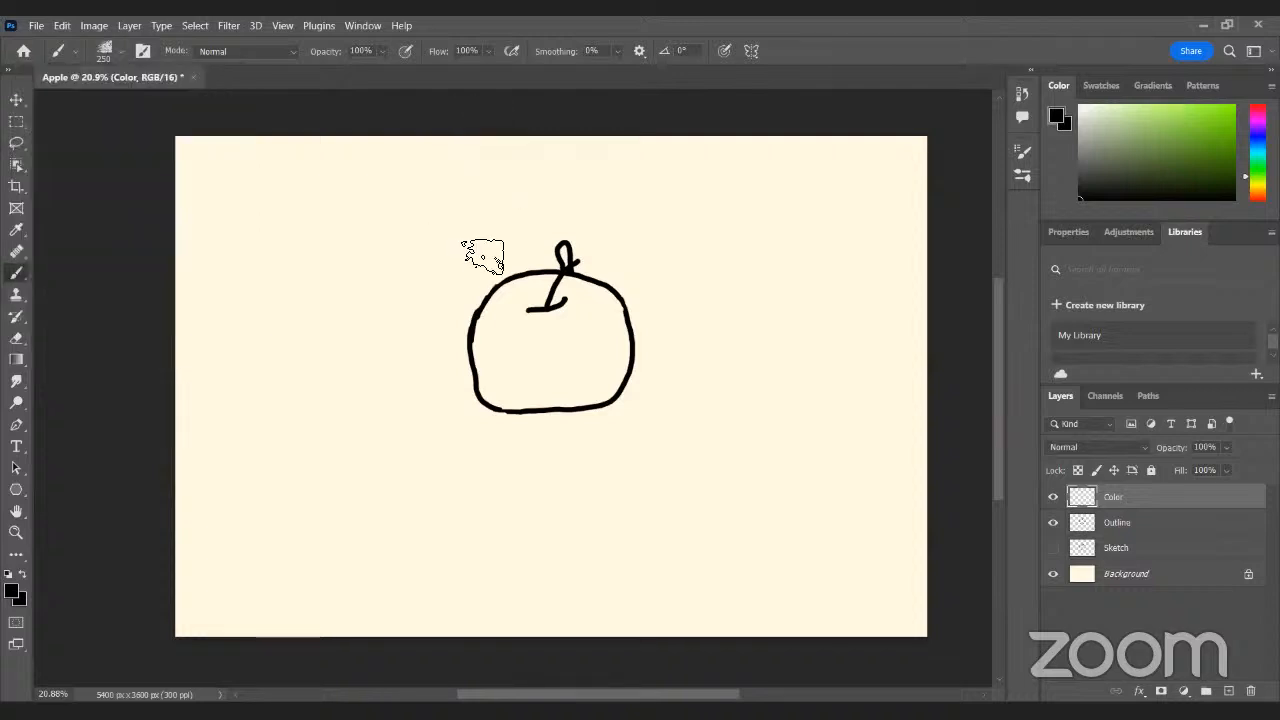
{"action": "left_click", "coordinate": [120, 54]}
{"action": "left_click_drag", "start_coordinate": [172, 106], "coordinate": [145, 113]}
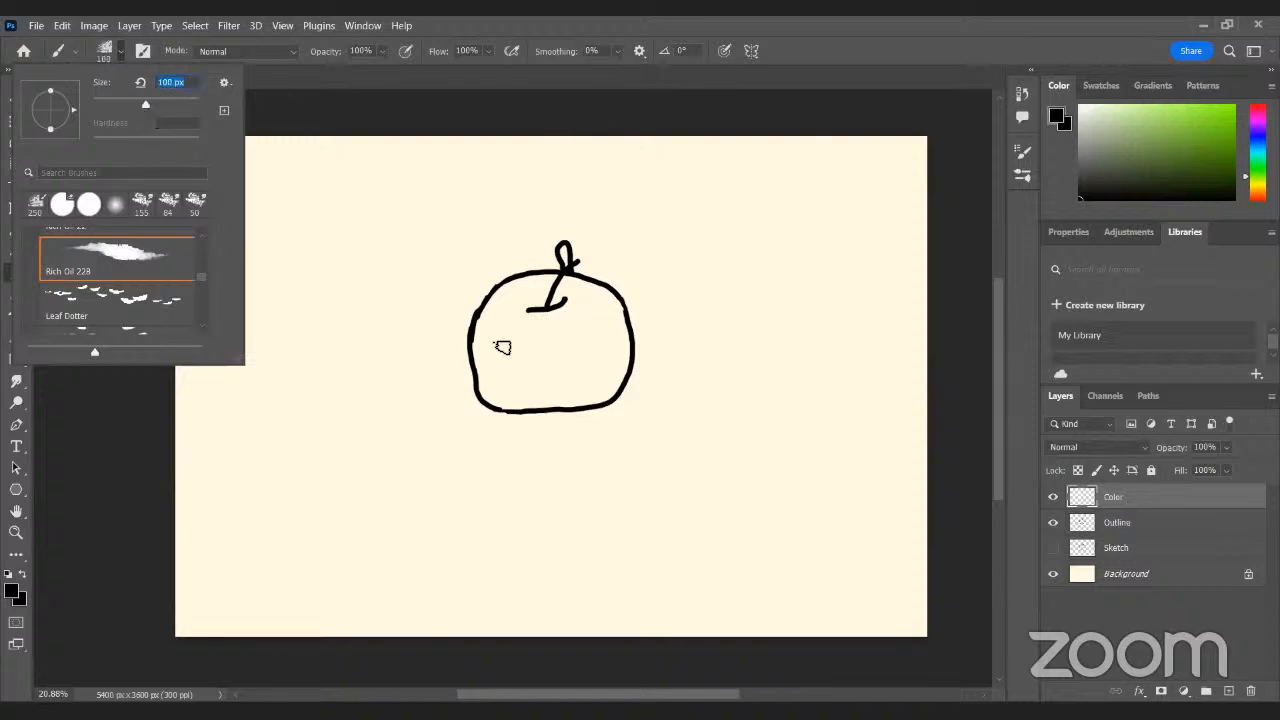
- Pick a bright green and paint the left side of the apple on the Color layer, adjusting the brush size up to 300 px
{"action": "mouse_move", "coordinate": [1170, 126]}
{"action": "left_mouse_down"}
{"action": "mouse_move", "coordinate": [1157, 123]}
{"action": "mouse_move", "coordinate": [1174, 126]}
{"action": "mouse_move", "coordinate": [1187, 105]}
{"action": "mouse_move", "coordinate": [1199, 118]}
{"action": "left_mouse_up"}
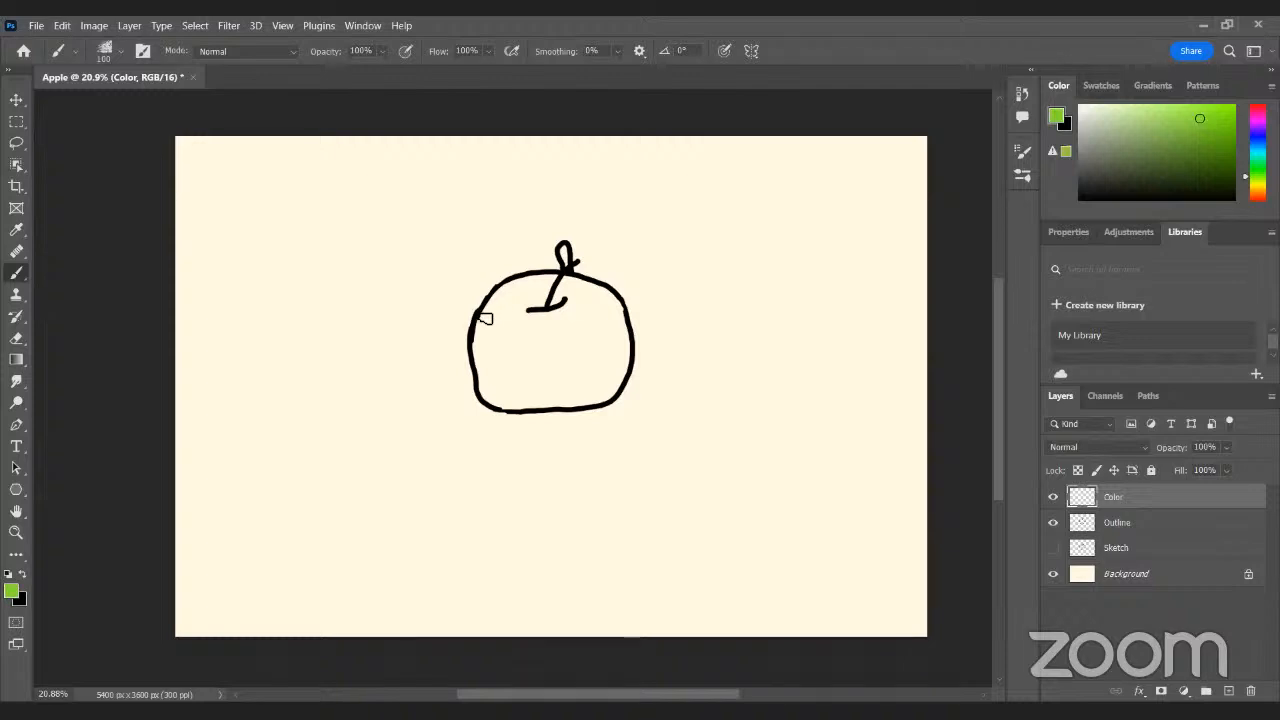
{"action": "key", "text": "bracketright"}
{"action": "key", "text": "bracketright"}
{"action": "key", "text": "bracketright"}
{"action": "key", "text": "bracketright"}
{"action": "key", "text": "bracketleft"}
{"action": "key", "text": "bracketleft"}
{"action": "key", "text": "bracketleft"}
{"action": "key", "text": "bracketleft"}
{"action": "key", "text": "bracketleft"}
{"action": "key", "text": "bracketright"}
{"action": "key", "text": "bracketright"}
{"action": "key", "text": "bracketright"}
{"action": "mouse_move", "coordinate": [513, 298]}
{"action": "left_mouse_down"}
{"action": "mouse_move", "coordinate": [481, 375]}
{"action": "mouse_move", "coordinate": [492, 314]}
{"action": "mouse_move", "coordinate": [514, 287]}
{"action": "mouse_move", "coordinate": [510, 389]}
{"action": "mouse_move", "coordinate": [523, 392]}
{"action": "mouse_move", "coordinate": [531, 300]}
{"action": "mouse_move", "coordinate": [508, 355]}
{"action": "mouse_move", "coordinate": [521, 405]}
{"action": "mouse_move", "coordinate": [508, 283]}
{"action": "mouse_move", "coordinate": [503, 300]}
{"action": "mouse_move", "coordinate": [526, 282]}
{"action": "mouse_move", "coordinate": [508, 360]}
{"action": "mouse_move", "coordinate": [528, 302]}
{"action": "mouse_move", "coordinate": [504, 375]}
{"action": "mouse_move", "coordinate": [513, 312]}
{"action": "mouse_move", "coordinate": [495, 357]}
{"action": "mouse_move", "coordinate": [502, 392]}
{"action": "mouse_move", "coordinate": [522, 338]}
{"action": "left_mouse_up"}
{"action": "key", "text": "bracketright"}
{"action": "key", "text": "bracketright"}
{"action": "key", "text": "bracketright"}
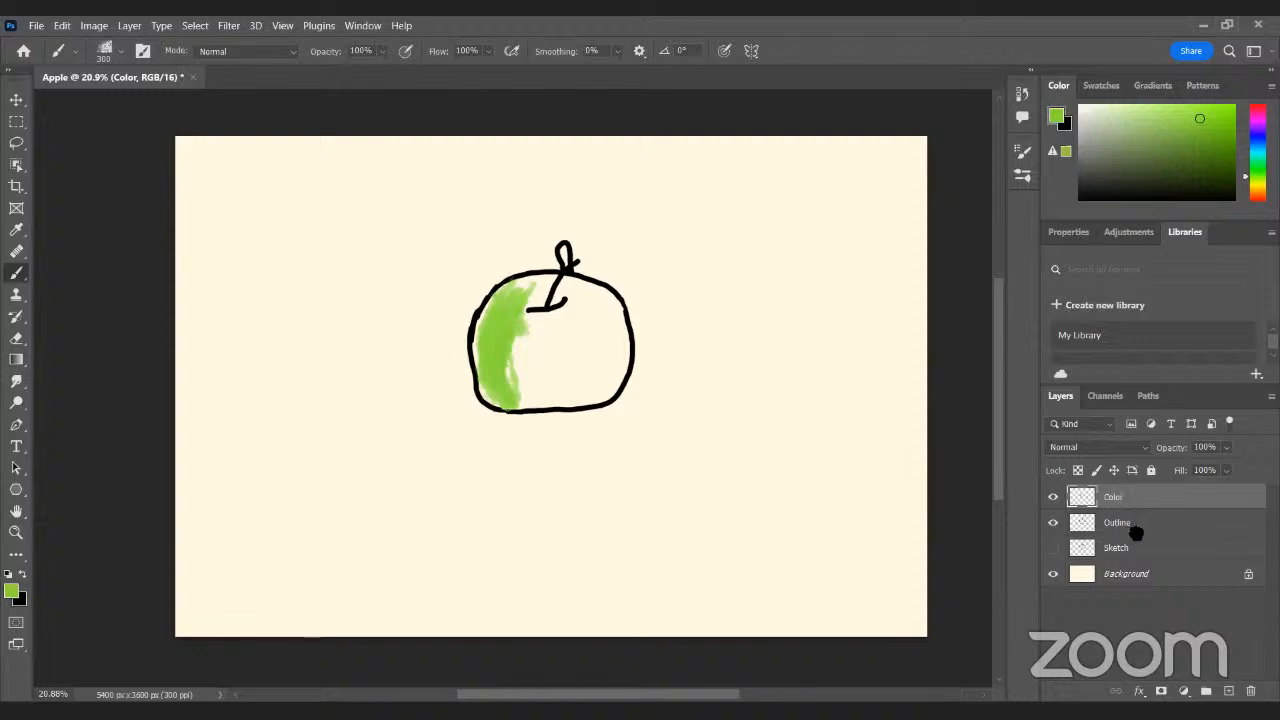
- Move the Color layer below Outline and paint the apple's left edge green, undoing the first stroke outside the outline
{"action": "left_click_drag", "start_coordinate": [1136, 533], "coordinate": [1136, 535]}
{"action": "mouse_move", "coordinate": [505, 315]}
{"action": "left_mouse_down"}
{"action": "mouse_move", "coordinate": [490, 295]}
{"action": "mouse_move", "coordinate": [488, 358]}
{"action": "left_mouse_up"}
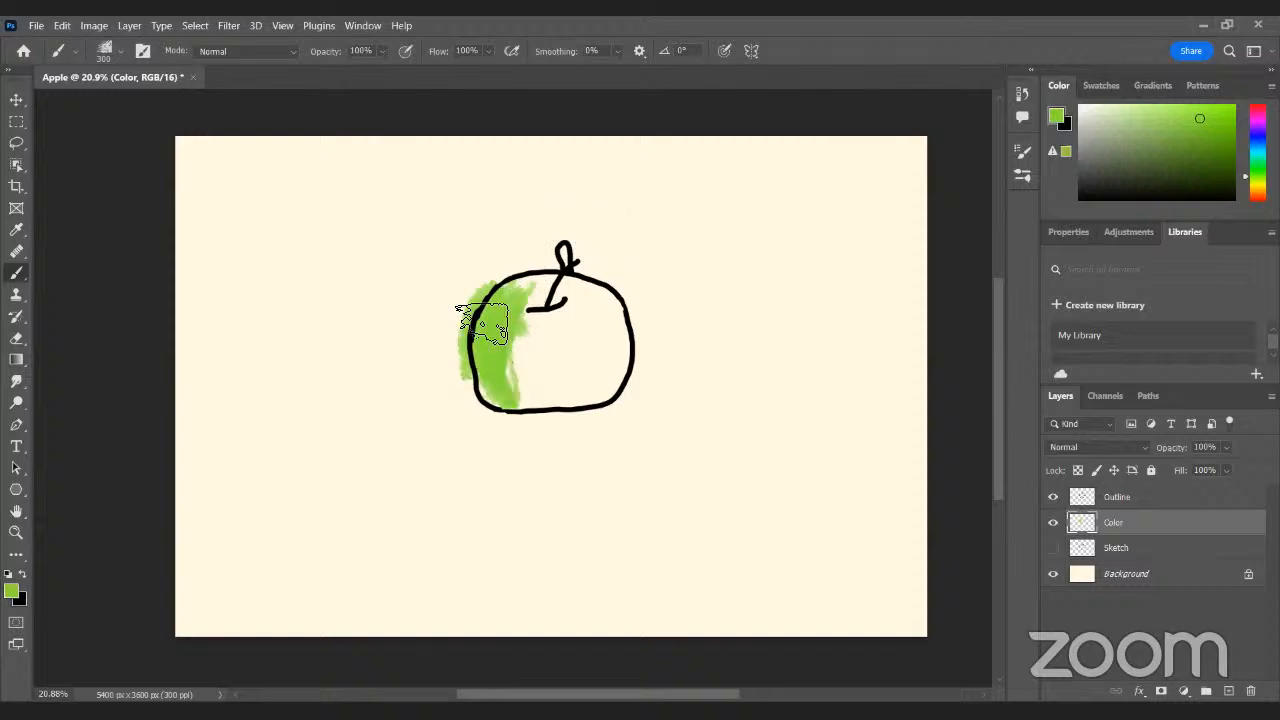
{"action": "key", "text": "ctrl+z"}
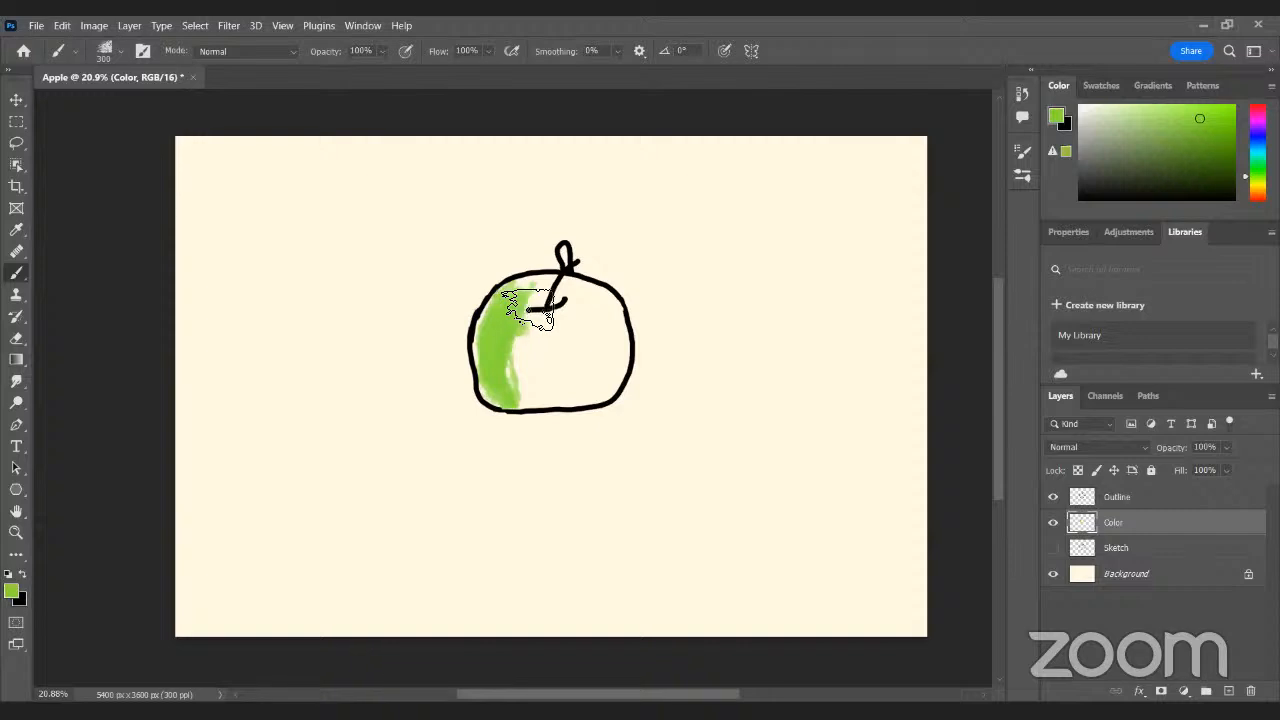
{"action": "mouse_move", "coordinate": [503, 340]}
{"action": "left_mouse_down"}
{"action": "mouse_move", "coordinate": [492, 335]}
{"action": "mouse_move", "coordinate": [503, 294]}
{"action": "mouse_move", "coordinate": [500, 398]}
{"action": "left_mouse_up"}
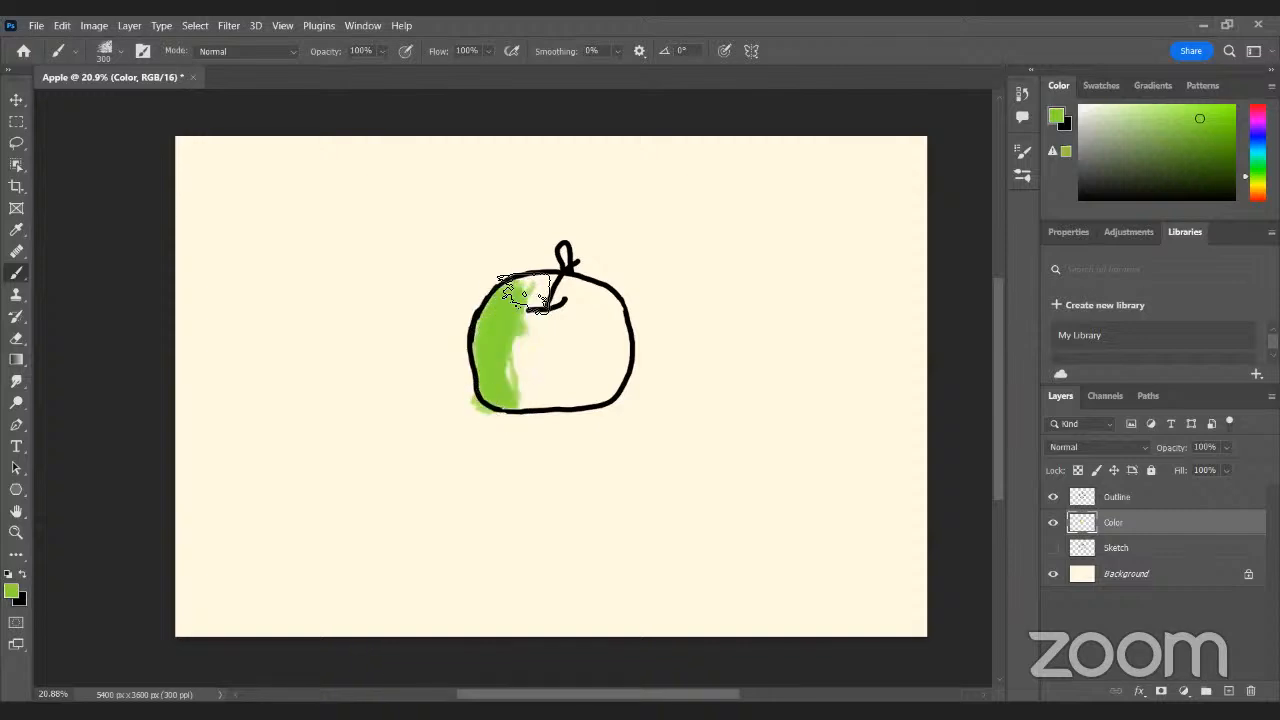
- Erase the green paint spilling past the apple's lower-left outline, keeping Color below Outline, and return to the Brush tool
{"action": "left_click", "coordinate": [16, 337]}
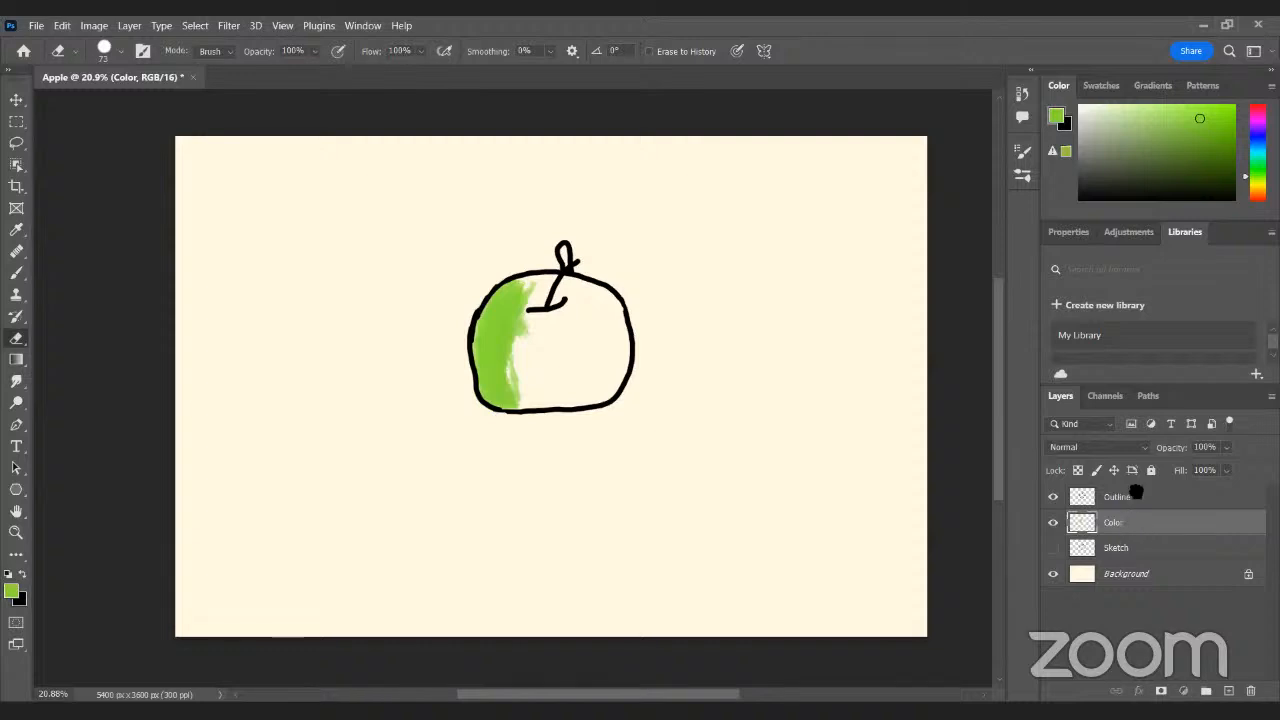
{"action": "mouse_move", "coordinate": [1113, 522]}
{"action": "left_mouse_down"}
{"action": "mouse_move", "coordinate": [1136, 491]}
{"action": "mouse_move", "coordinate": [1124, 536]}
{"action": "left_mouse_up"}
{"action": "left_click", "coordinate": [15, 276]}
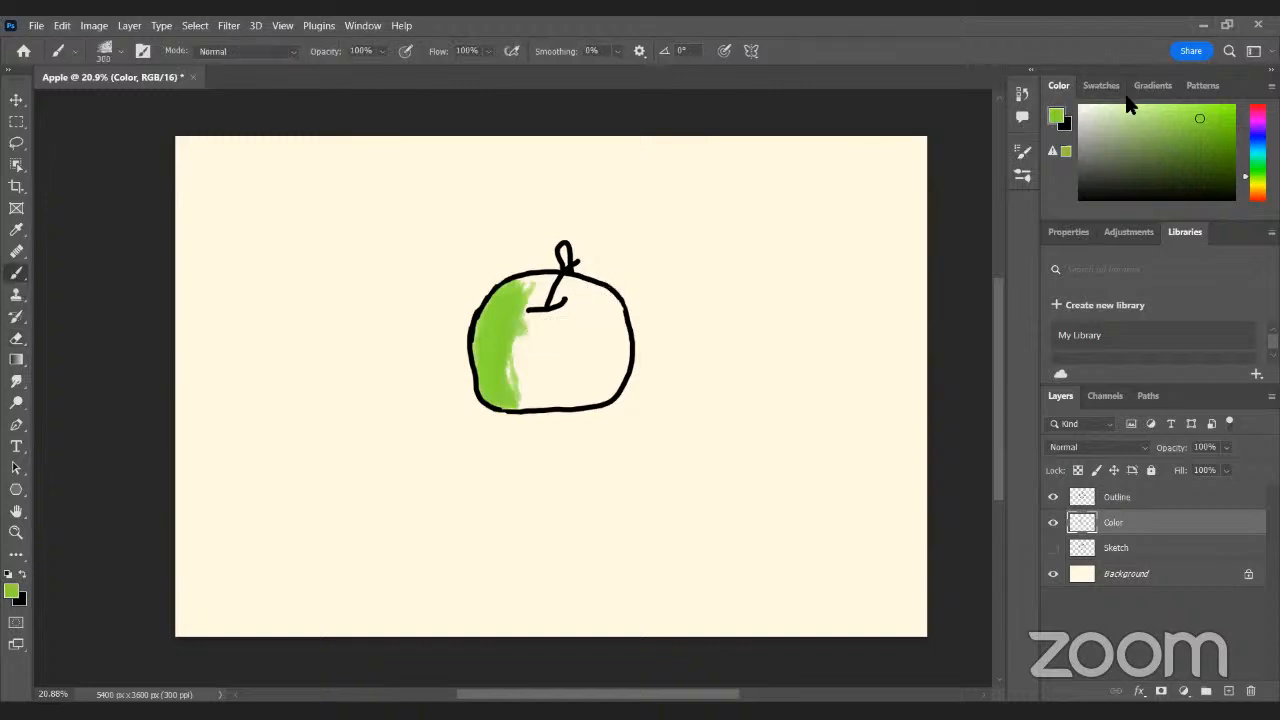
- Pick a more muted green and paint several test strokes in the canvas's upper-right corner
{"action": "left_click", "coordinate": [1185, 126]}
{"action": "left_click_drag", "start_coordinate": [1185, 126], "coordinate": [1149, 121]}
{"action": "mouse_move", "coordinate": [823, 140]}
{"action": "left_mouse_down"}
{"action": "mouse_move", "coordinate": [849, 200]}
{"action": "mouse_move", "coordinate": [772, 220]}
{"action": "left_mouse_up"}
{"action": "left_click_drag", "start_coordinate": [882, 220], "coordinate": [864, 274]}
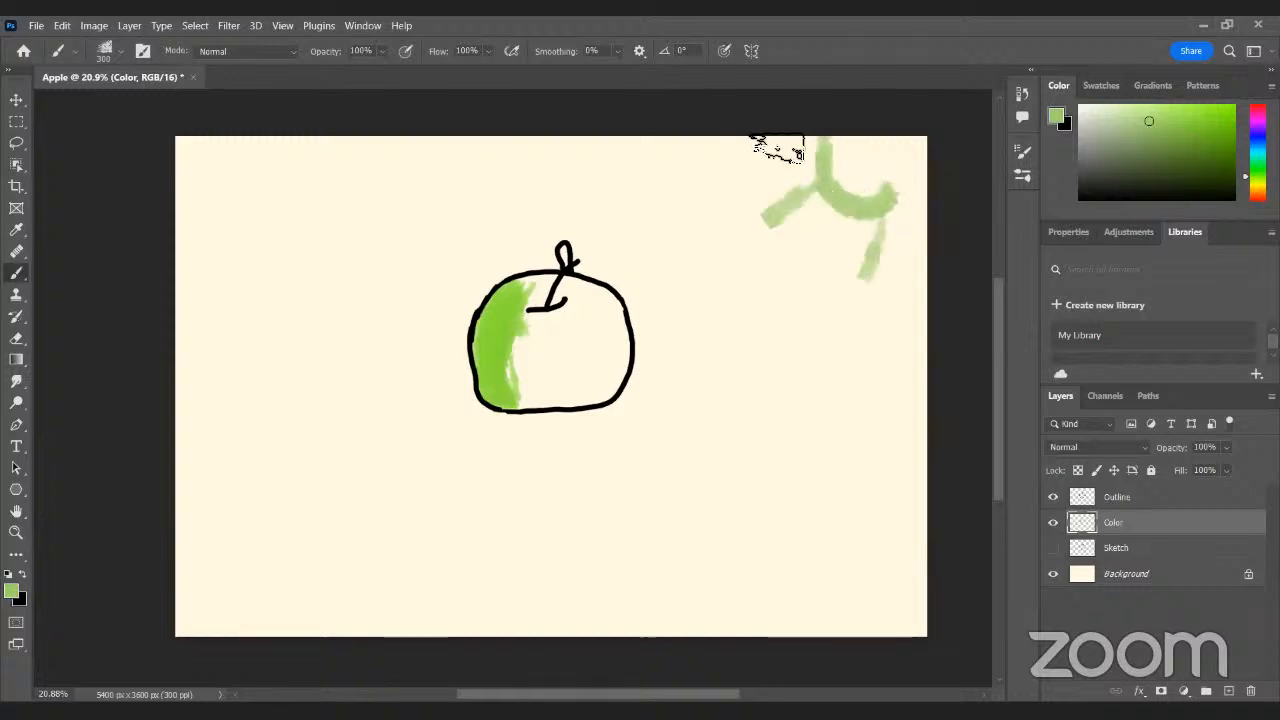
{"action": "left_click_drag", "start_coordinate": [810, 148], "coordinate": [724, 170]}
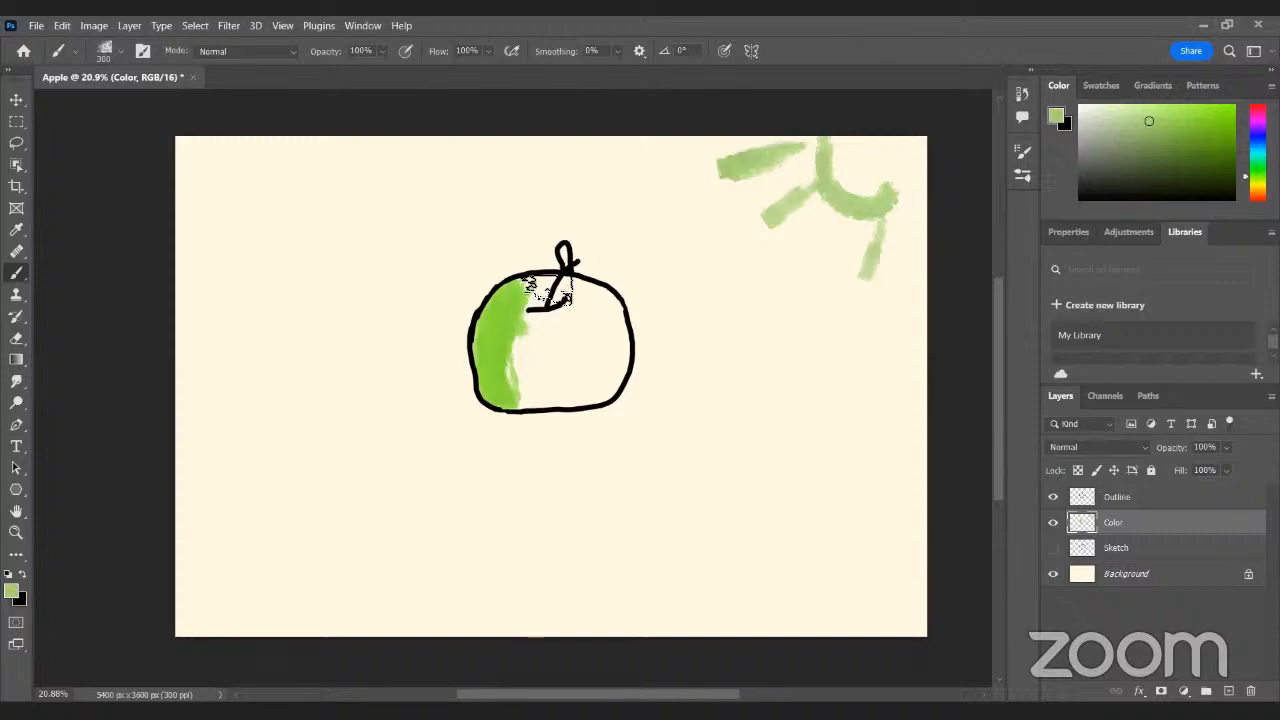
- Paint the apple's middle with the muted green and its right side with a lighter green
{"action": "mouse_move", "coordinate": [565, 372]}
{"action": "left_mouse_down"}
{"action": "mouse_move", "coordinate": [536, 350]}
{"action": "mouse_move", "coordinate": [577, 390]}
{"action": "mouse_move", "coordinate": [530, 355]}
{"action": "mouse_move", "coordinate": [541, 398]}
{"action": "mouse_move", "coordinate": [514, 371]}
{"action": "mouse_move", "coordinate": [534, 389]}
{"action": "mouse_move", "coordinate": [542, 313]}
{"action": "mouse_move", "coordinate": [560, 390]}
{"action": "mouse_move", "coordinate": [547, 313]}
{"action": "mouse_move", "coordinate": [563, 366]}
{"action": "left_mouse_up"}
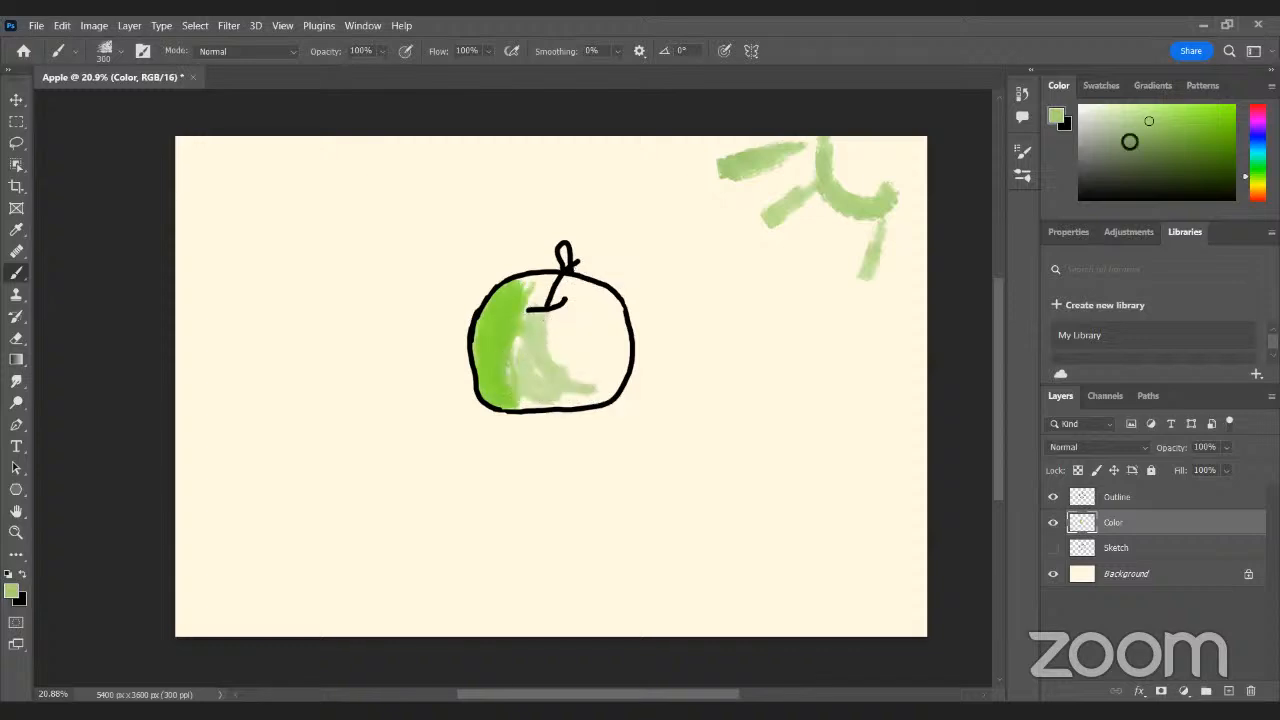
{"action": "left_click_drag", "start_coordinate": [1151, 122], "coordinate": [1155, 104]}
{"action": "mouse_move", "coordinate": [600, 288]}
{"action": "left_mouse_down"}
{"action": "mouse_move", "coordinate": [624, 325]}
{"action": "mouse_move", "coordinate": [594, 299]}
{"action": "mouse_move", "coordinate": [619, 342]}
{"action": "mouse_move", "coordinate": [599, 303]}
{"action": "mouse_move", "coordinate": [624, 329]}
{"action": "mouse_move", "coordinate": [602, 390]}
{"action": "mouse_move", "coordinate": [607, 335]}
{"action": "mouse_move", "coordinate": [597, 345]}
{"action": "mouse_move", "coordinate": [589, 327]}
{"action": "mouse_move", "coordinate": [606, 369]}
{"action": "mouse_move", "coordinate": [576, 389]}
{"action": "mouse_move", "coordinate": [572, 309]}
{"action": "mouse_move", "coordinate": [596, 364]}
{"action": "left_mouse_up"}
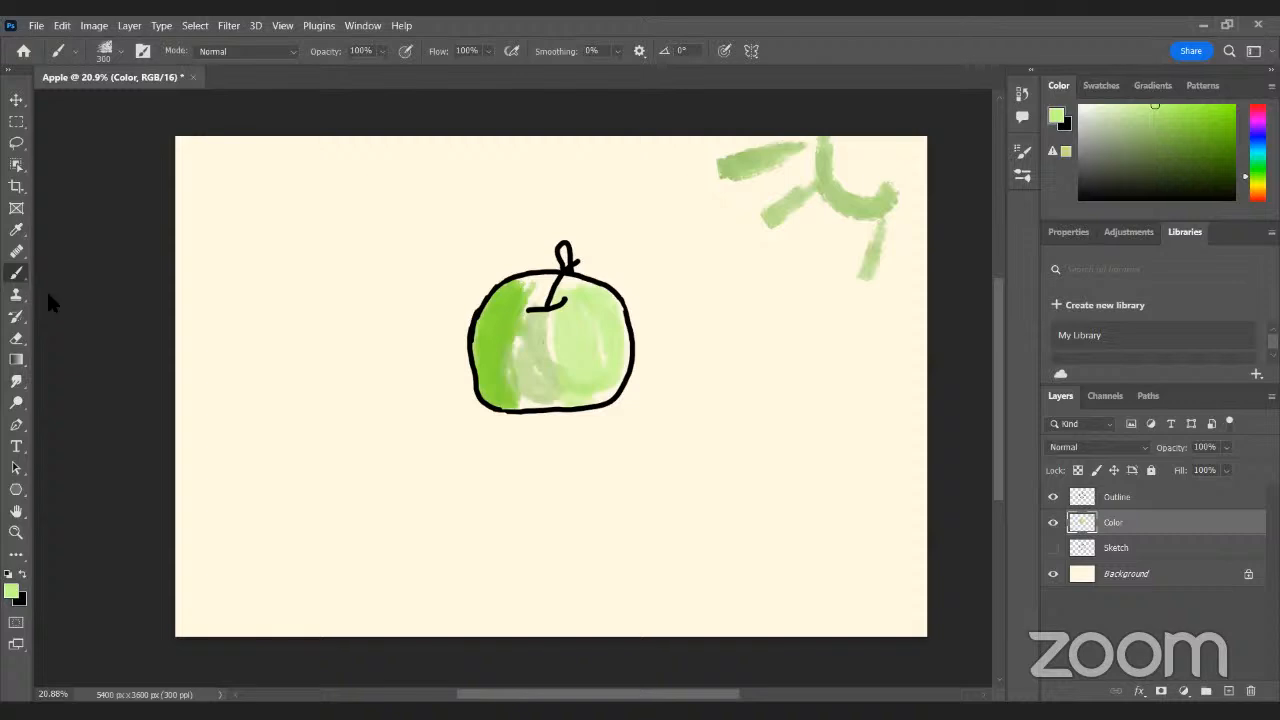
- Switch to the Mixer Brush and blend the boundary between the apple's bright green side and muted middle
{"action": "right_click", "coordinate": [16, 273]}
{"action": "left_click", "coordinate": [105, 321]}
{"action": "mouse_move", "coordinate": [524, 345]}
{"action": "left_mouse_down"}
{"action": "mouse_move", "coordinate": [518, 396]}
{"action": "mouse_move", "coordinate": [524, 296]}
{"action": "mouse_move", "coordinate": [504, 388]}
{"action": "mouse_move", "coordinate": [536, 305]}
{"action": "mouse_move", "coordinate": [508, 350]}
{"action": "mouse_move", "coordinate": [538, 294]}
{"action": "mouse_move", "coordinate": [500, 308]}
{"action": "mouse_move", "coordinate": [486, 392]}
{"action": "mouse_move", "coordinate": [488, 318]}
{"action": "mouse_move", "coordinate": [502, 296]}
{"action": "mouse_move", "coordinate": [507, 388]}
{"action": "left_mouse_up"}
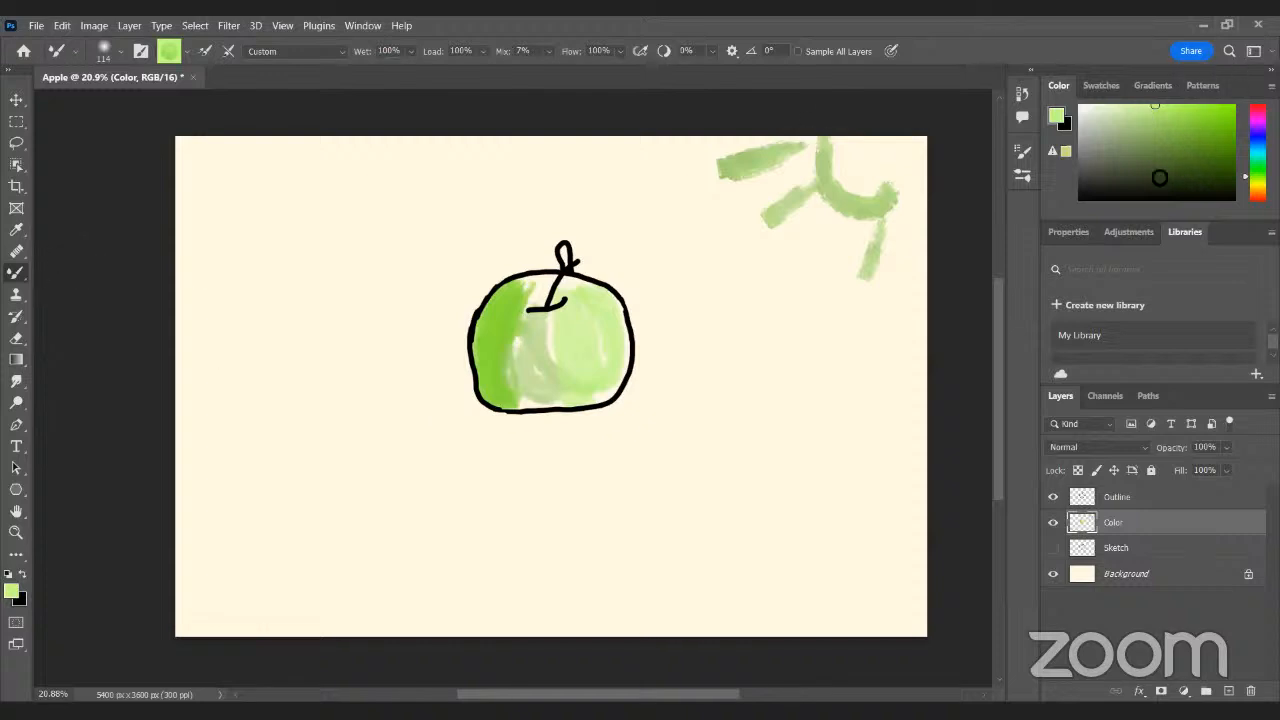
- Sample the bright green from the apple's left side and extend it toward the middle with the Mixer Brush
{"action": "left_click", "coordinate": [16, 230]}
{"action": "left_click", "coordinate": [492, 336]}
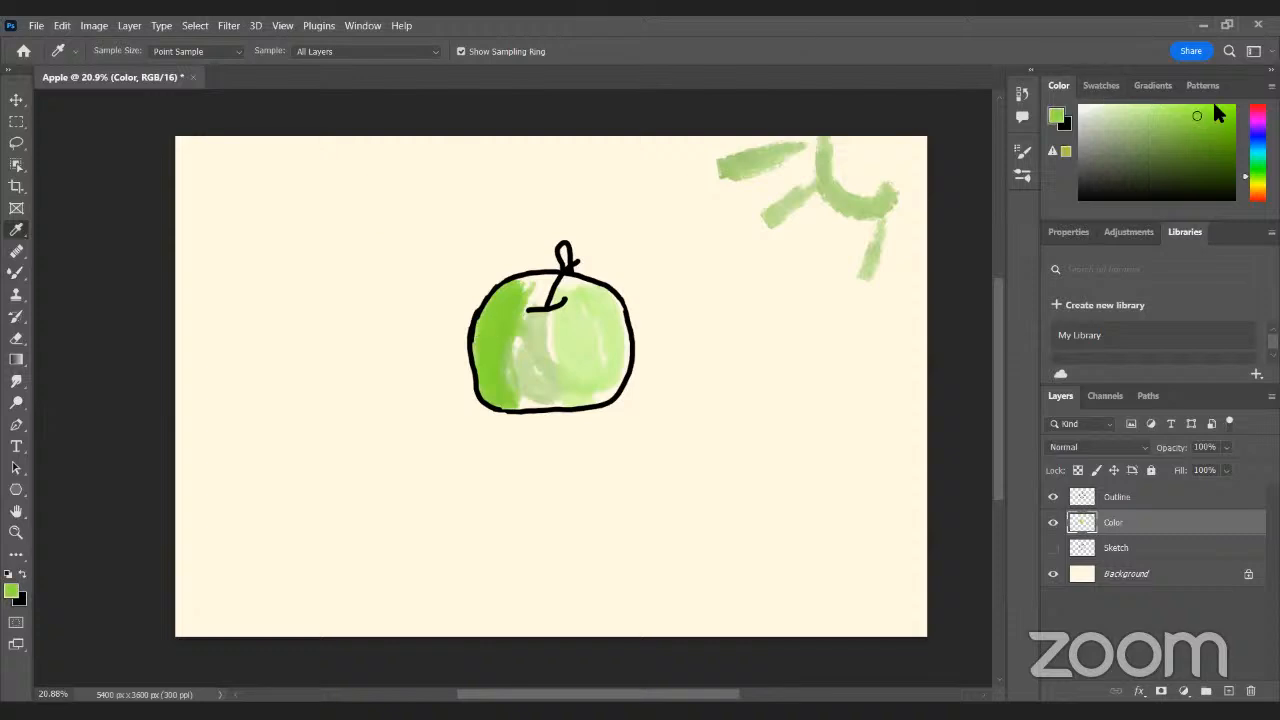
{"action": "left_click", "coordinate": [16, 274]}
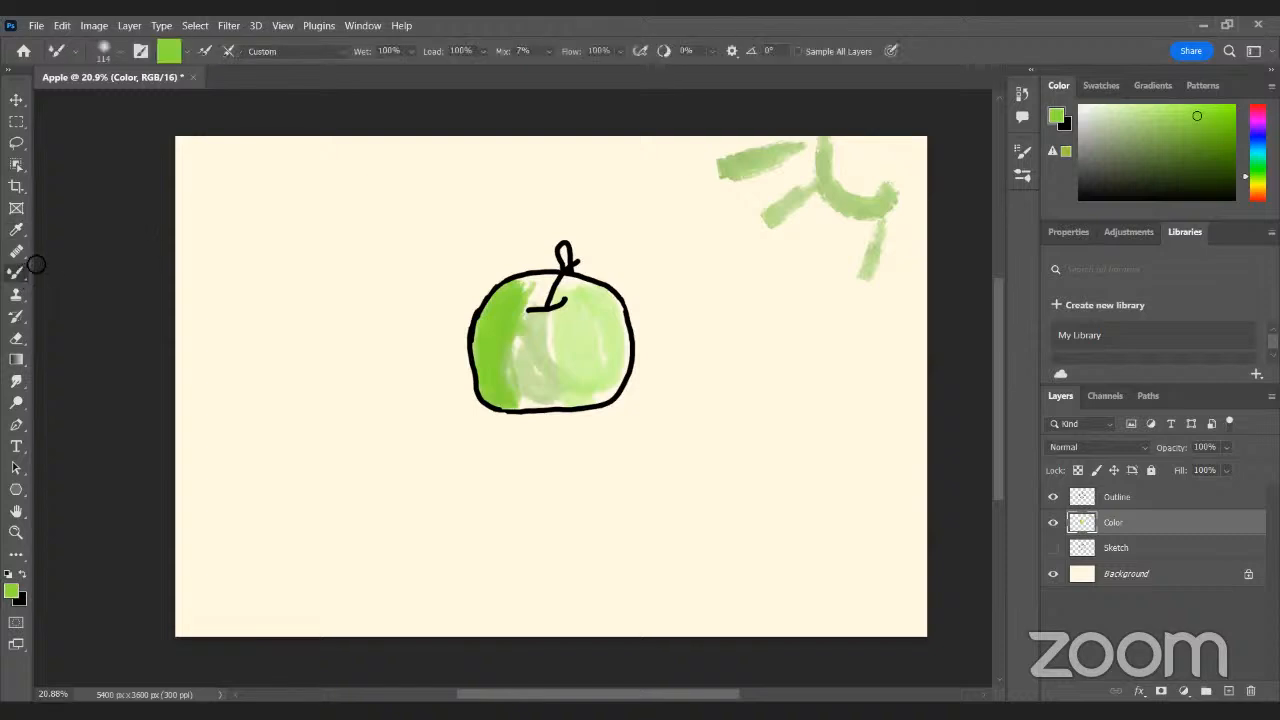
{"action": "mouse_move", "coordinate": [514, 336]}
{"action": "left_mouse_down"}
{"action": "mouse_move", "coordinate": [536, 290]}
{"action": "mouse_move", "coordinate": [512, 306]}
{"action": "mouse_move", "coordinate": [524, 382]}
{"action": "mouse_move", "coordinate": [498, 308]}
{"action": "mouse_move", "coordinate": [520, 400]}
{"action": "mouse_move", "coordinate": [537, 305]}
{"action": "mouse_move", "coordinate": [516, 366]}
{"action": "mouse_move", "coordinate": [548, 386]}
{"action": "left_mouse_up"}
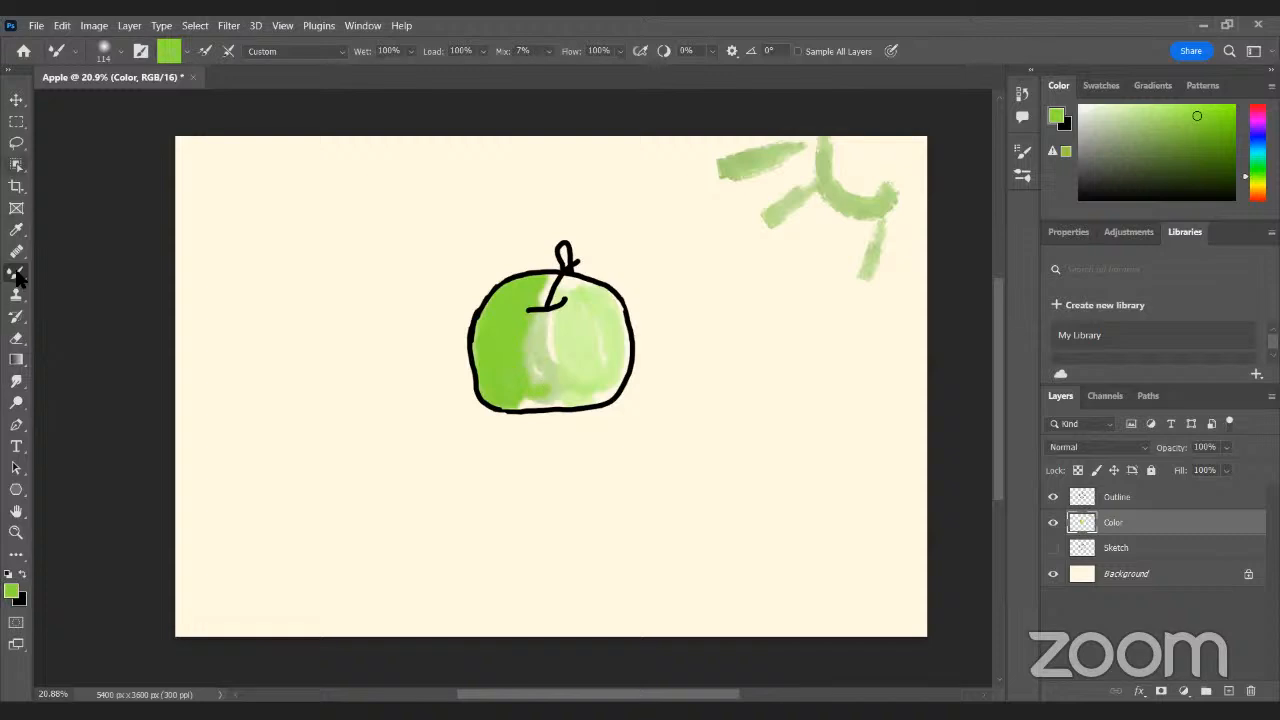
{"action": "left_click", "coordinate": [119, 46]}
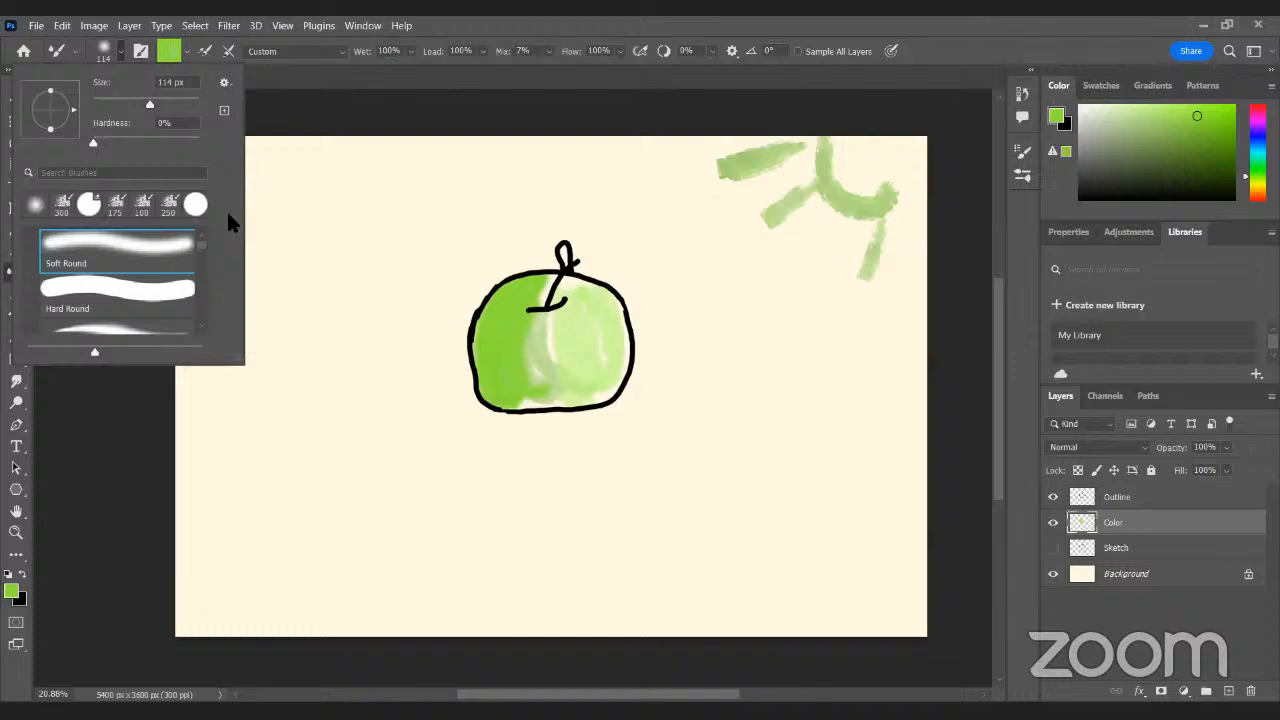
{"action": "left_click", "coordinate": [323, 109]}
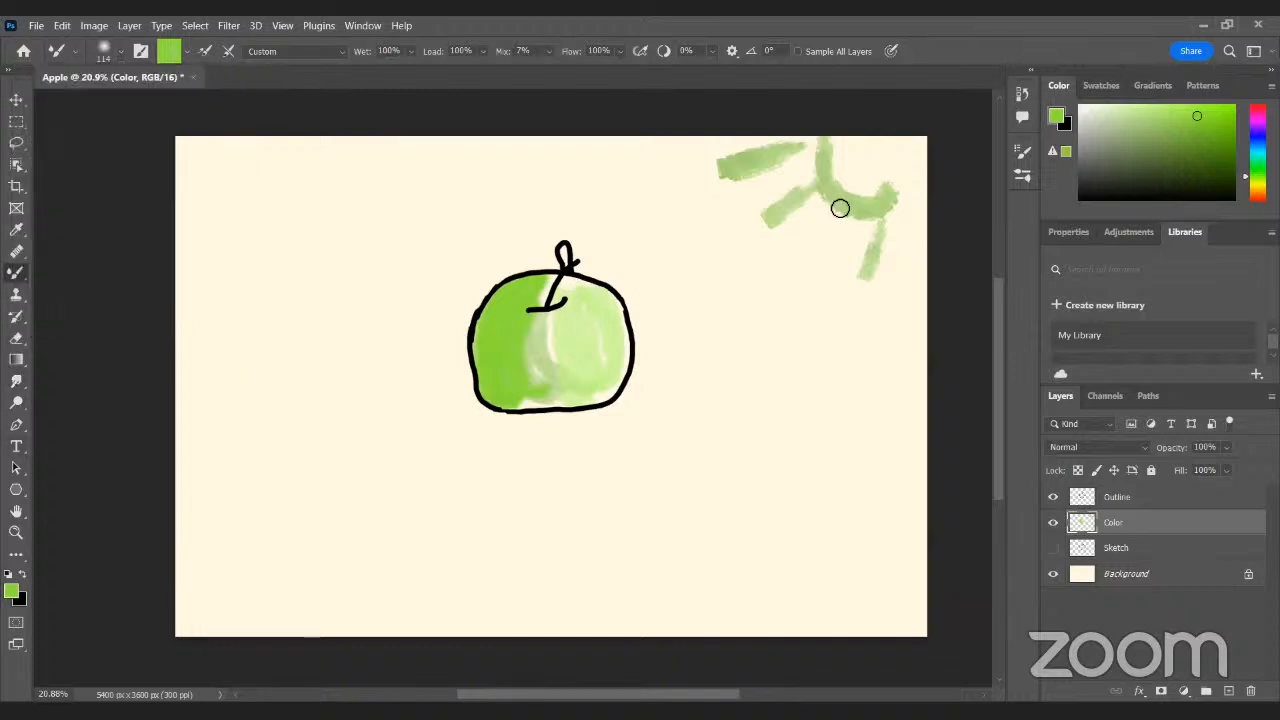
- Sample the light green from the apple's right side and fill that side out to the outline with the Mixer Brush
{"action": "left_click", "coordinate": [15, 231]}
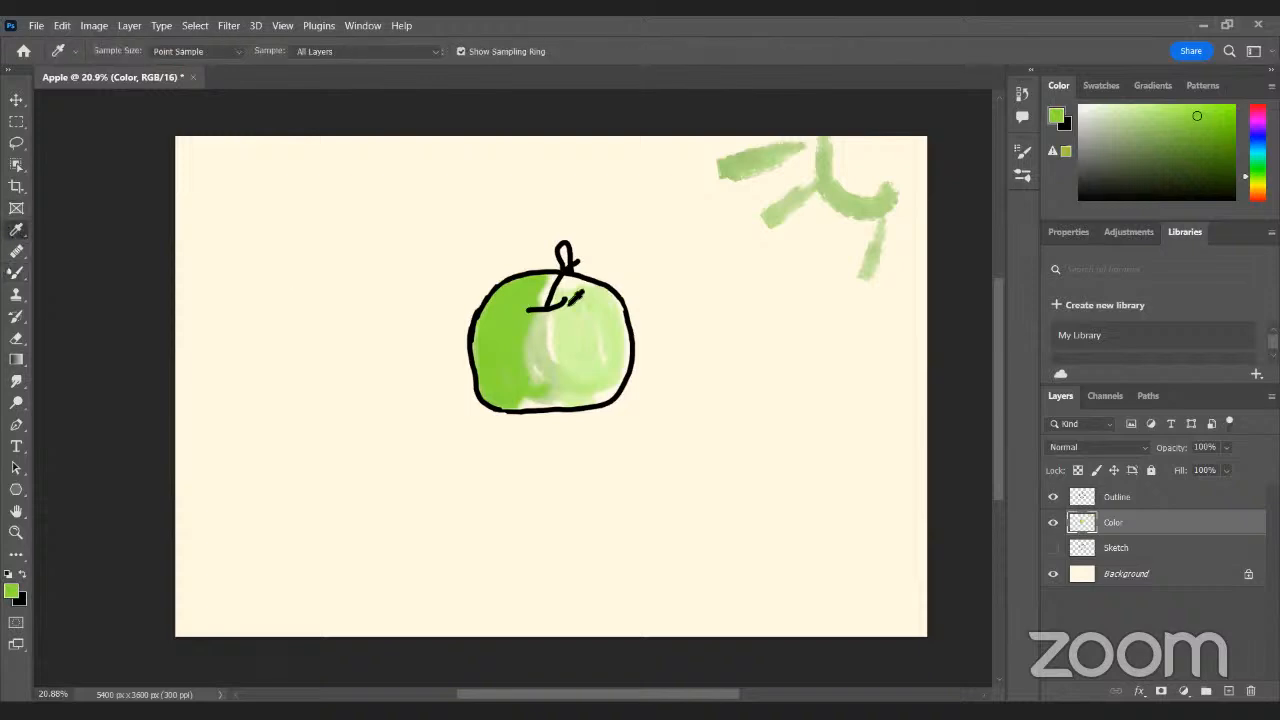
{"action": "left_click", "coordinate": [606, 333]}
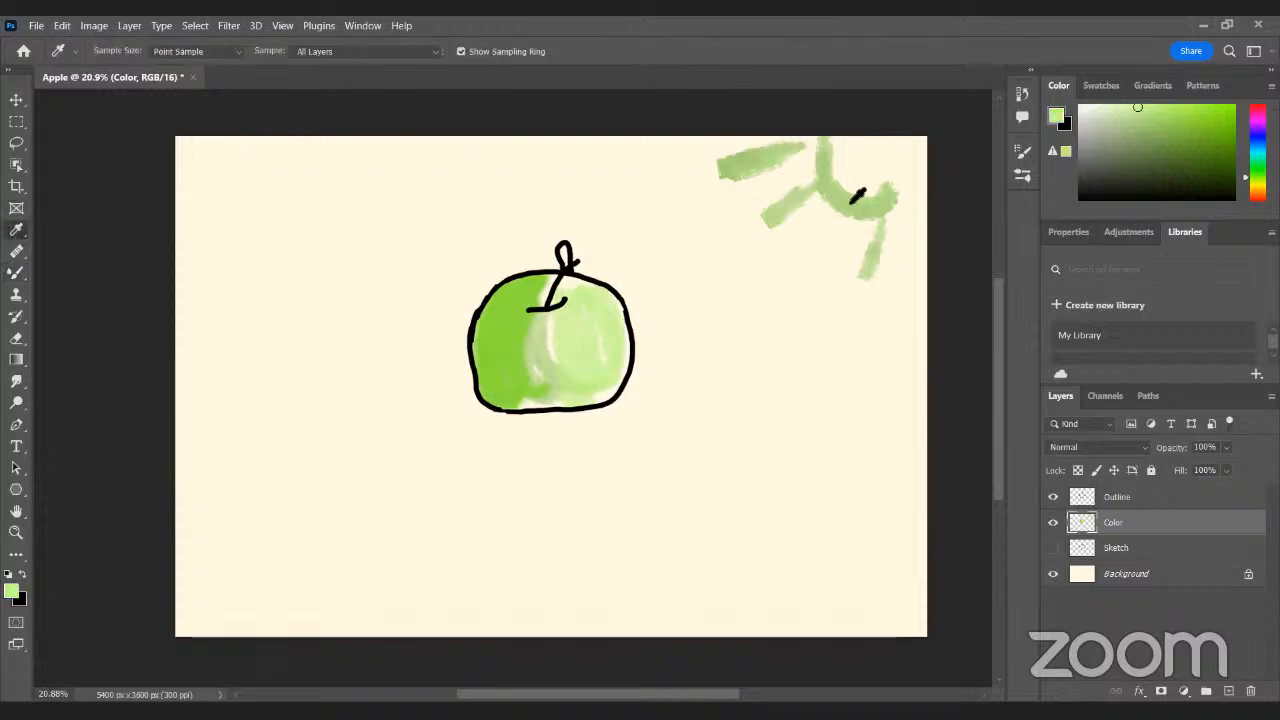
{"action": "left_click", "coordinate": [16, 272]}
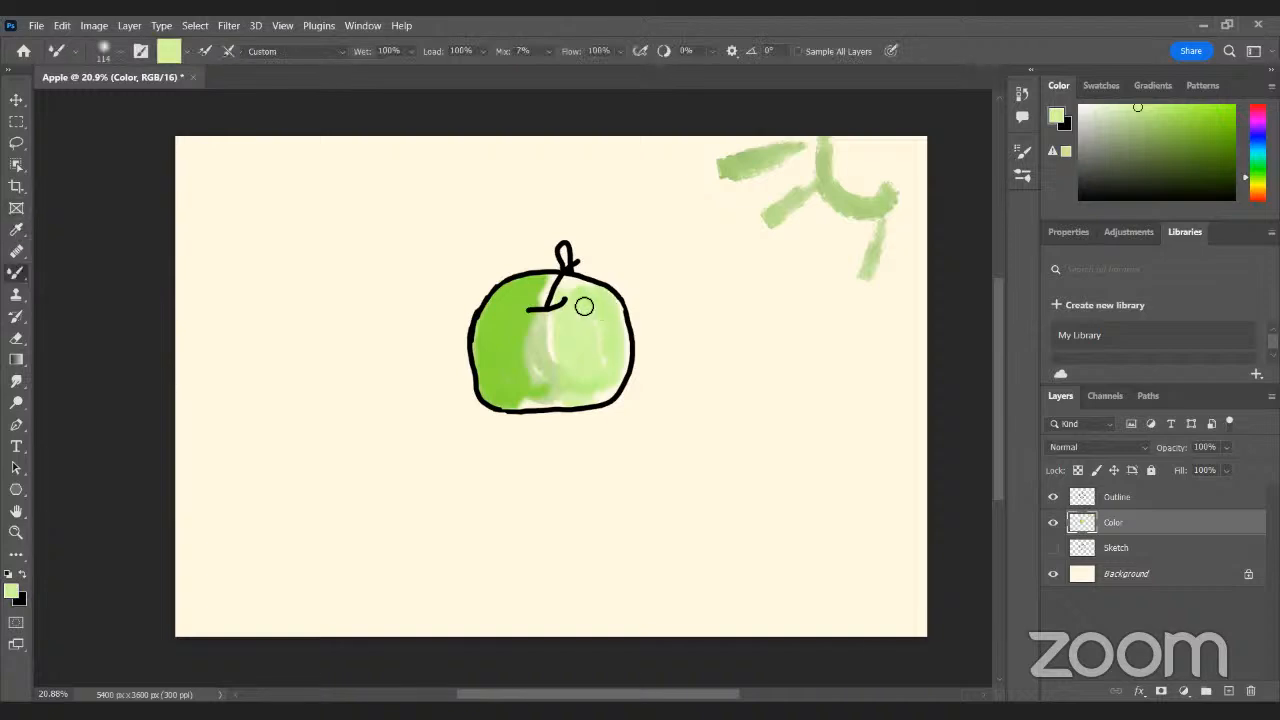
{"action": "mouse_move", "coordinate": [602, 293]}
{"action": "left_mouse_down"}
{"action": "mouse_move", "coordinate": [625, 356]}
{"action": "mouse_move", "coordinate": [620, 346]}
{"action": "mouse_move", "coordinate": [600, 394]}
{"action": "mouse_move", "coordinate": [594, 320]}
{"action": "mouse_move", "coordinate": [584, 390]}
{"action": "left_mouse_up"}
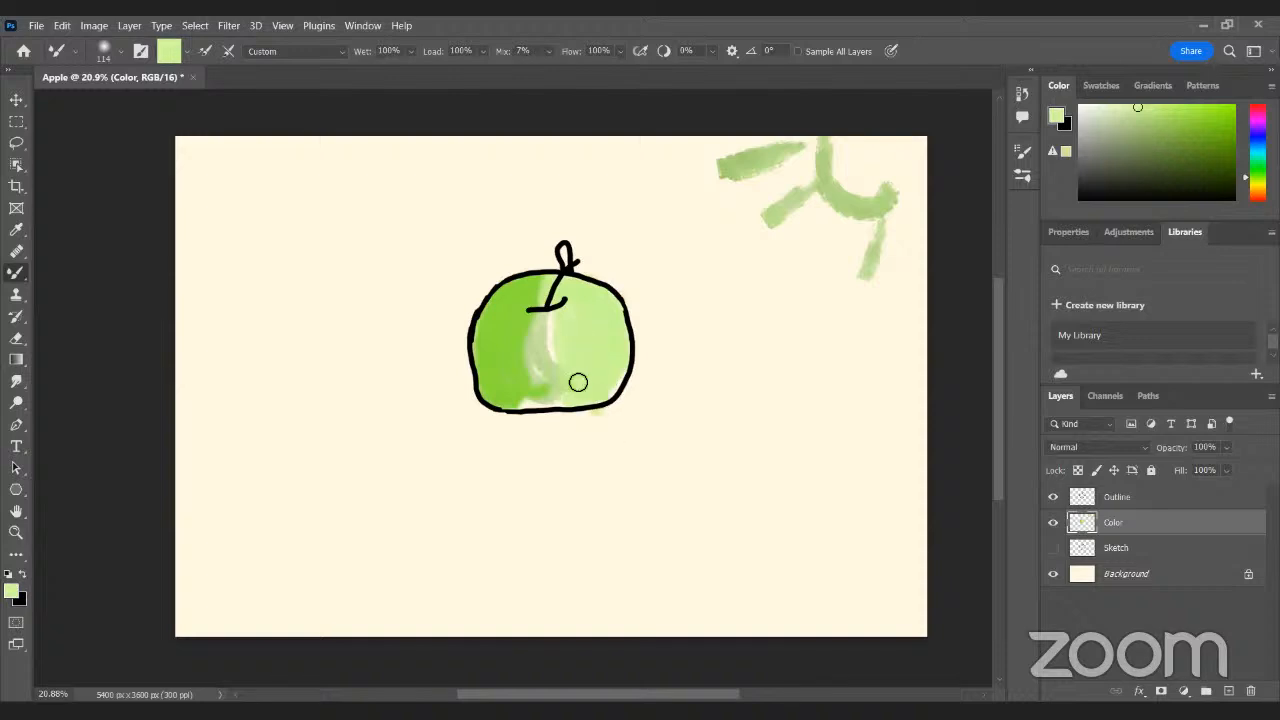
- Sample the muted green from the apple's middle and blend it down the central band with the Mixer Brush
{"action": "left_click", "coordinate": [14, 229]}
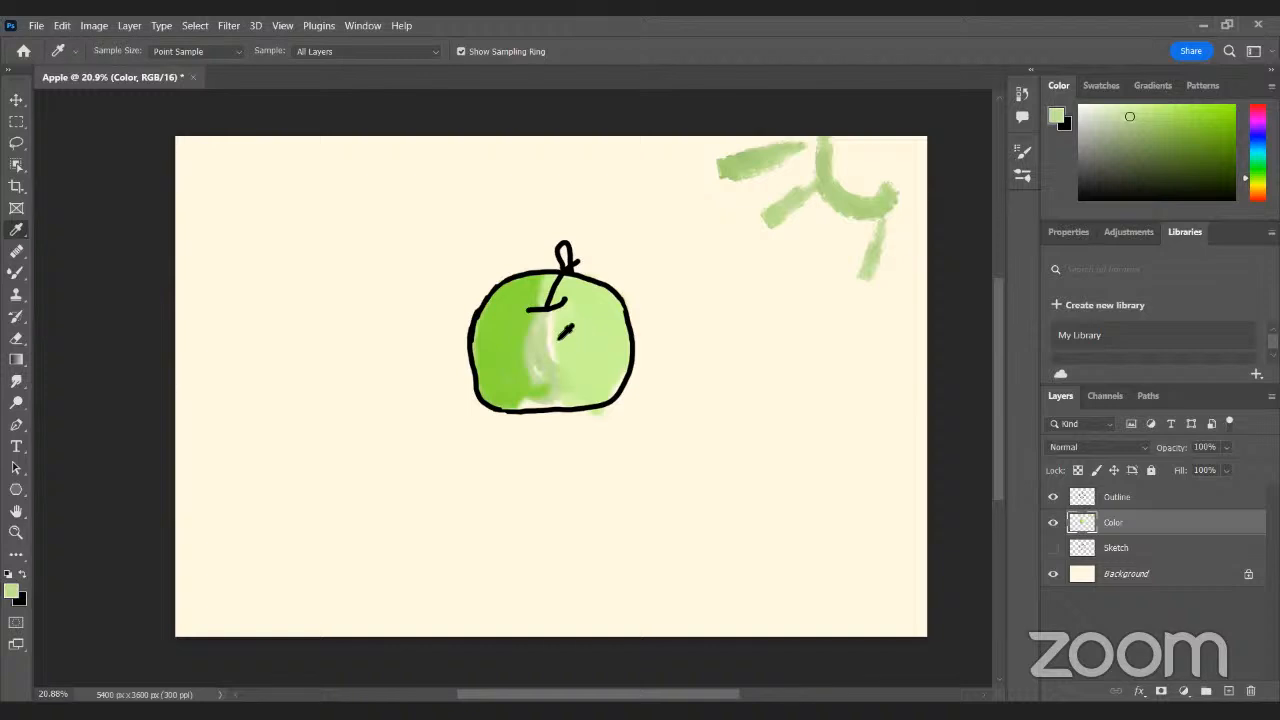
{"action": "left_click", "coordinate": [540, 315]}
{"action": "left_click_drag", "start_coordinate": [540, 316], "coordinate": [541, 322]}
{"action": "left_click", "coordinate": [22, 278]}
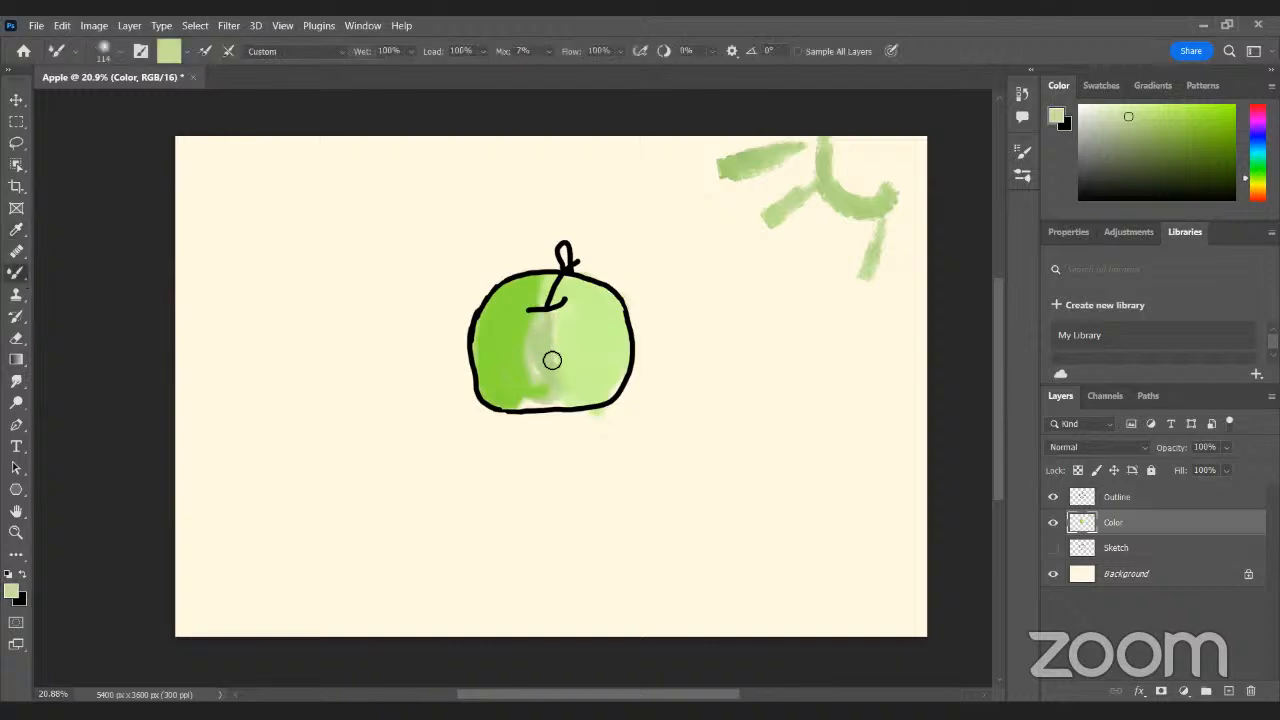
{"action": "mouse_move", "coordinate": [549, 314]}
{"action": "left_mouse_down"}
{"action": "mouse_move", "coordinate": [522, 394]}
{"action": "mouse_move", "coordinate": [572, 398]}
{"action": "mouse_move", "coordinate": [546, 348]}
{"action": "mouse_move", "coordinate": [570, 282]}
{"action": "mouse_move", "coordinate": [560, 300]}
{"action": "mouse_move", "coordinate": [584, 293]}
{"action": "mouse_move", "coordinate": [578, 386]}
{"action": "left_mouse_up"}
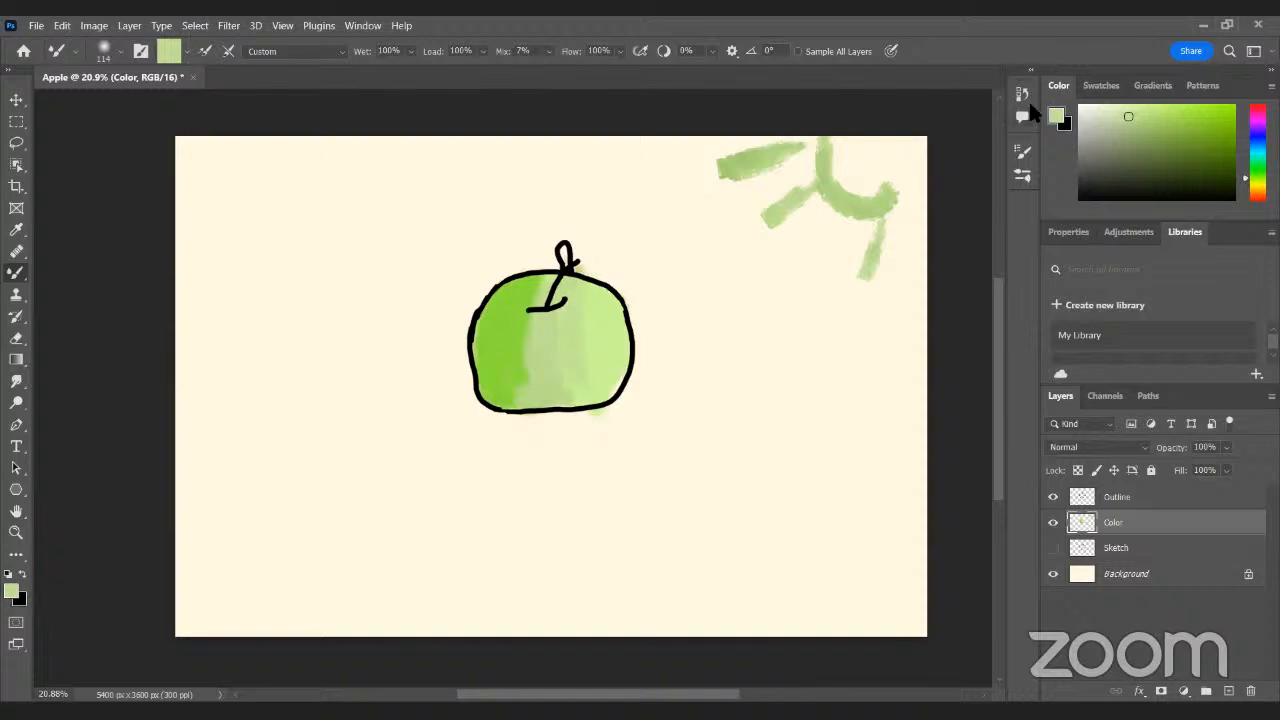
- Choose a darker muted green and paint it down the apple's central band with the Mixer Brush
{"action": "left_click", "coordinate": [1129, 119]}
{"action": "left_click_drag", "start_coordinate": [1129, 119], "coordinate": [1139, 133]}
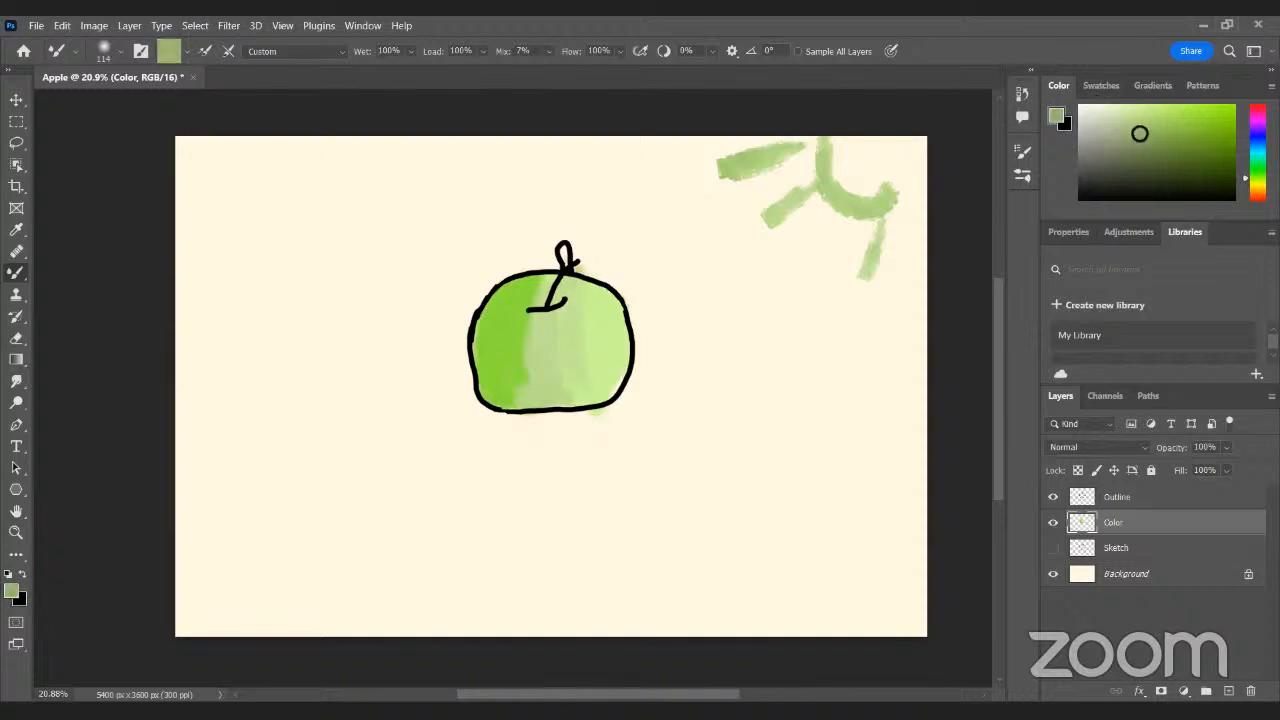
{"action": "mouse_move", "coordinate": [545, 348]}
{"action": "left_mouse_down"}
{"action": "mouse_move", "coordinate": [550, 306]}
{"action": "mouse_move", "coordinate": [542, 392]}
{"action": "mouse_move", "coordinate": [561, 296]}
{"action": "mouse_move", "coordinate": [570, 400]}
{"action": "mouse_move", "coordinate": [572, 283]}
{"action": "mouse_move", "coordinate": [584, 368]}
{"action": "mouse_move", "coordinate": [590, 302]}
{"action": "left_mouse_up"}
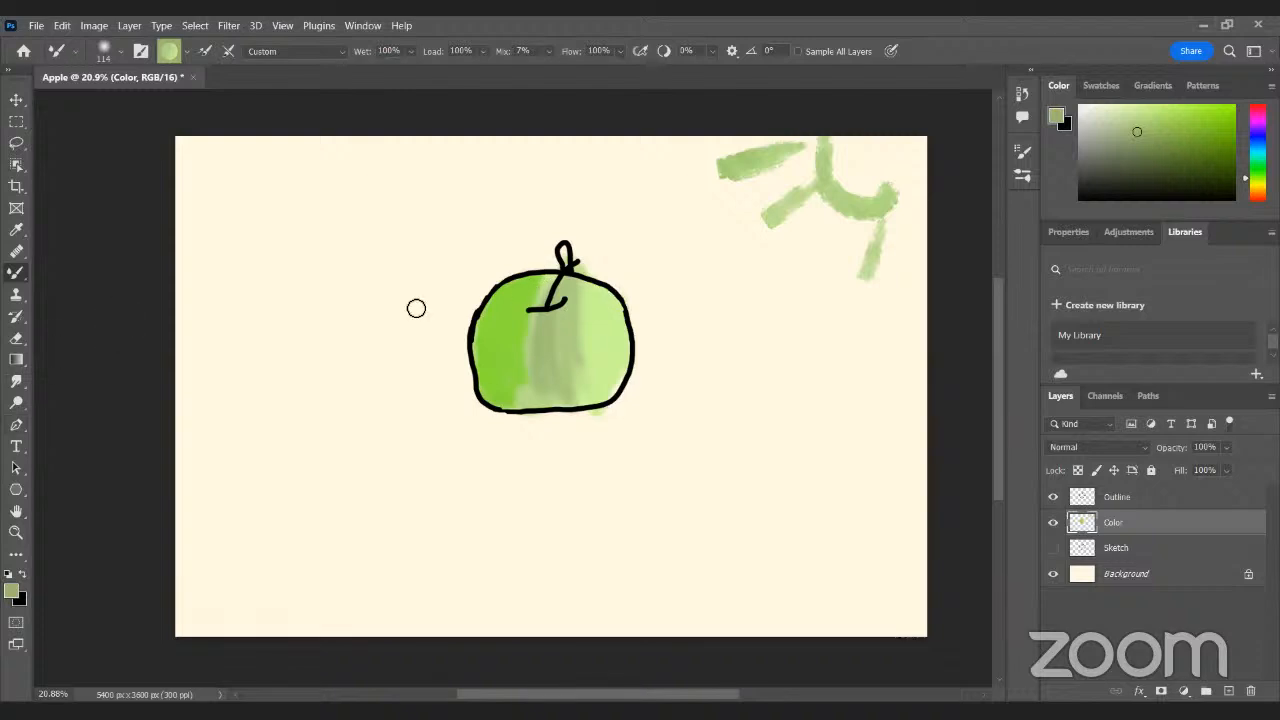
- Smudge the apple's green bands together at 90% strength and erase the color spilling below the outline
{"action": "left_click", "coordinate": [16, 381]}
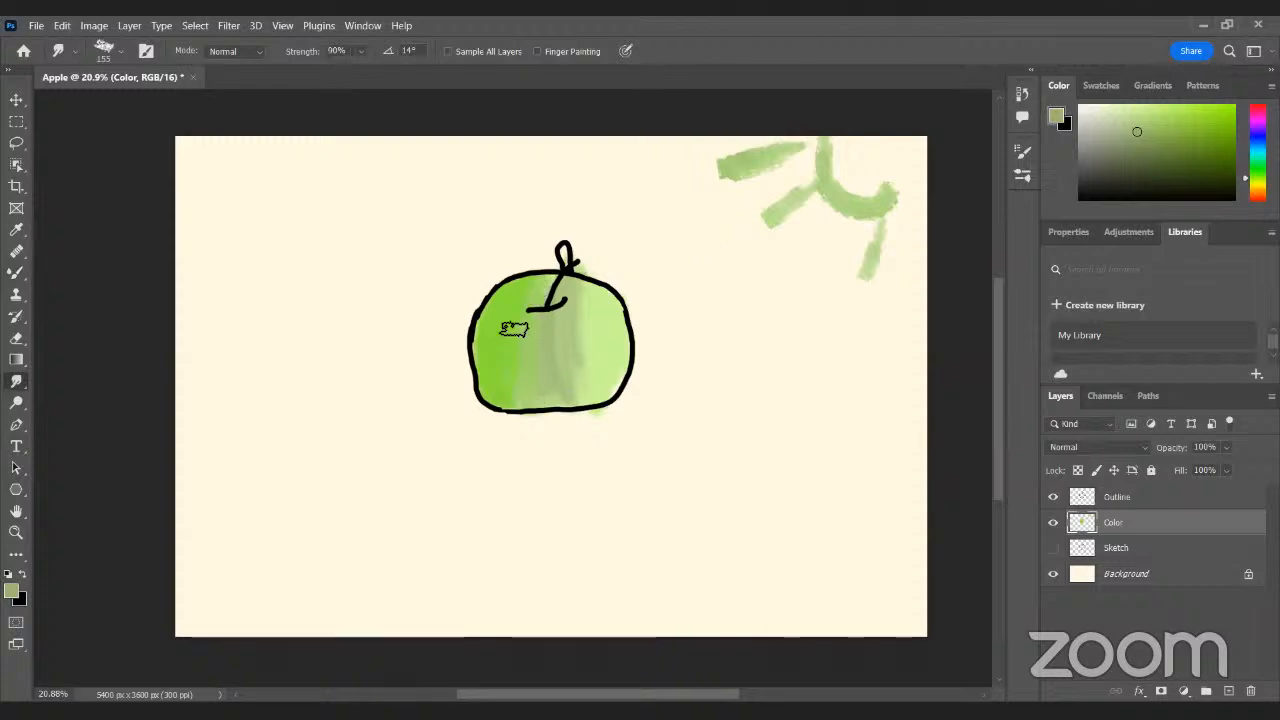
{"action": "left_click_drag", "start_coordinate": [526, 396], "coordinate": [537, 423]}
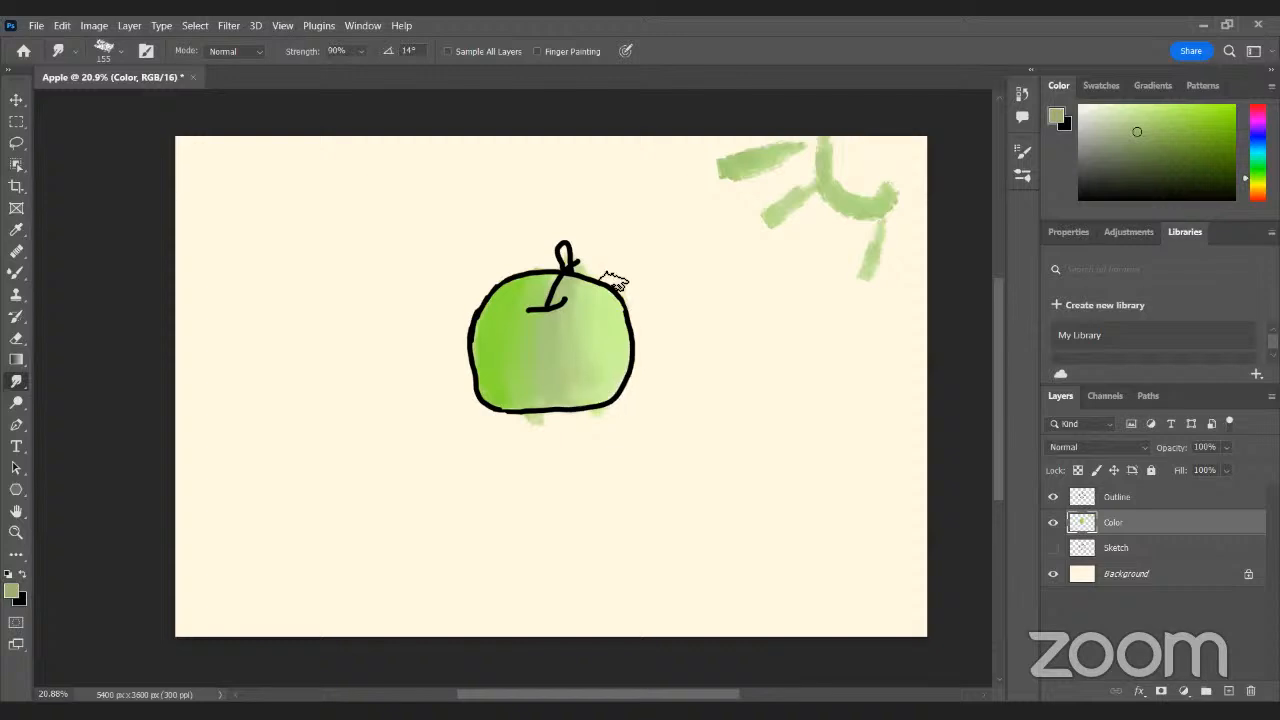
{"action": "left_click", "coordinate": [16, 338]}
{"action": "mouse_move", "coordinate": [490, 416]}
{"action": "left_mouse_down"}
{"action": "mouse_move", "coordinate": [598, 416]}
{"action": "mouse_move", "coordinate": [523, 426]}
{"action": "left_mouse_up"}
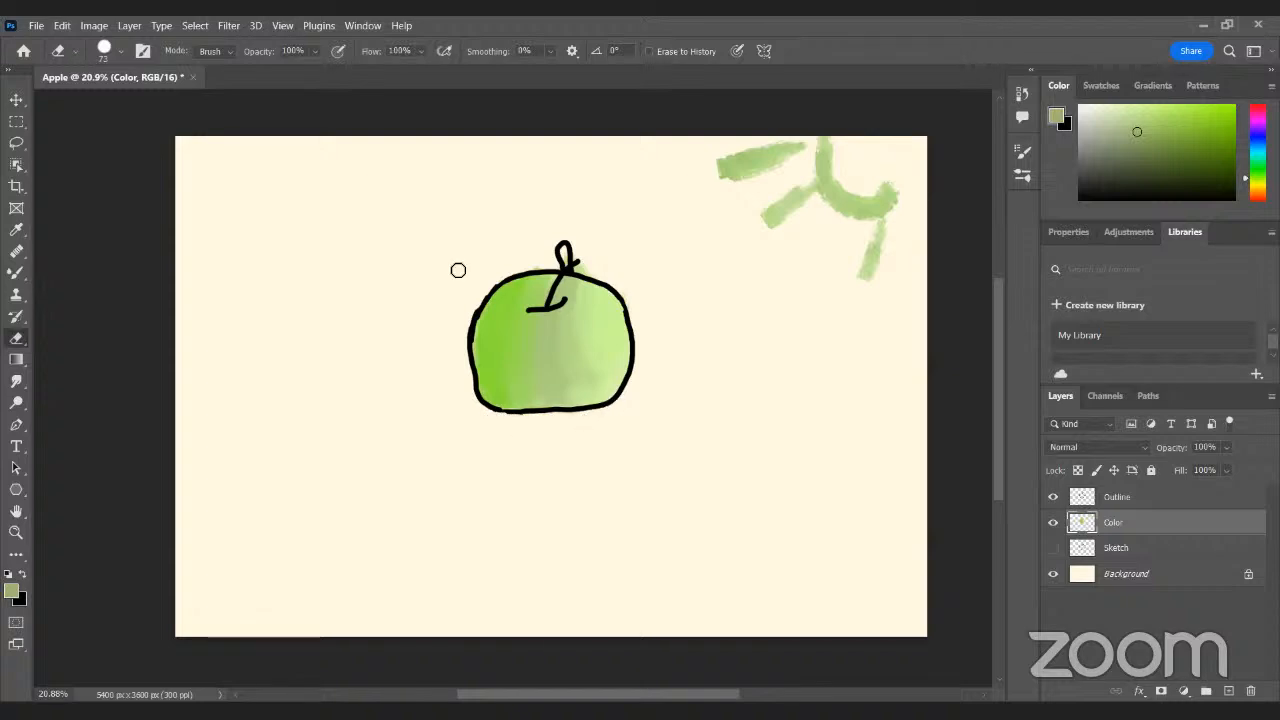
- Fill the leaf at the top of the stem with dark olive green using the Mixer Brush and erase the spill around it
{"action": "left_click_drag", "start_coordinate": [1234, 164], "coordinate": [1226, 150]}
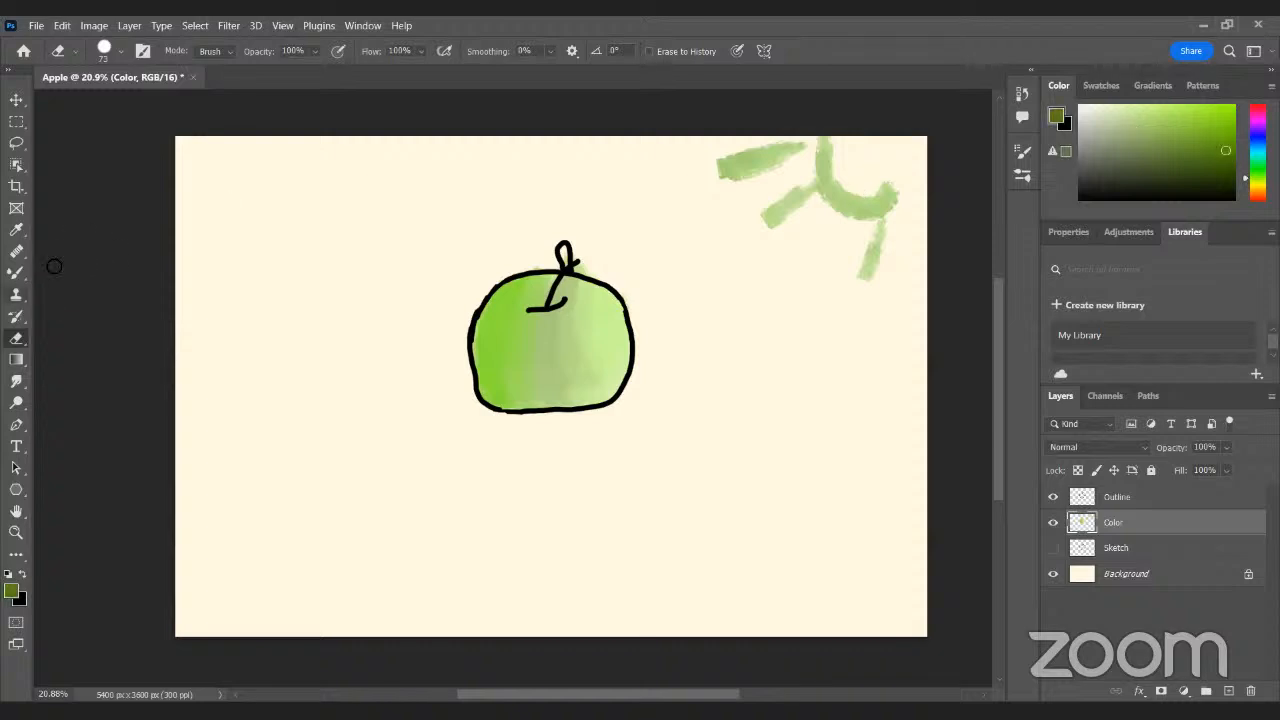
{"action": "left_click", "coordinate": [16, 272]}
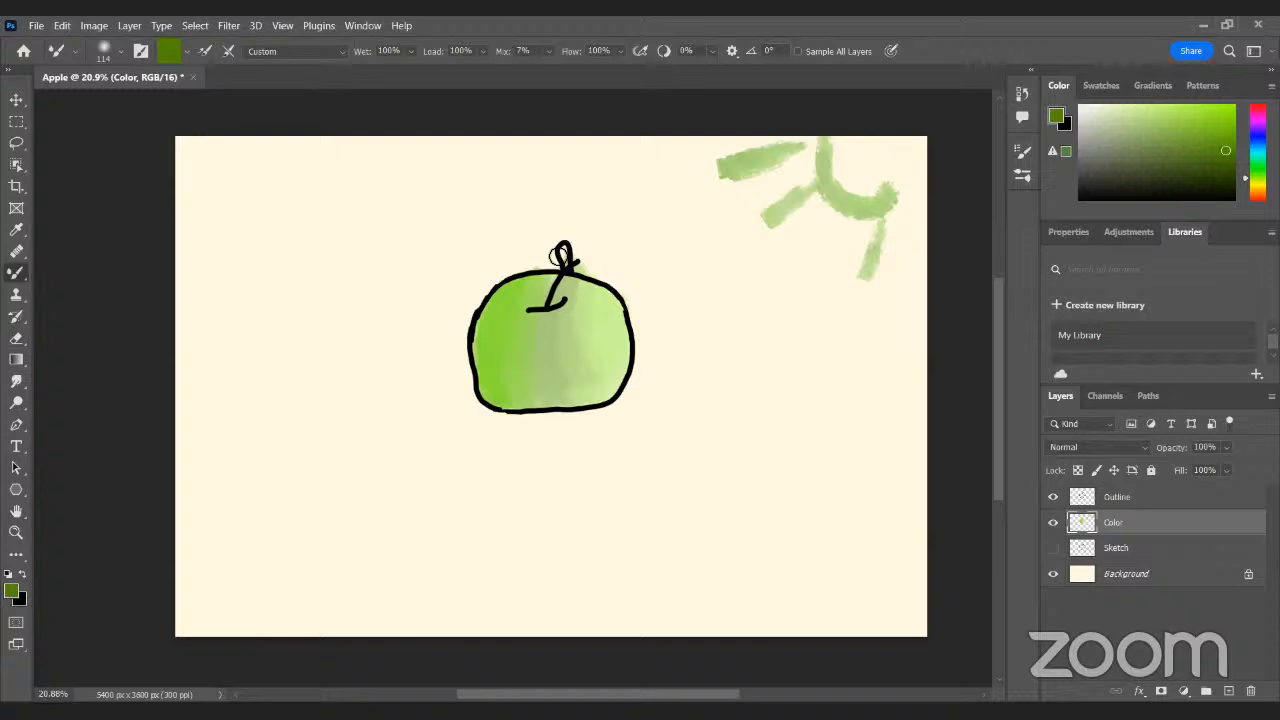
{"action": "left_click_drag", "start_coordinate": [564, 252], "coordinate": [561, 248]}
{"action": "left_click", "coordinate": [16, 338]}
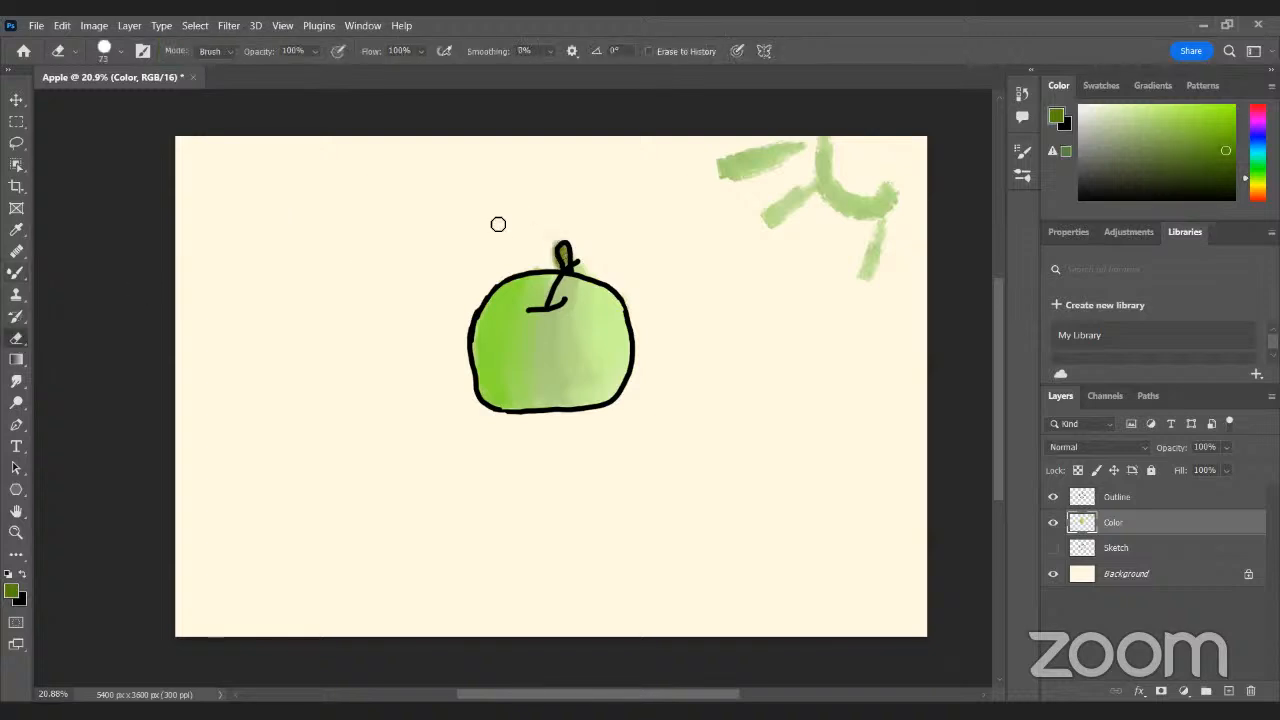
{"action": "left_click_drag", "start_coordinate": [558, 235], "coordinate": [558, 264]}
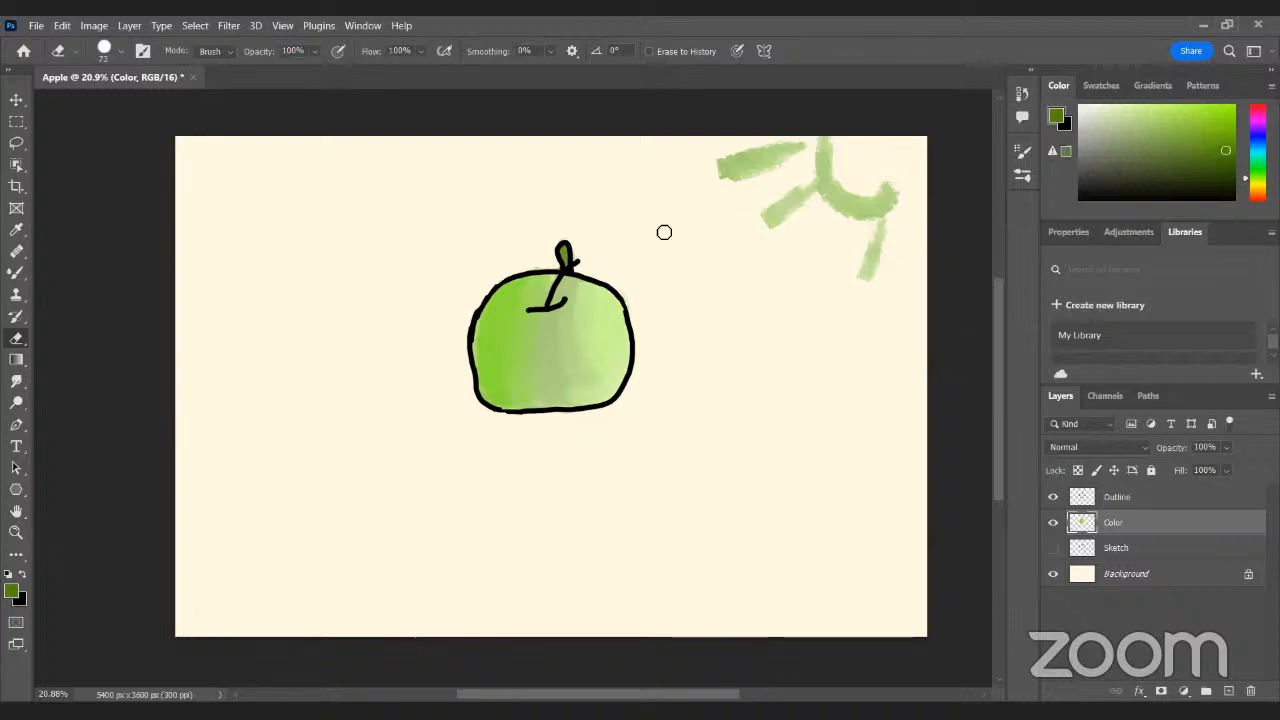
- Set the foreground color to a near-black shade with a yellow hue
{"action": "left_click", "coordinate": [1080, 186]}
{"action": "left_click", "coordinate": [1245, 185]}
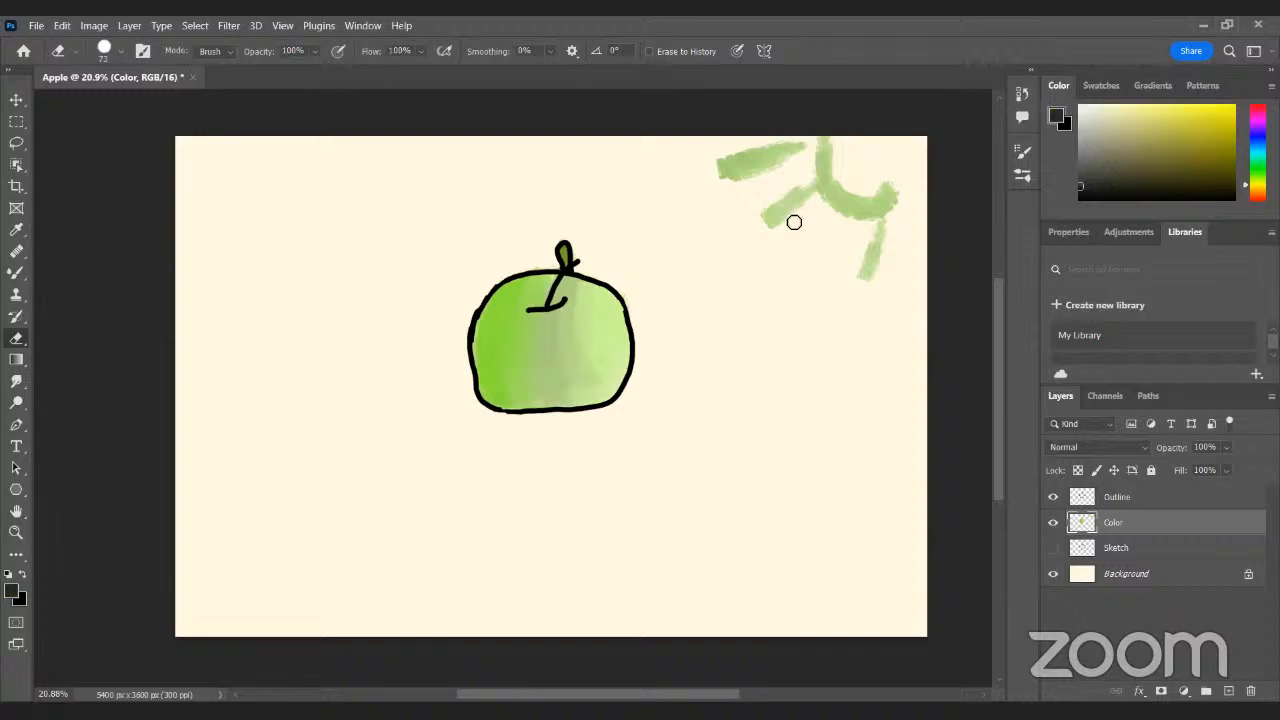
- Examine the file types that Save As offers for storing the document on the computer, without saving
{"action": "left_click", "coordinate": [36, 26]}
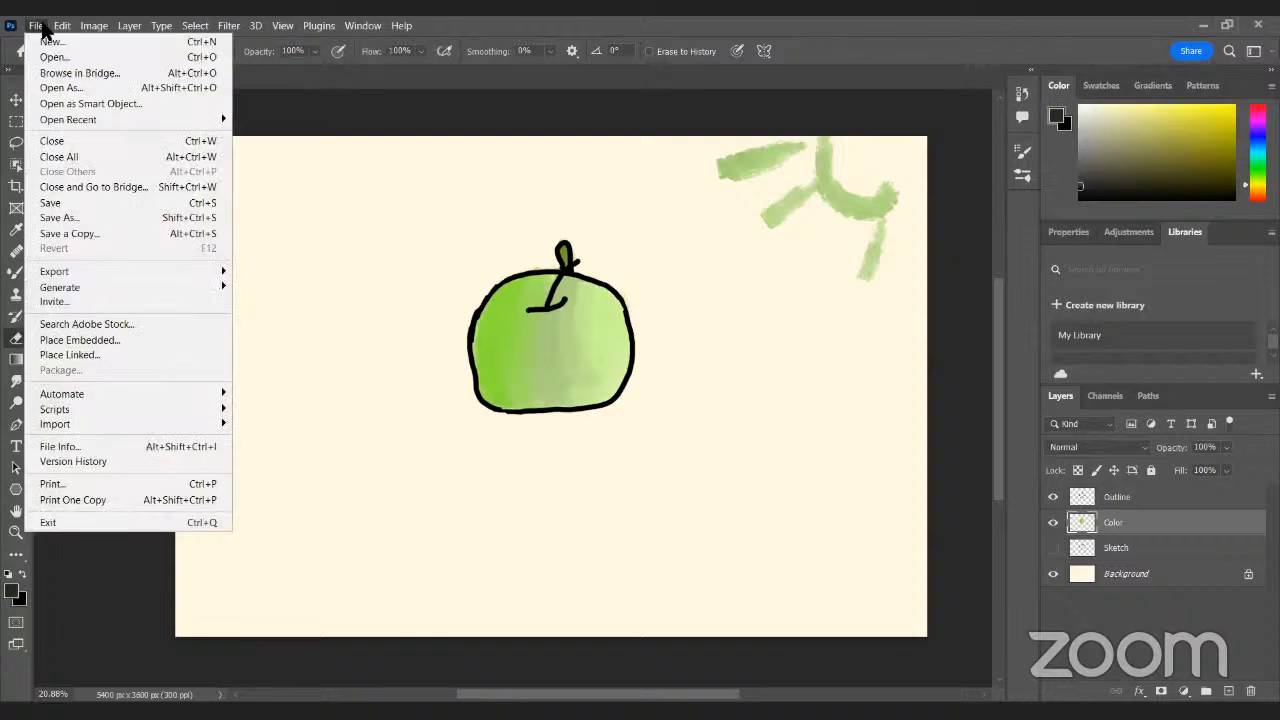
{"action": "left_click", "coordinate": [88, 220]}
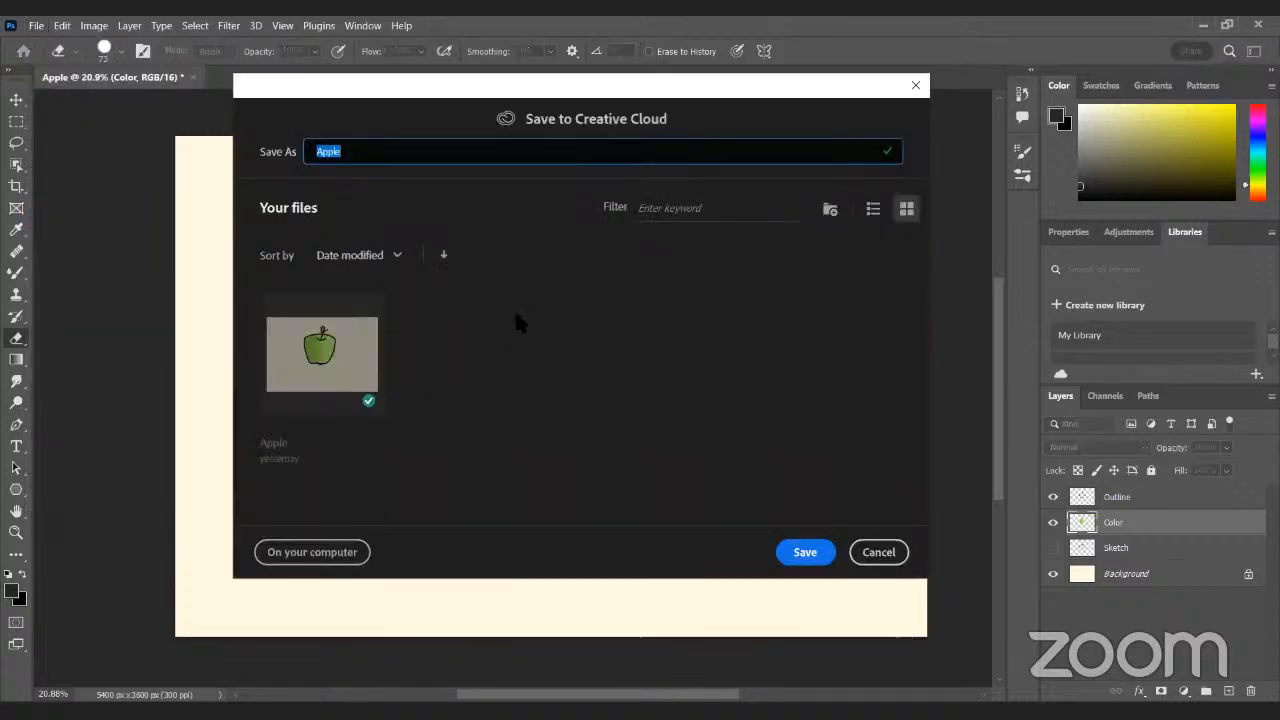
{"action": "left_click", "coordinate": [540, 150]}
{"action": "left_click", "coordinate": [353, 557]}
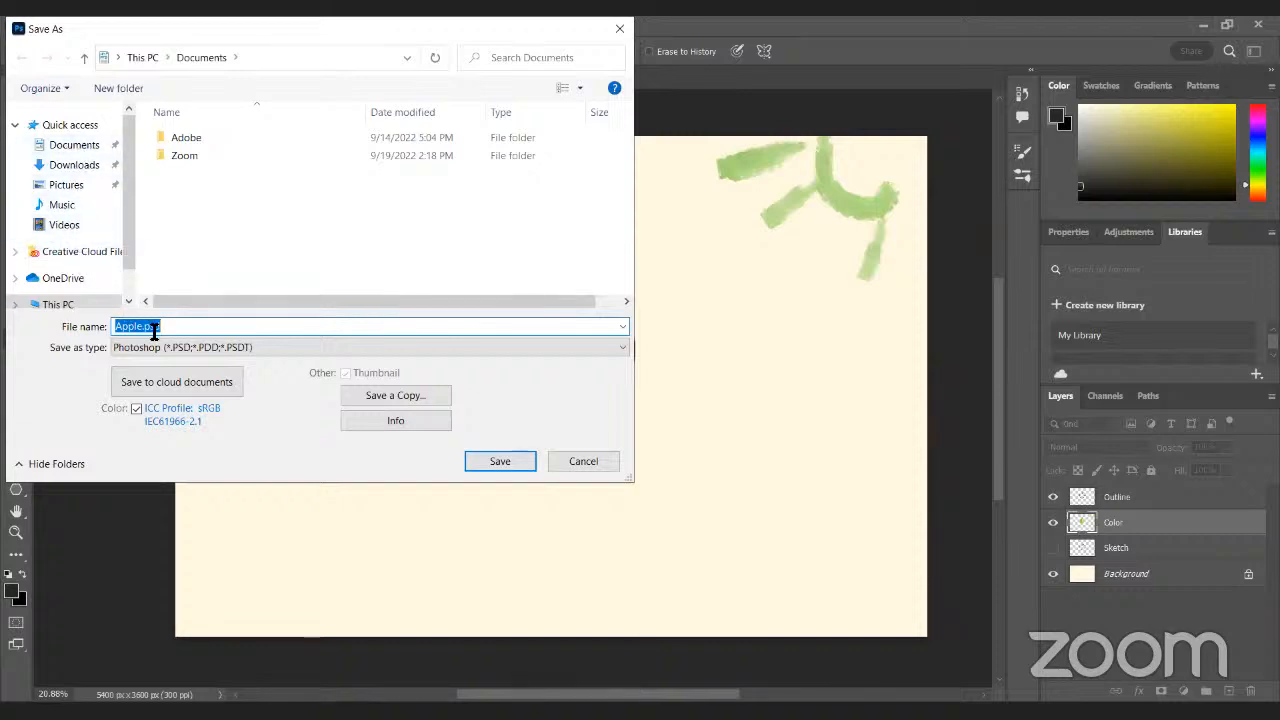
{"action": "left_click", "coordinate": [380, 347]}
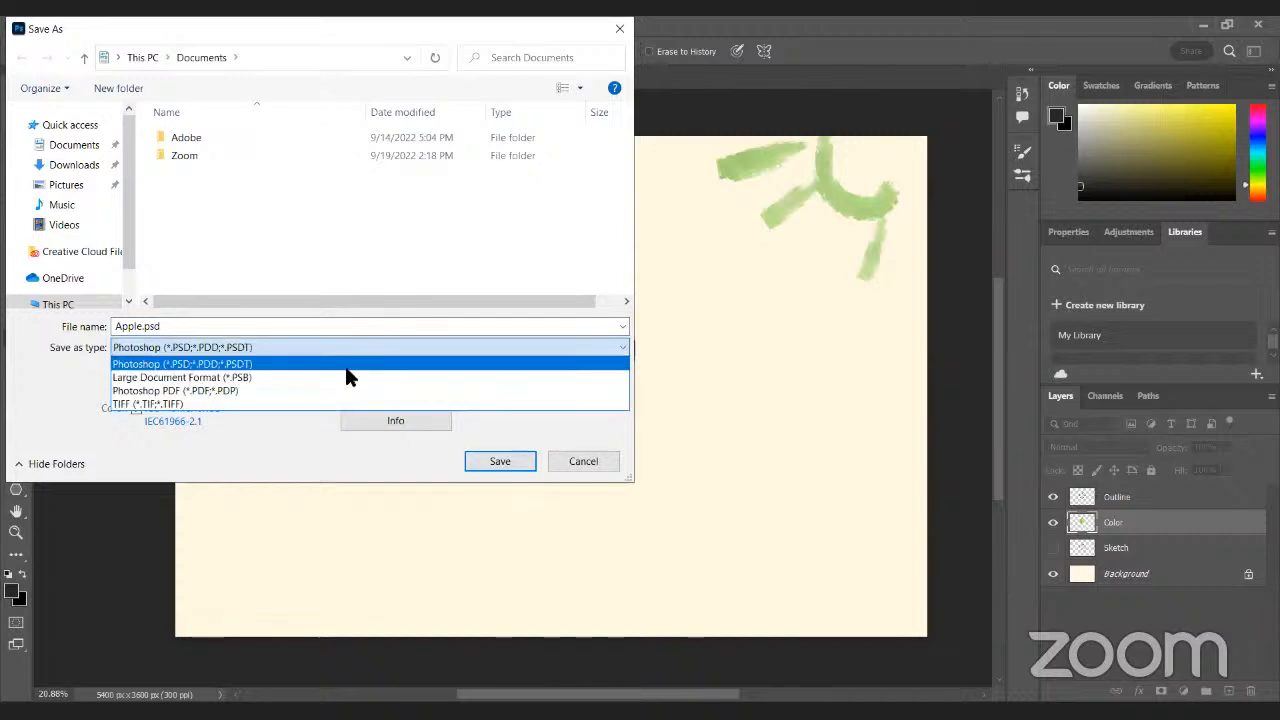
{"action": "left_click", "coordinate": [600, 460]}
{"action": "left_click", "coordinate": [584, 461]}
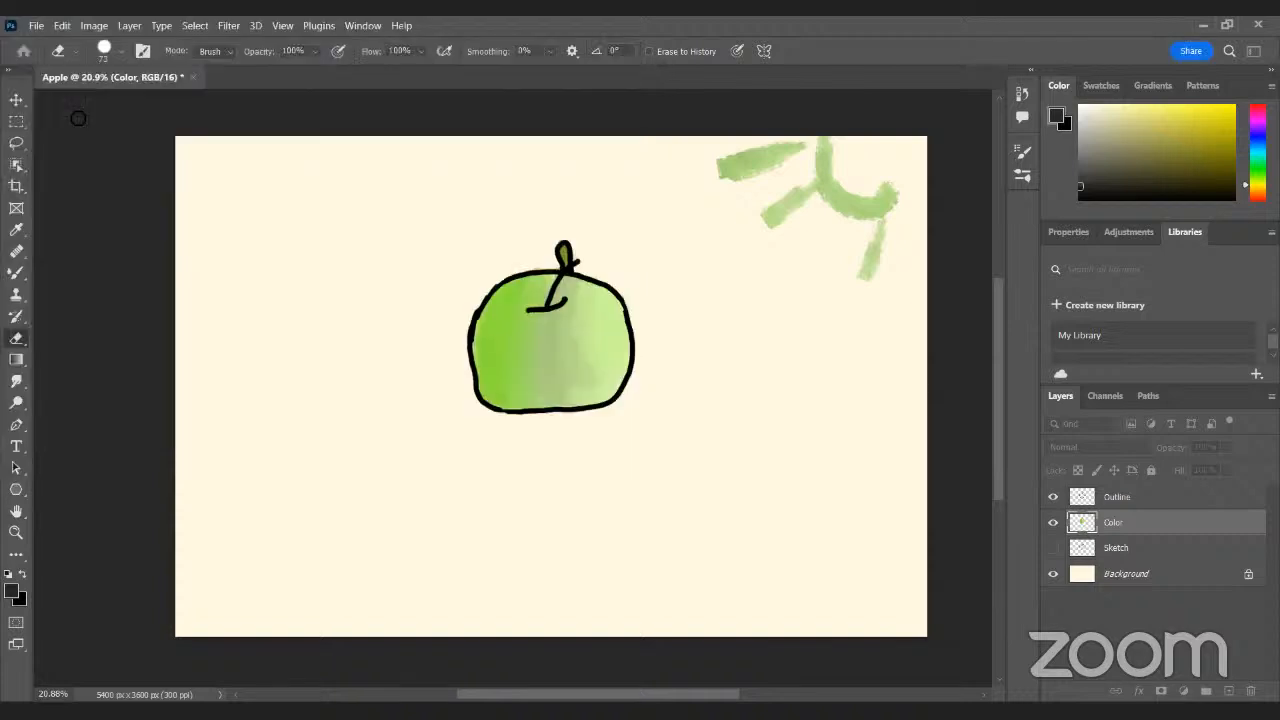
- Save a JPEG copy named Apple.jpg in the computer's Documents folder with quality 10 (Maximum) and the Baseline ("Standard") format
{"action": "left_click", "coordinate": [36, 25]}
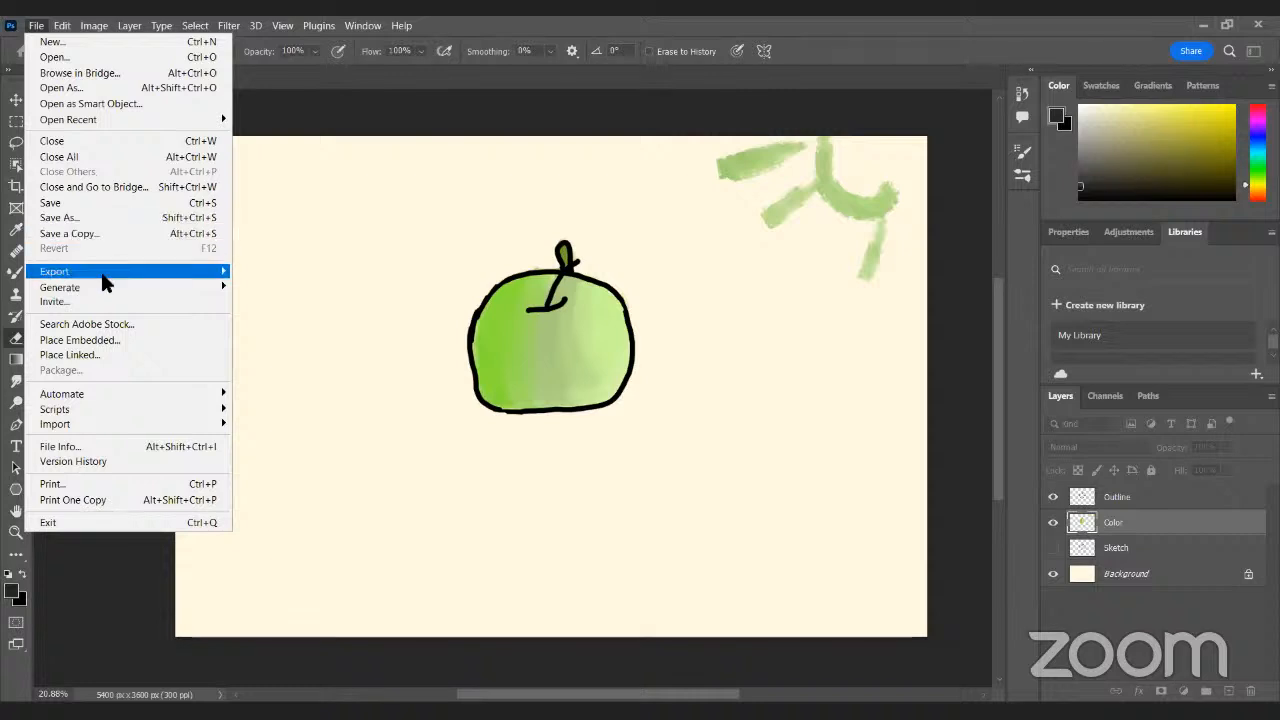
{"action": "mouse_move", "coordinate": [106, 276]}
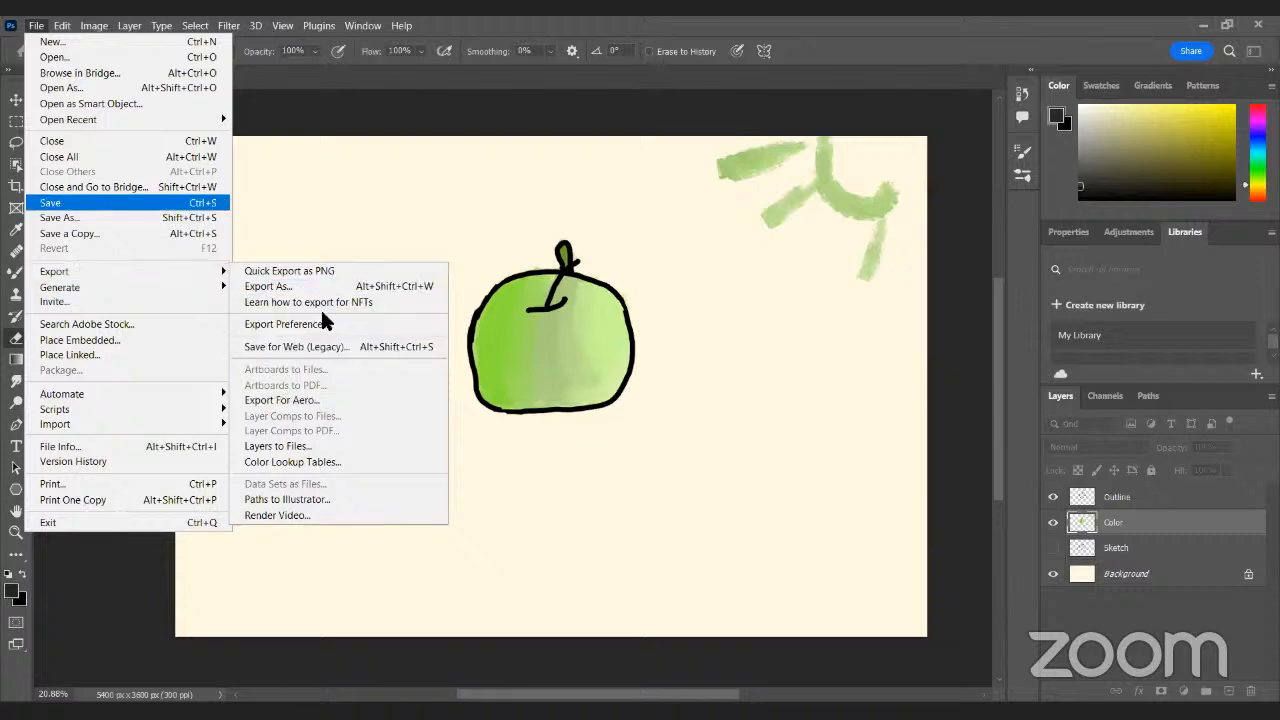
{"action": "left_click", "coordinate": [121, 236]}
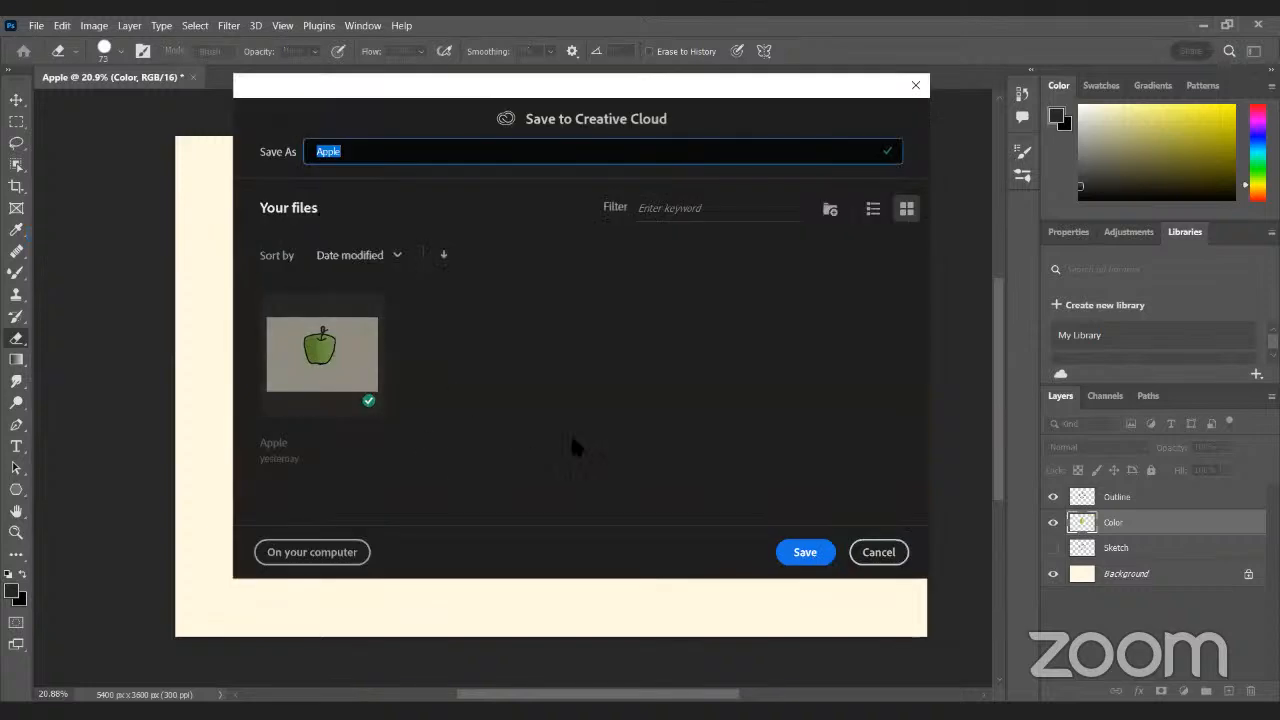
{"action": "left_click", "coordinate": [281, 557]}
{"action": "left_click", "coordinate": [713, 503]}
{"action": "left_click", "coordinate": [290, 347]}
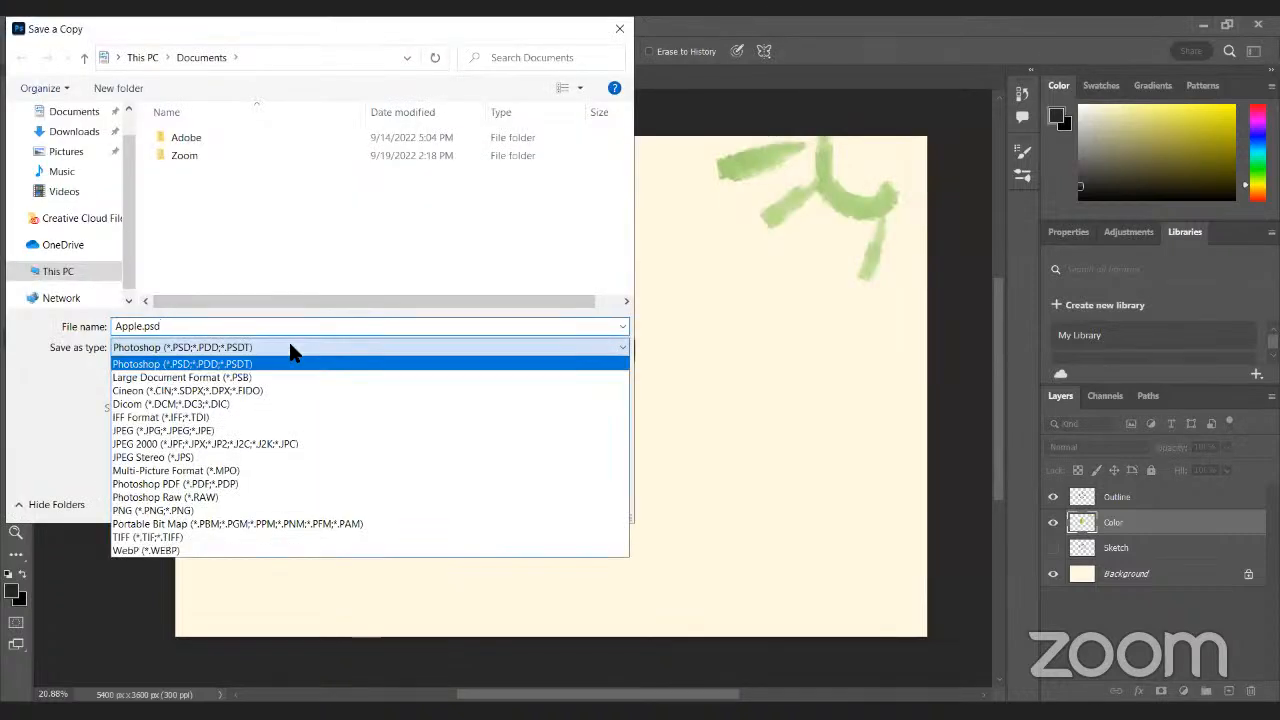
{"action": "left_click", "coordinate": [256, 432]}
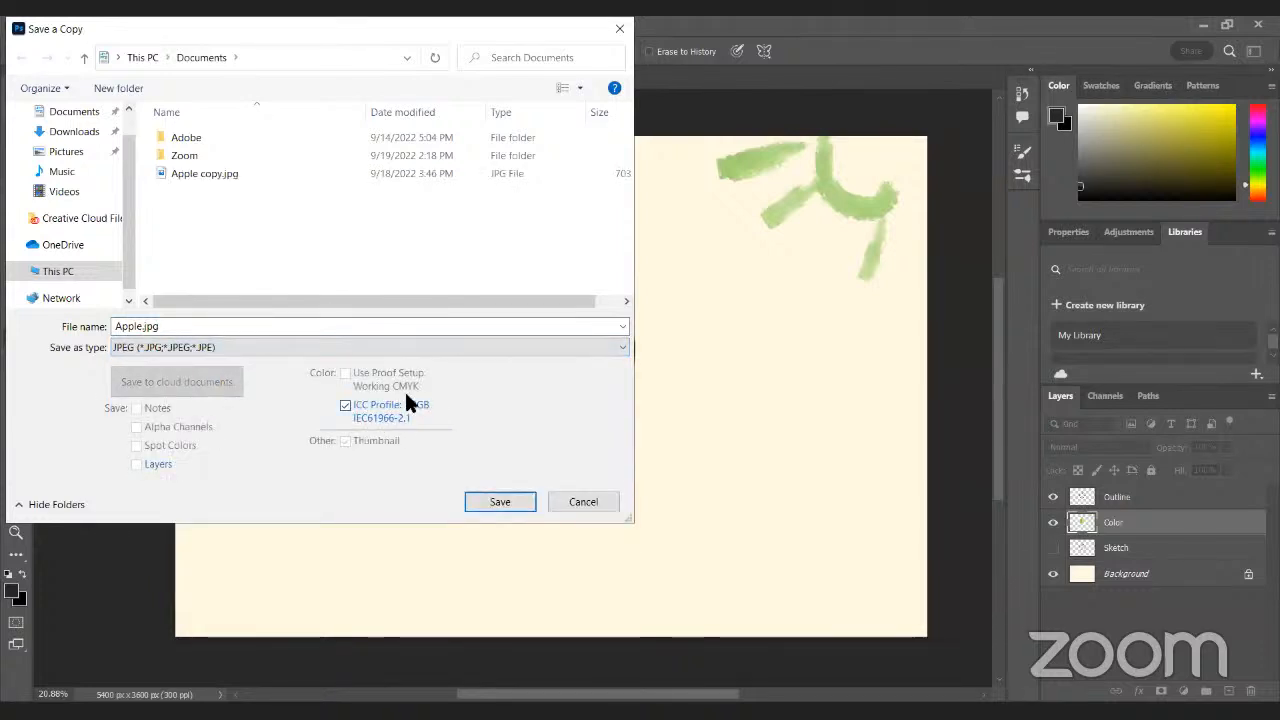
{"action": "left_click", "coordinate": [500, 501]}
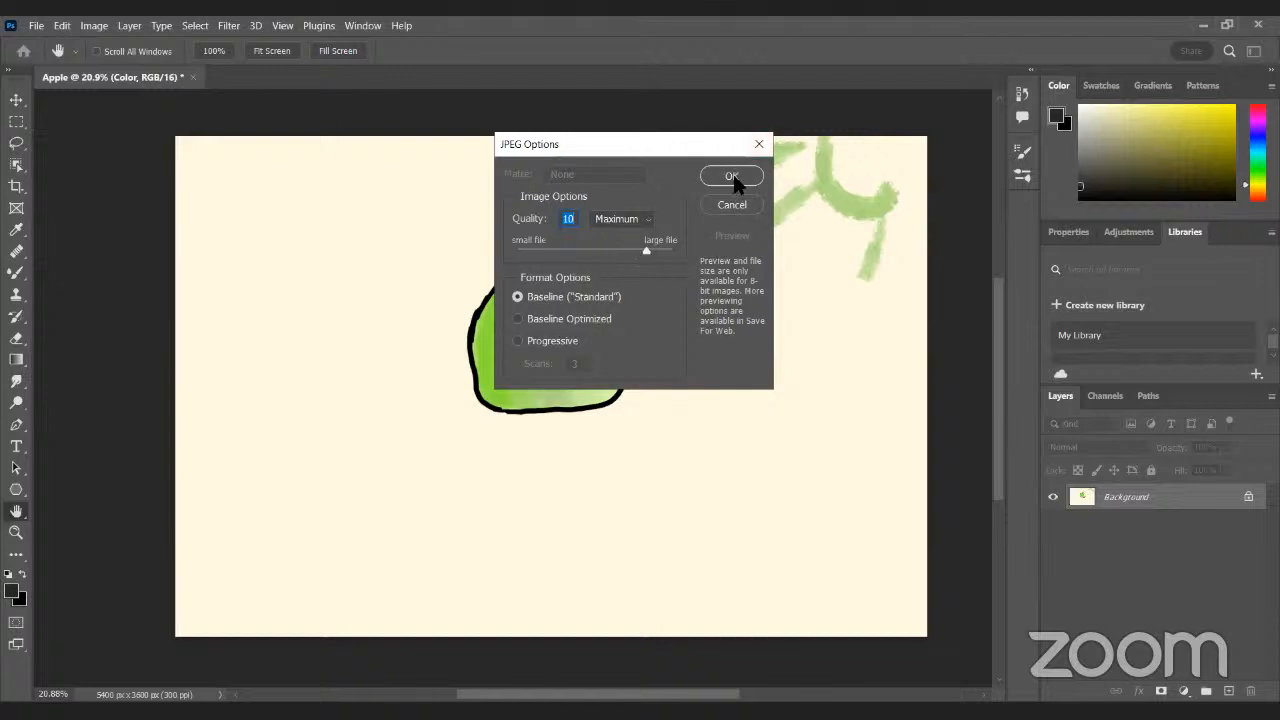
{"action": "key", "text": "Return"}
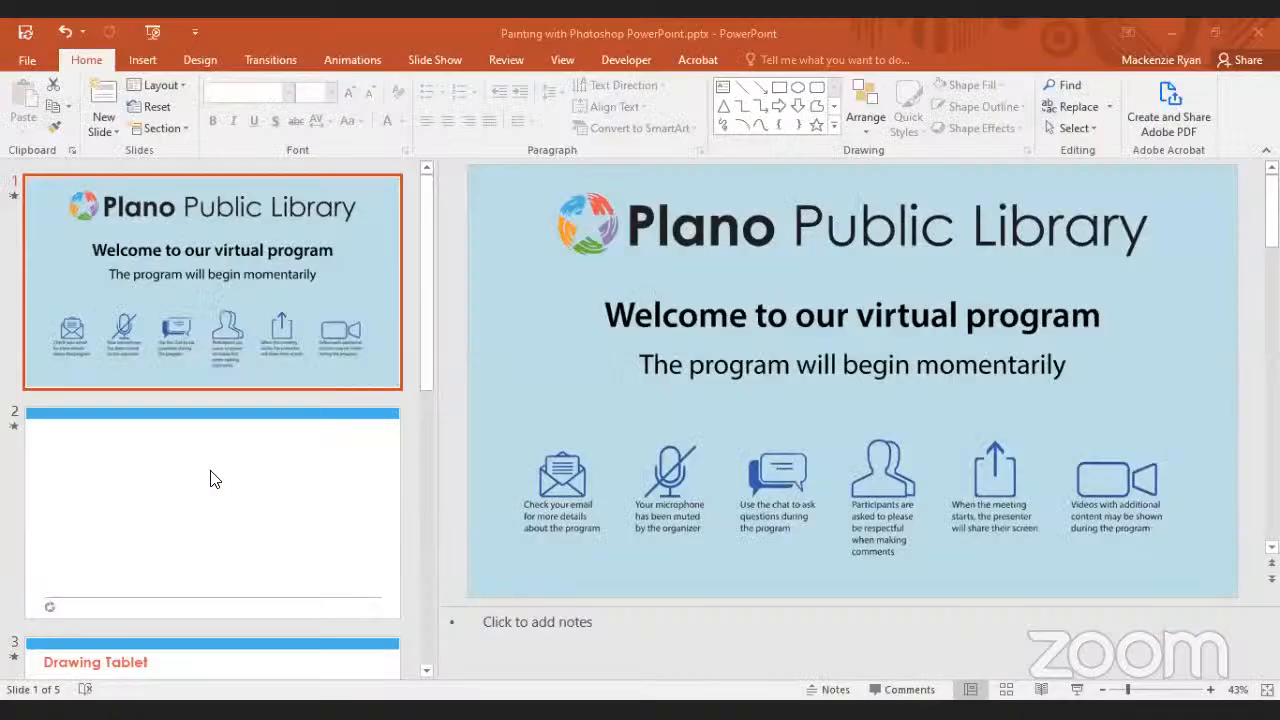
- In the Painting with Photoshop presentation in PowerPoint, start the slide show from the Resources slide
{"action": "scroll", "coordinate": [210, 478], "scroll_direction": "down", "scroll_amount": 5}
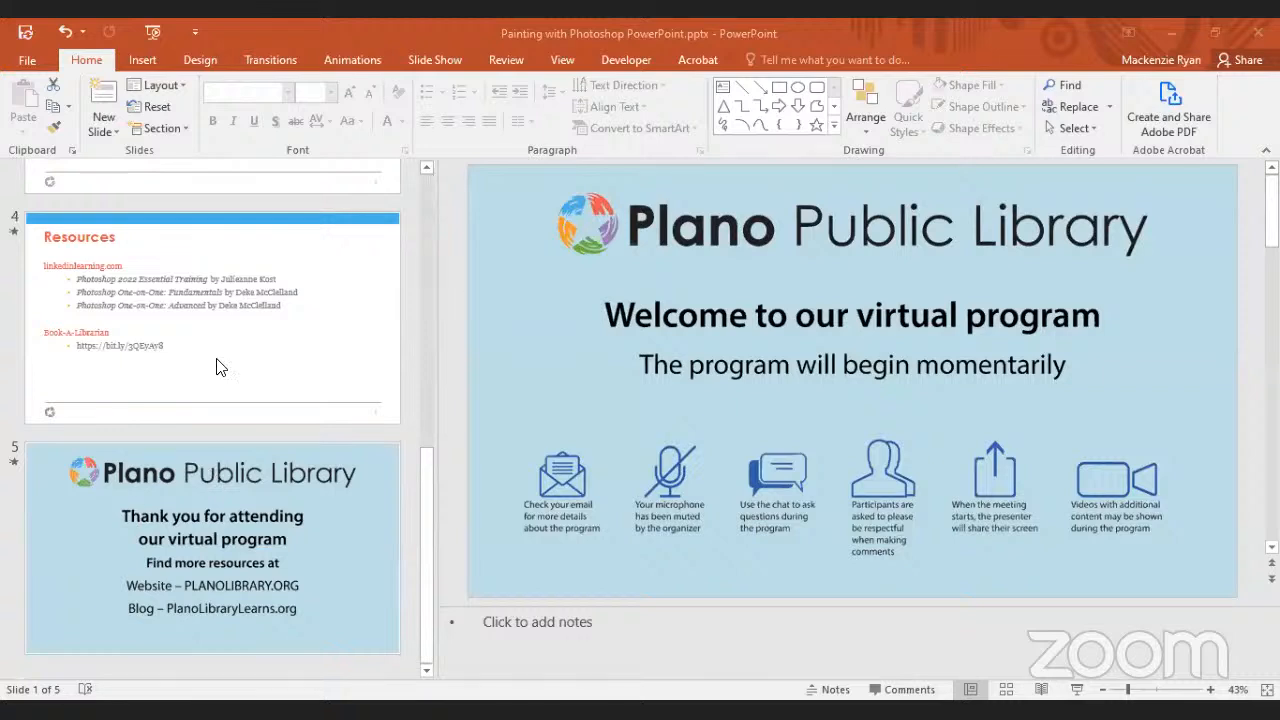
{"action": "left_click", "coordinate": [220, 367]}
{"action": "left_click", "coordinate": [1078, 690]}
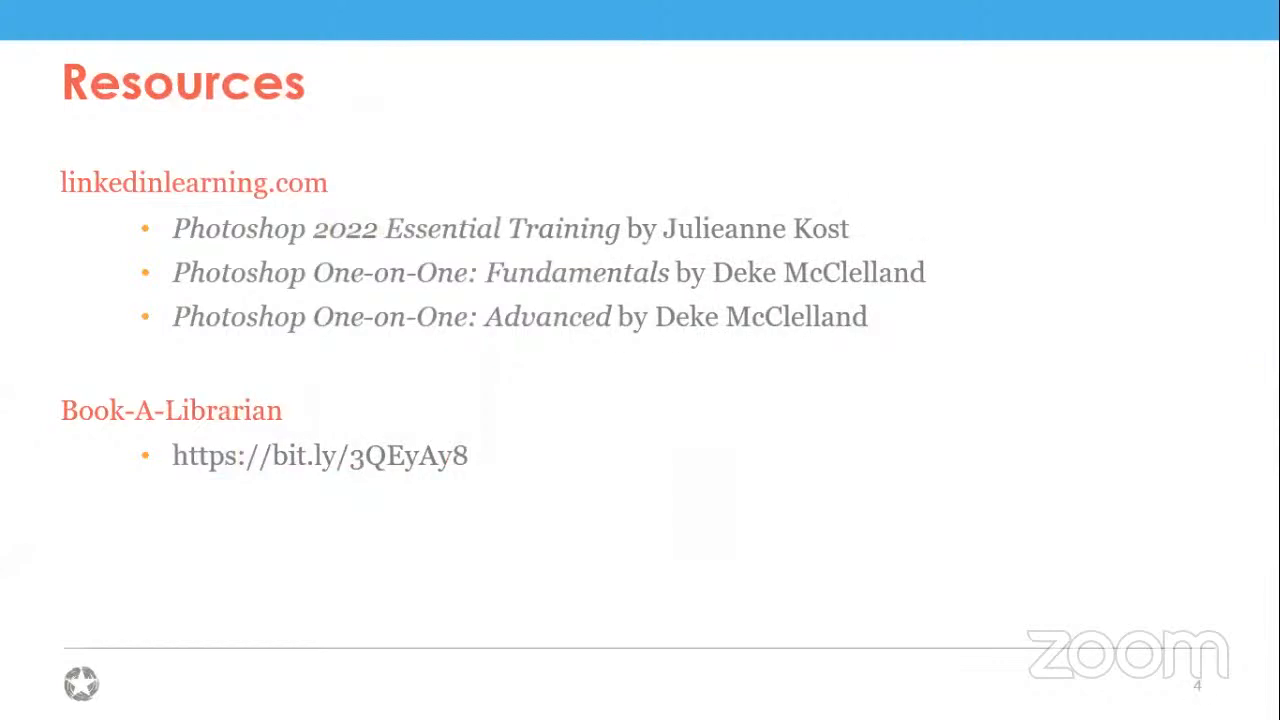